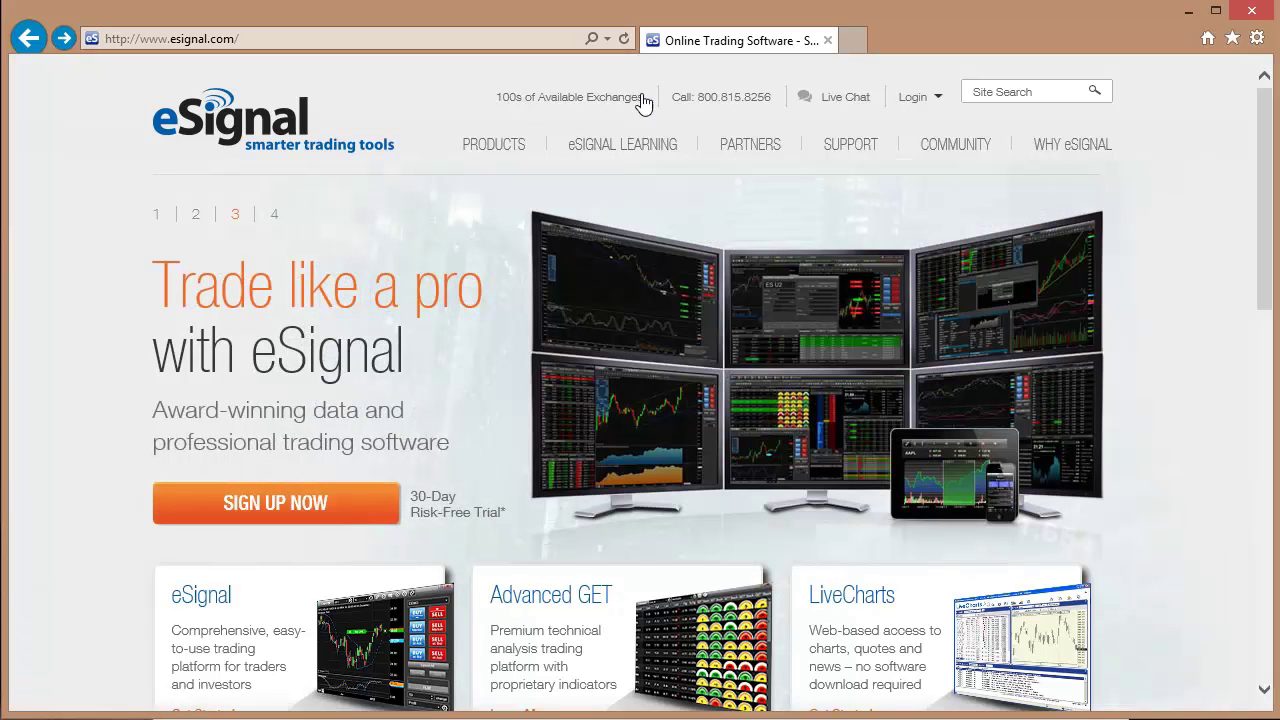
# Open the eSignal product page from Products > Get Started and scroll to the 11.6 release overview.
pyautogui.moveTo(500, 157)
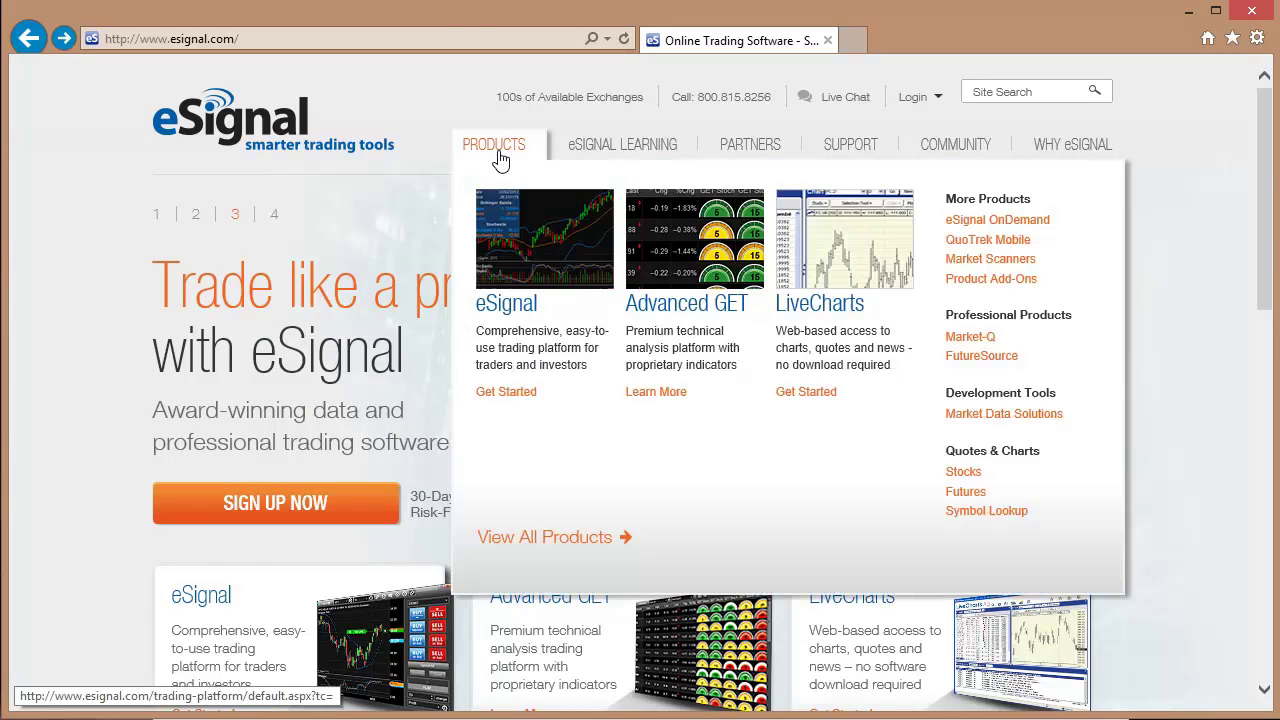
pyautogui.click(515, 401)
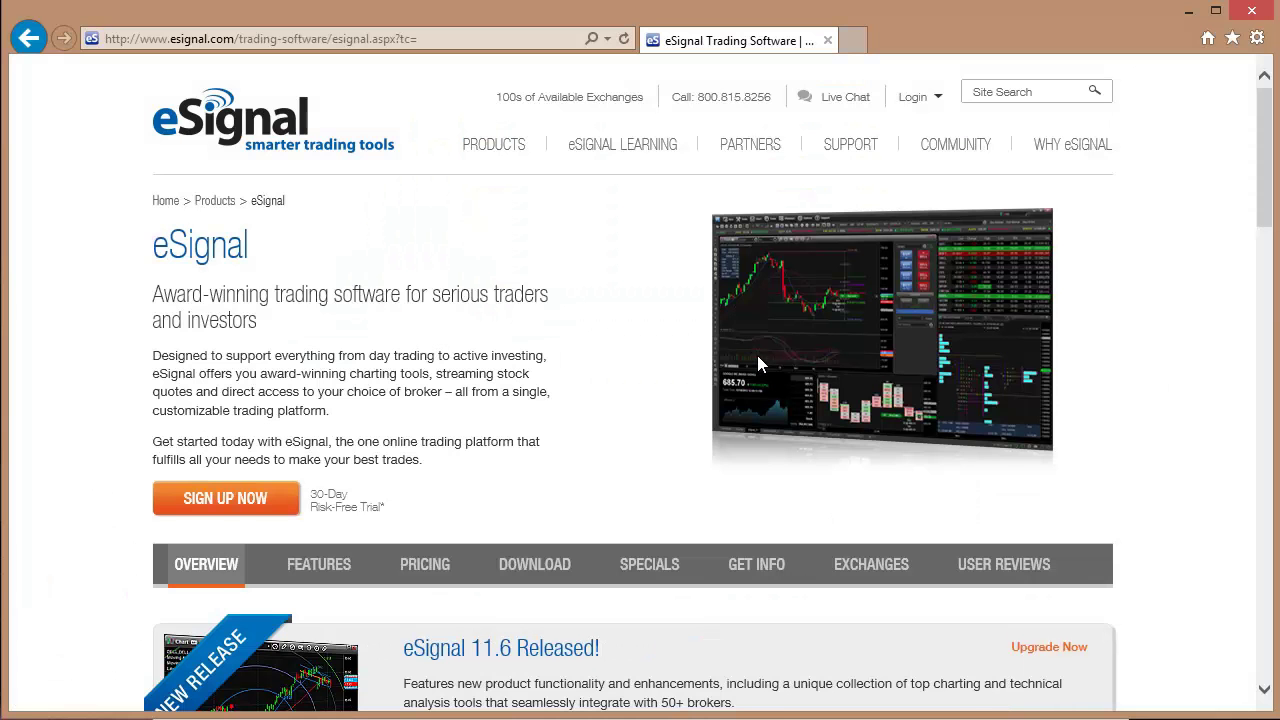
pyautogui.scroll(-3, 758, 348)
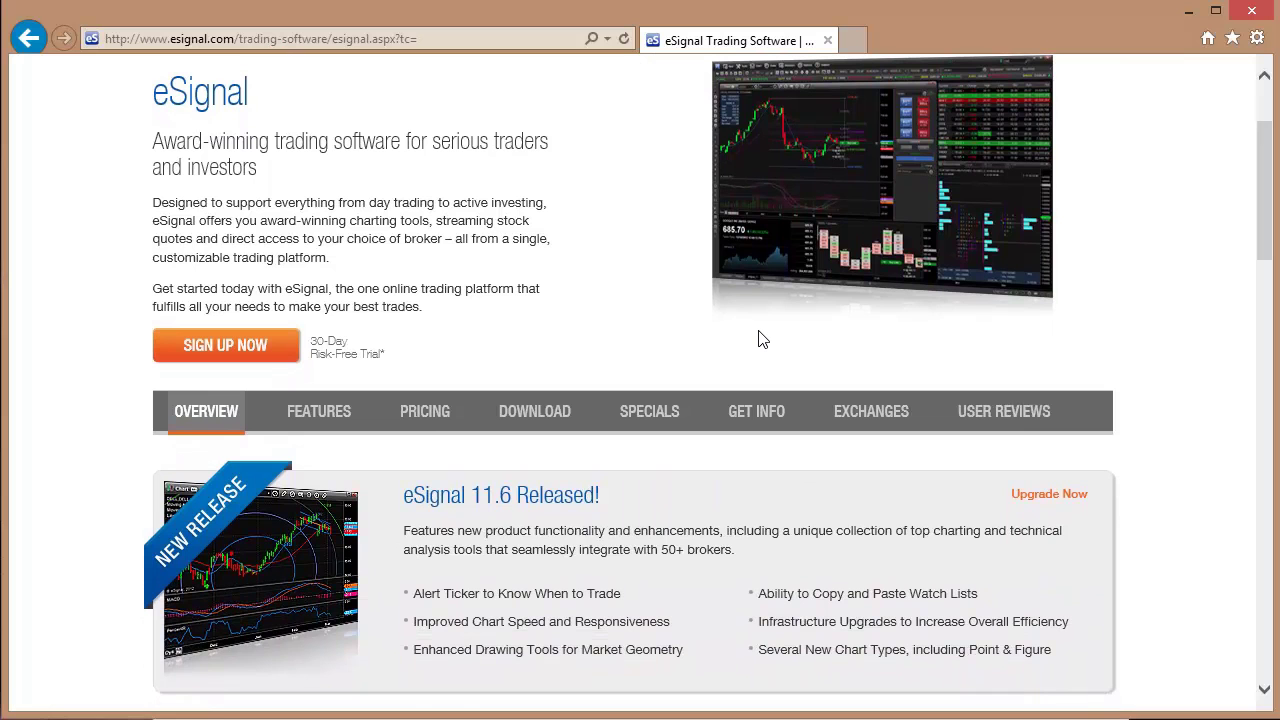
pyautogui.scroll(-1, 758, 340)
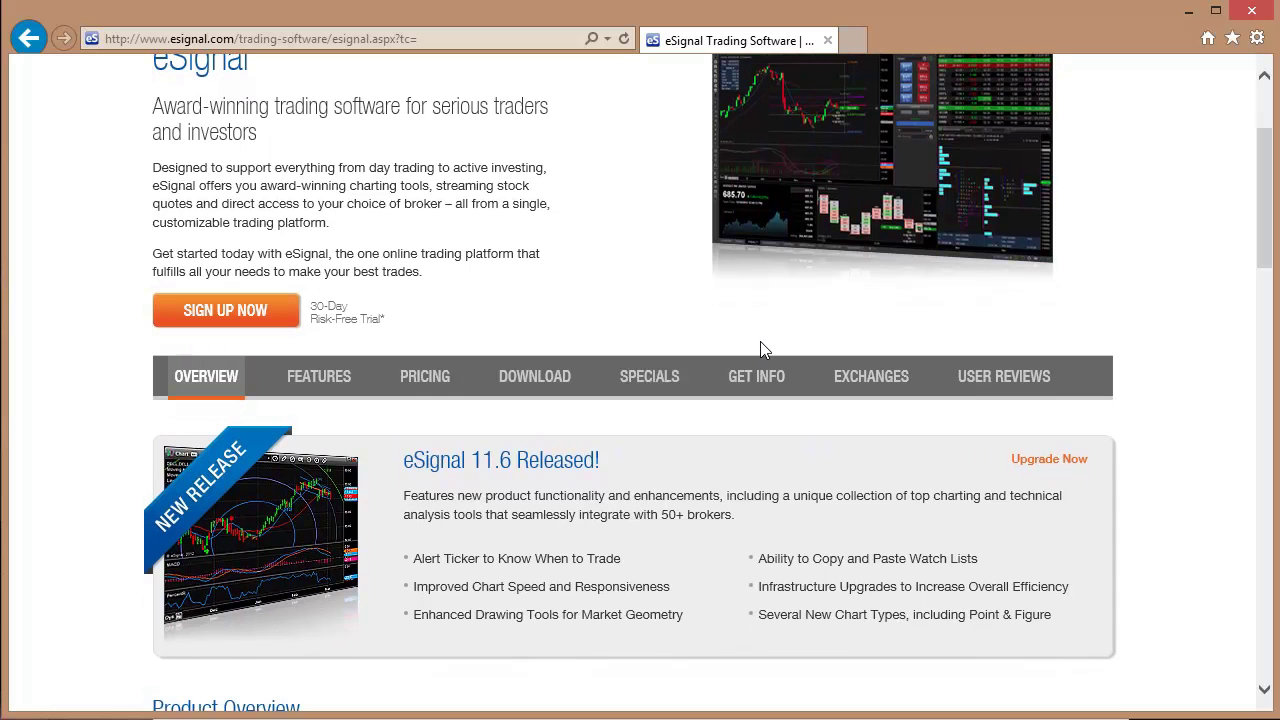
# From the Download tab, download the 64-bit eSignal installer and save it to the computer.
pyautogui.click(531, 378)
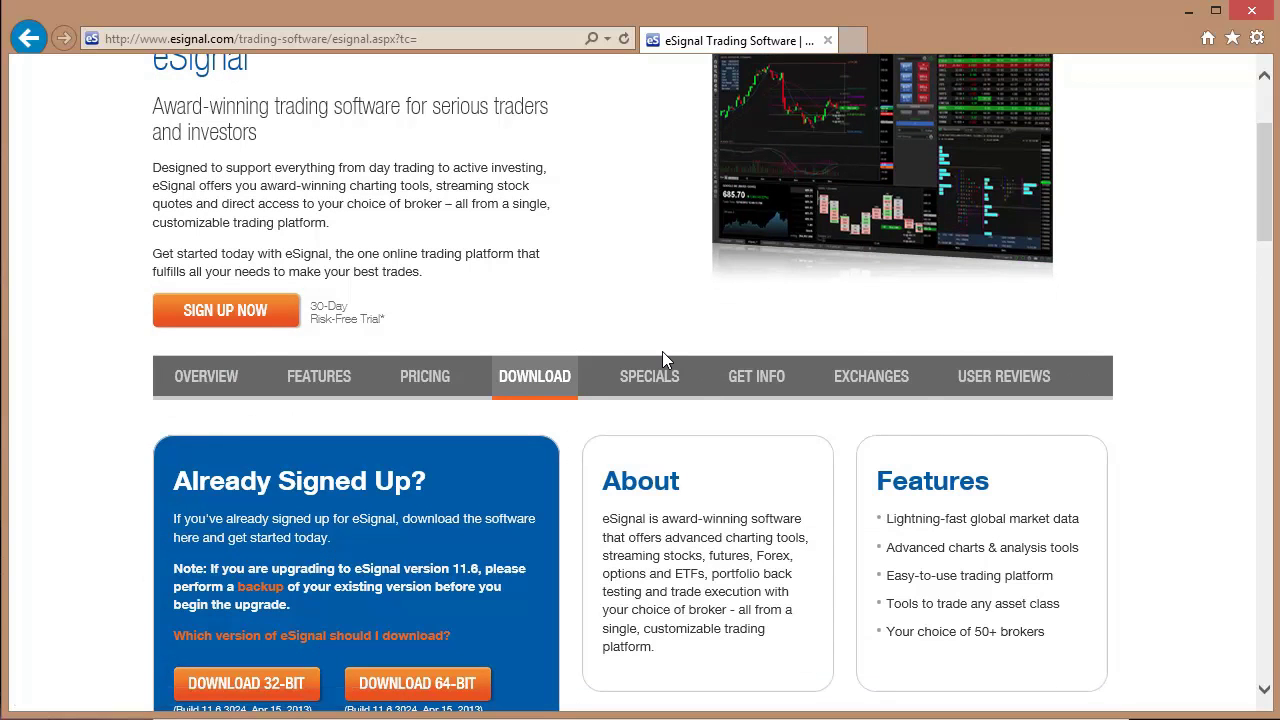
pyautogui.scroll(-2, 662, 351)
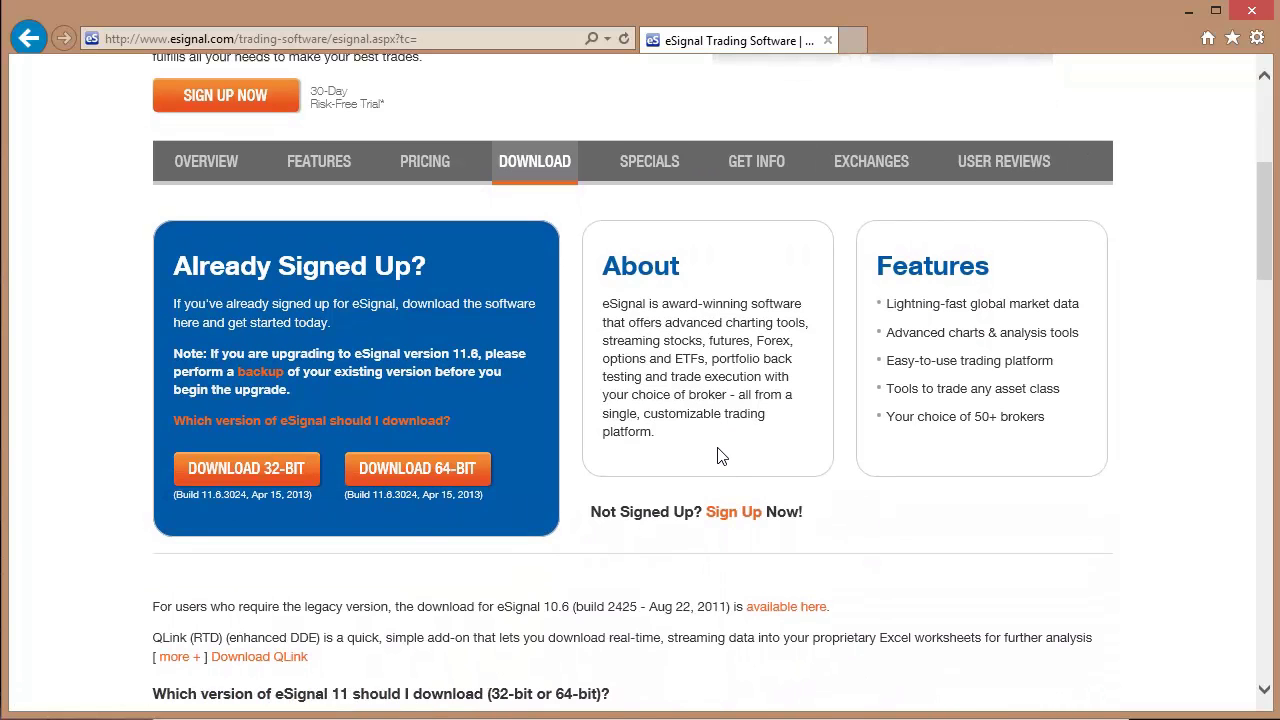
pyautogui.click(437, 465)
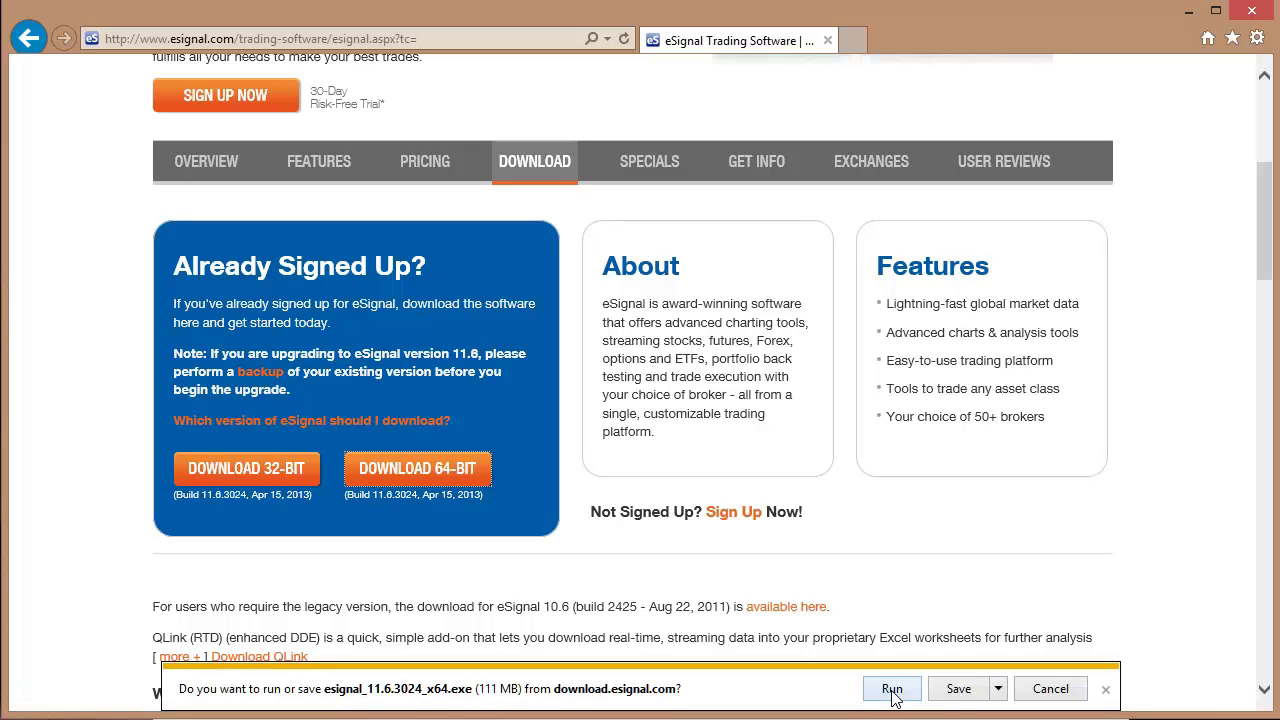
pyautogui.click(958, 689)
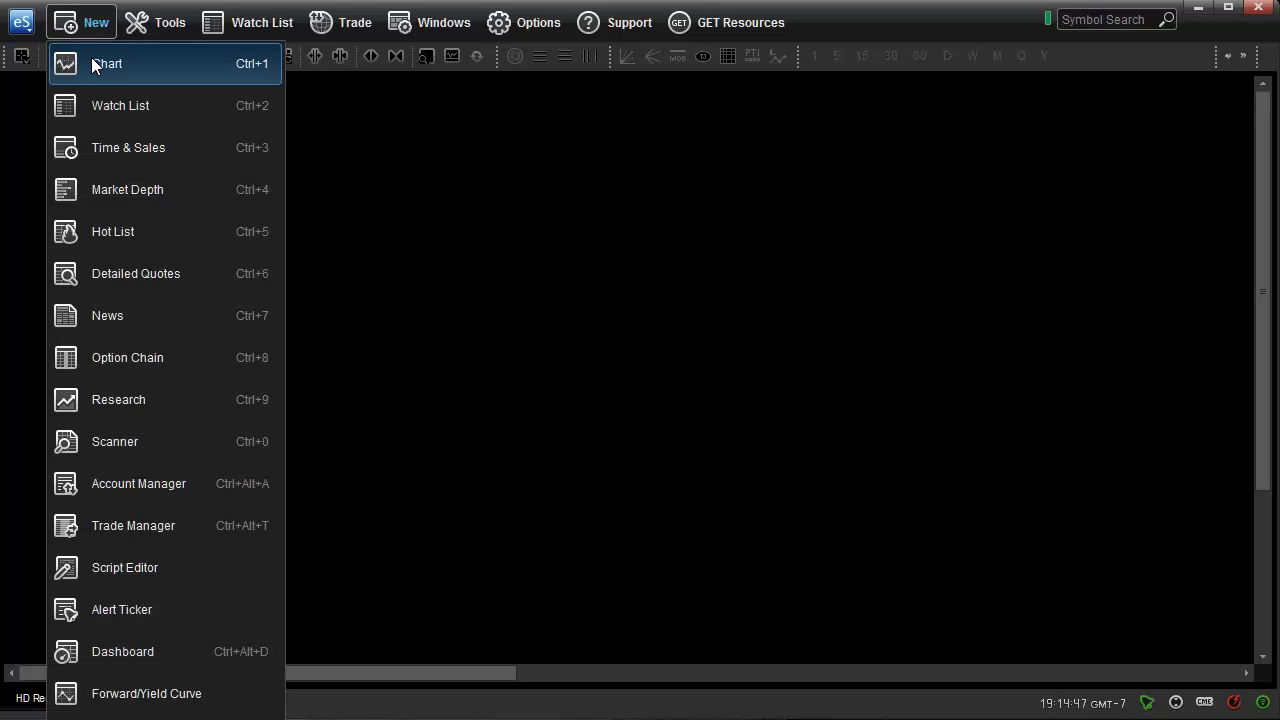
# Create a new chart maximized in the workspace, pan it slightly and compress its price scale.
pyautogui.click(91, 64)
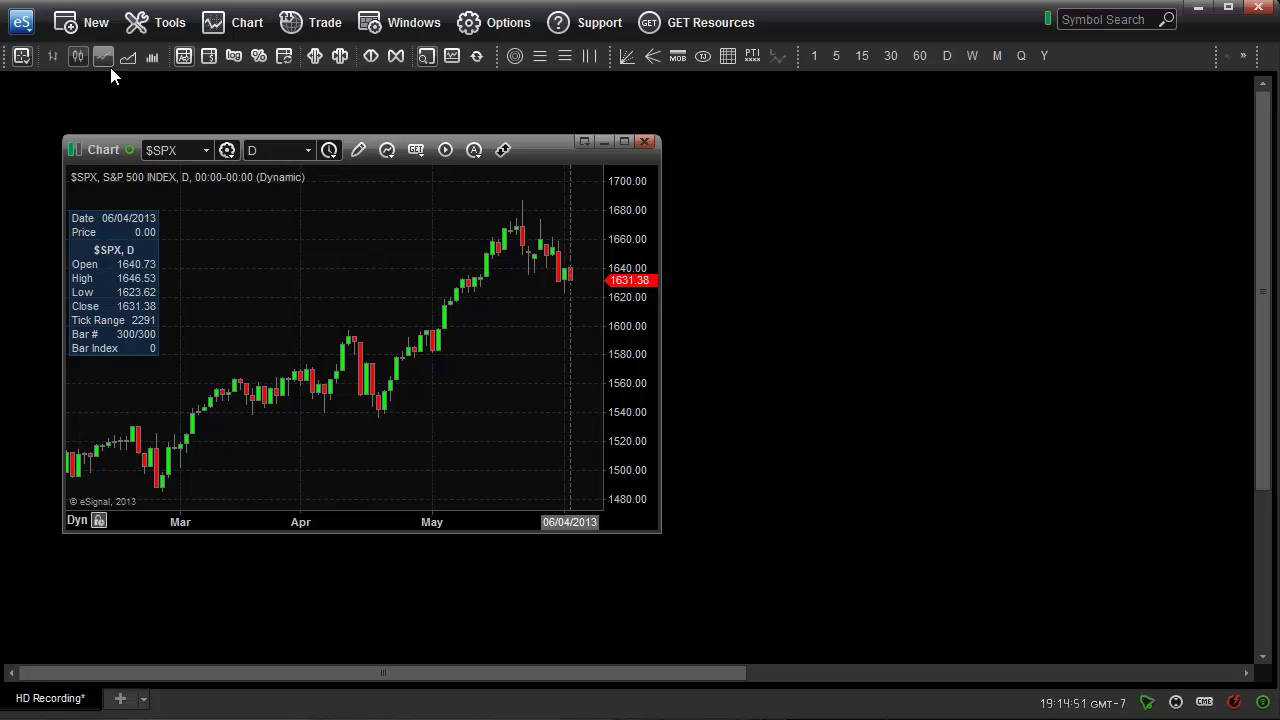
pyautogui.click(624, 141)
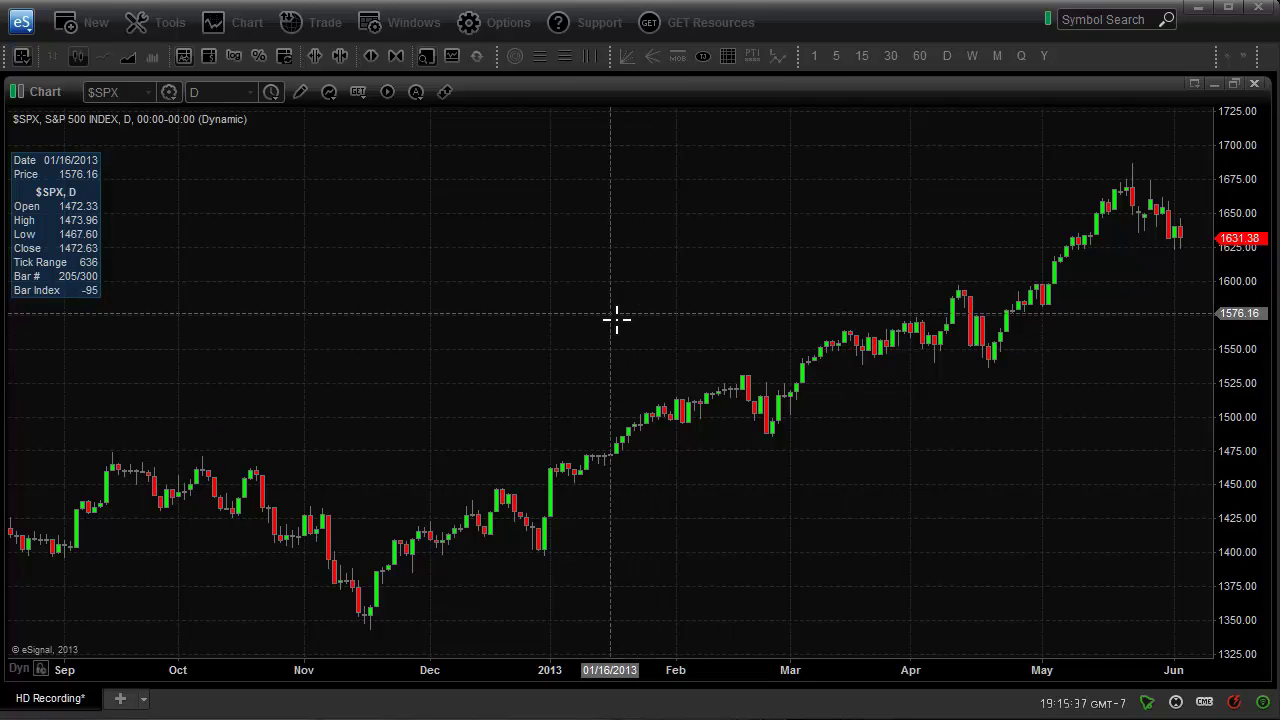
pyautogui.moveTo(603, 306)
pyautogui.mouseDown()
pyautogui.moveTo(779, 307)
pyautogui.moveTo(729, 300)
pyautogui.moveTo(608, 320)
pyautogui.mouseUp()
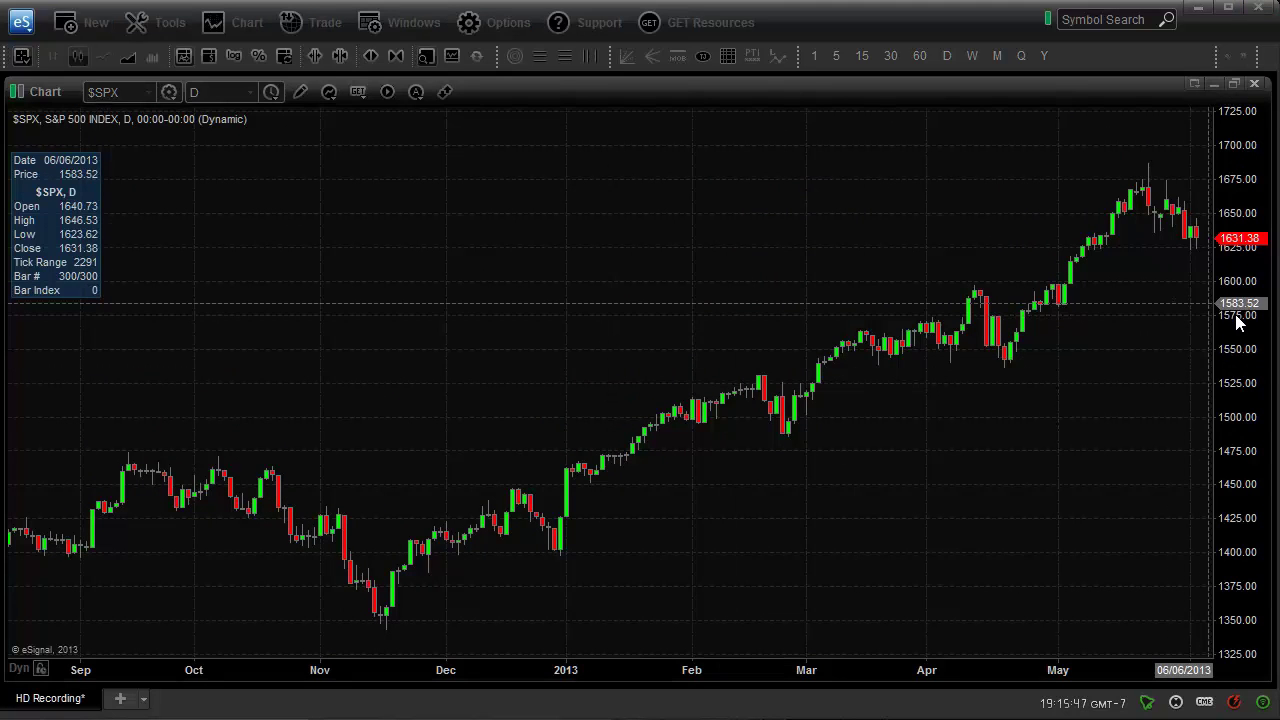
pyautogui.moveTo(1240, 338); pyautogui.dragTo(1240, 370)
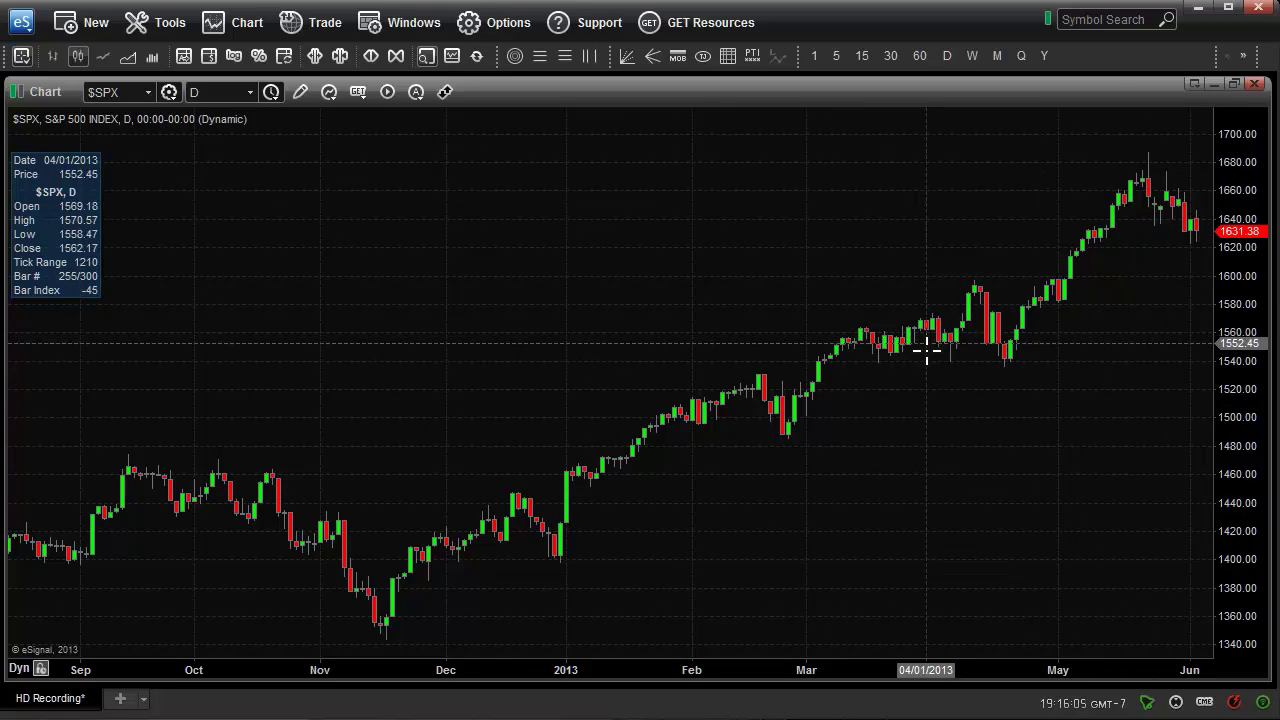
# In Chart Properties > Background and Grid, try yellow and cyan backgrounds, then revert to black.
pyautogui.rightClick(776, 229)
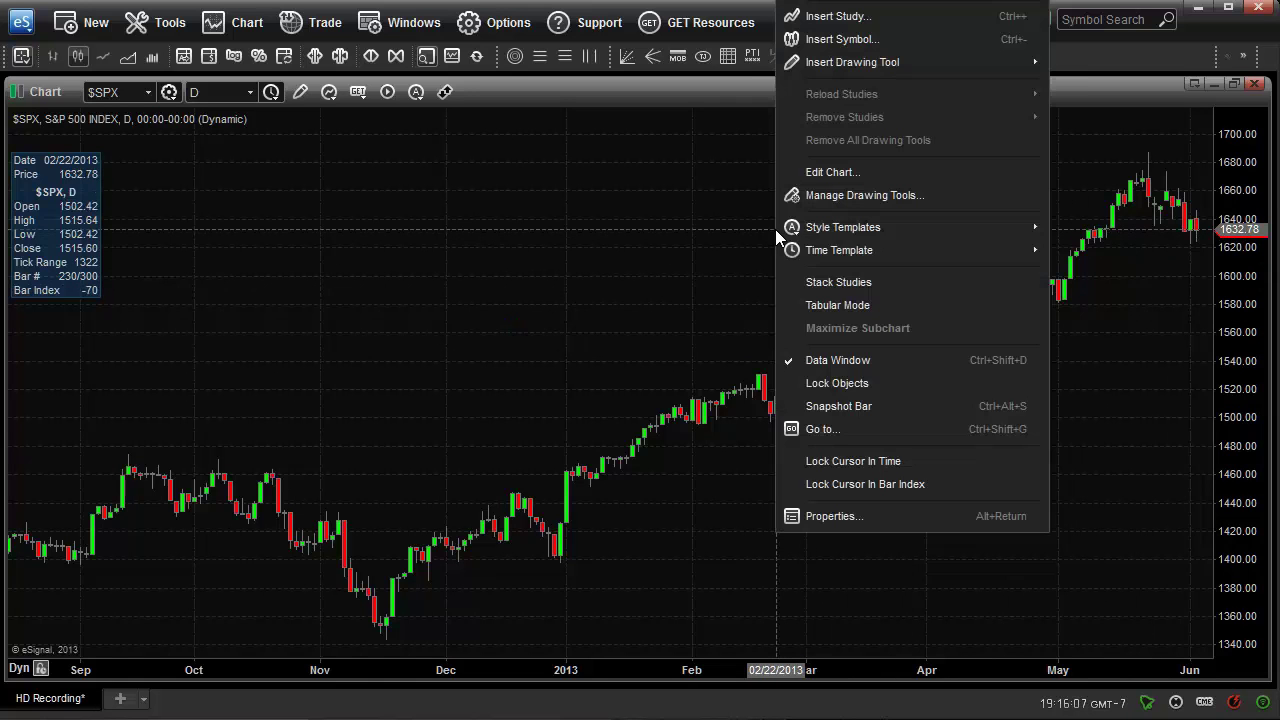
pyautogui.click(843, 516)
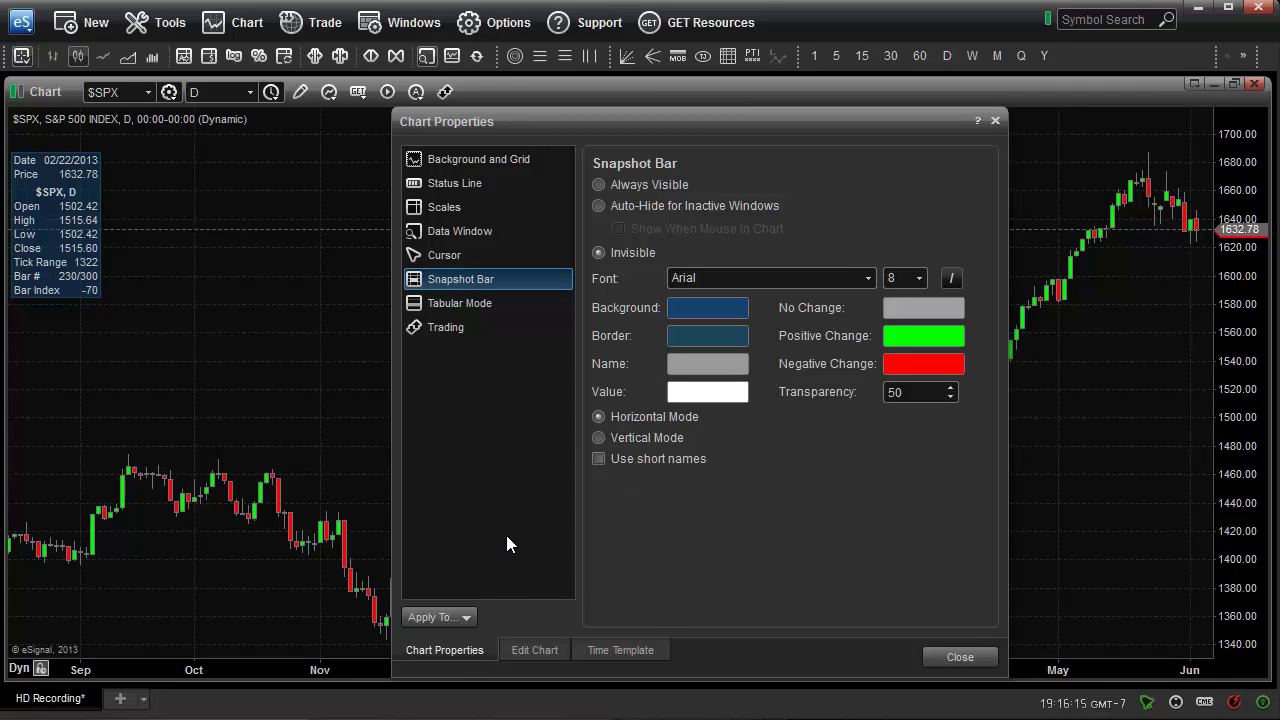
pyautogui.click(491, 163)
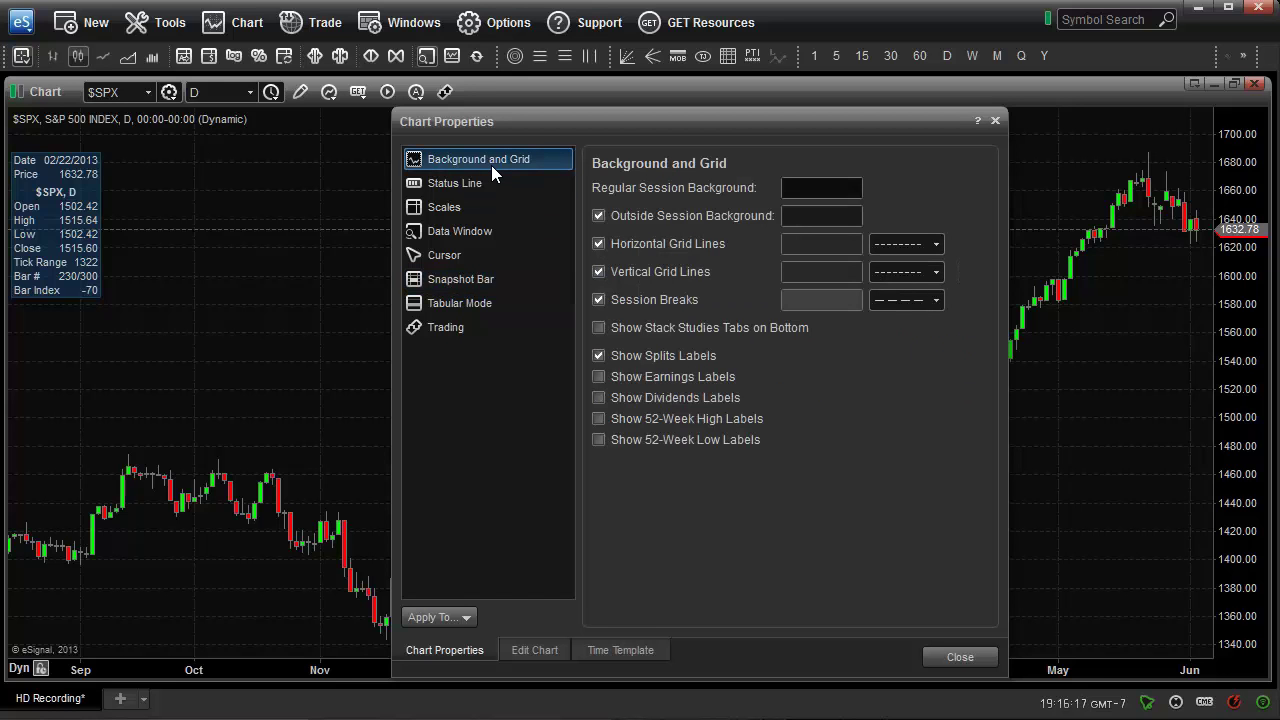
pyautogui.click(831, 193)
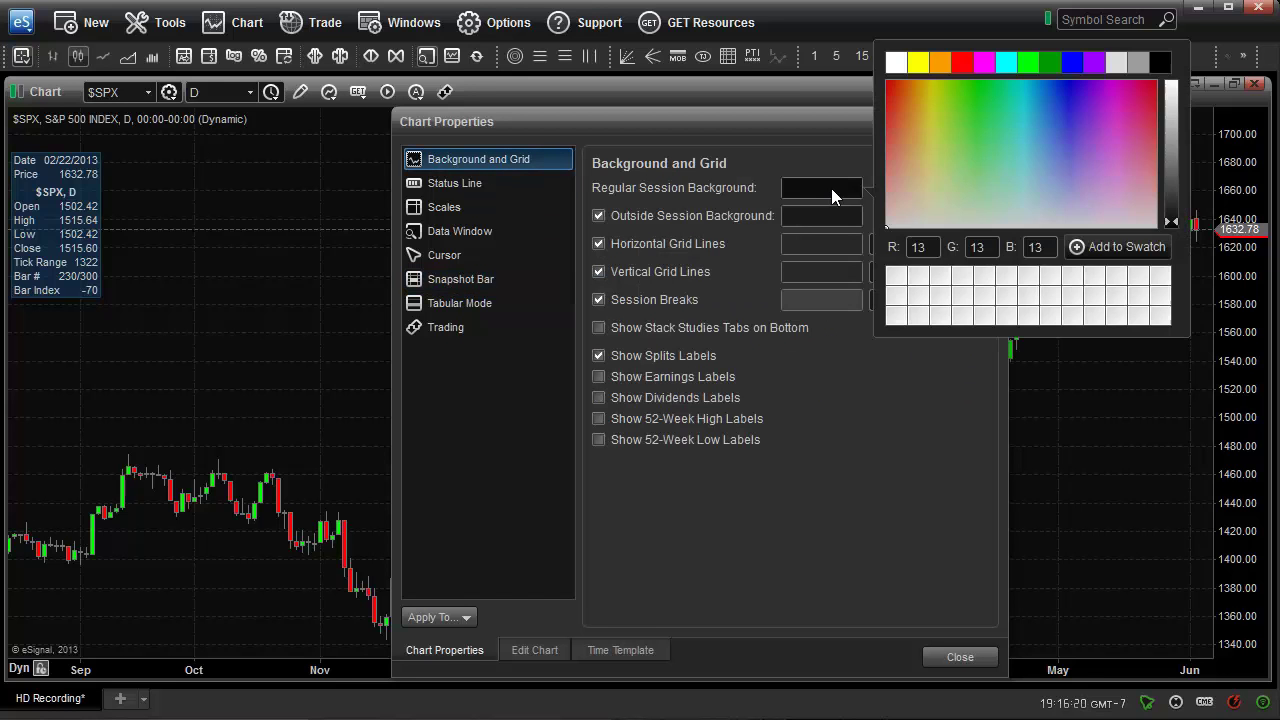
pyautogui.click(918, 64)
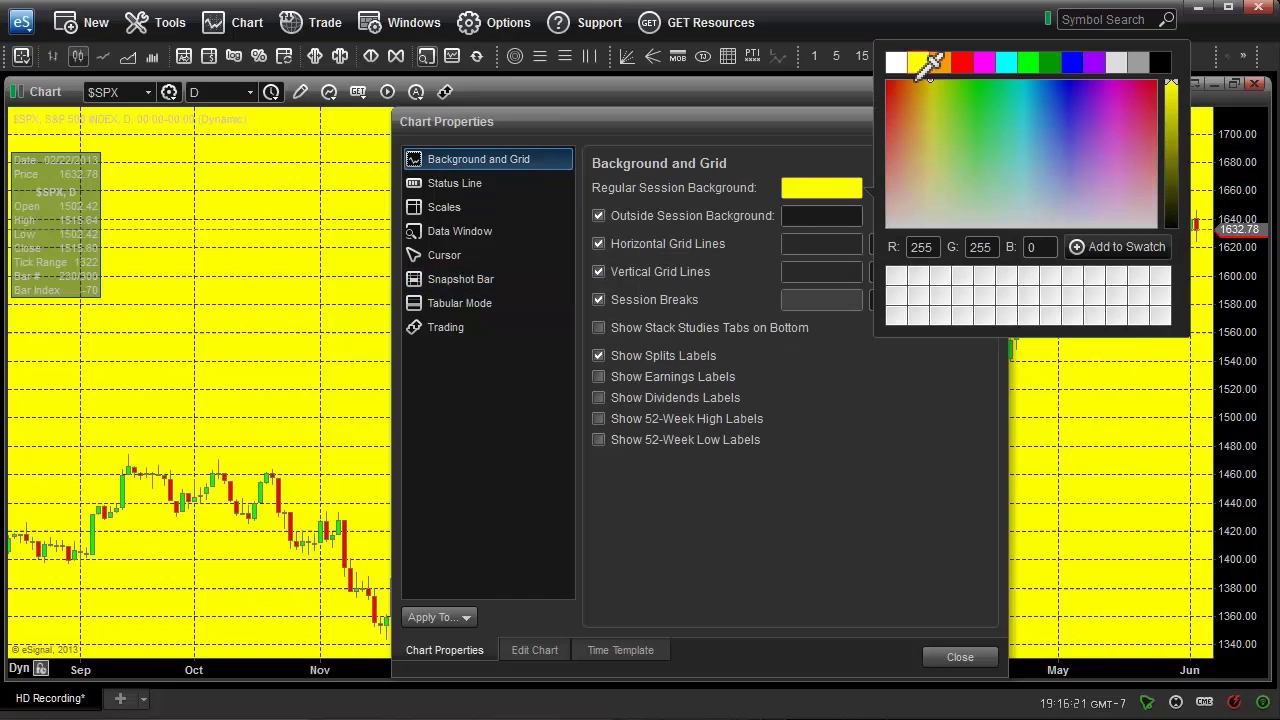
pyautogui.click(1010, 68)
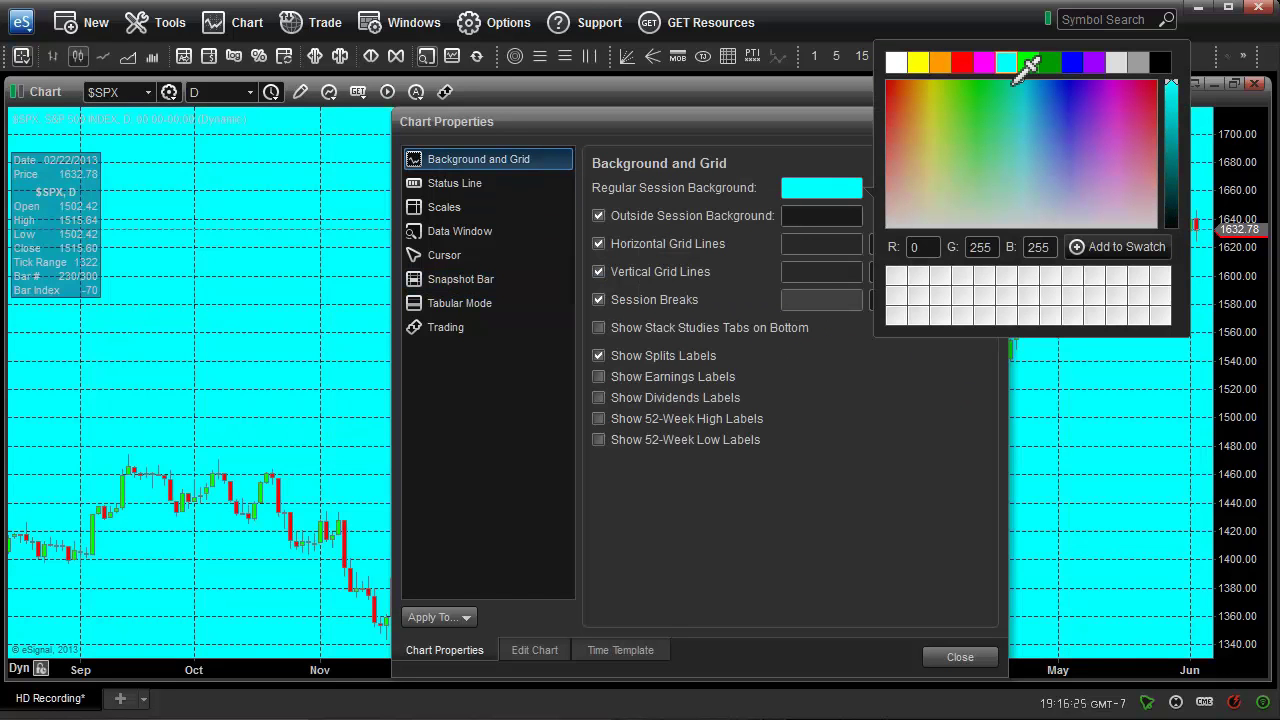
pyautogui.click(1168, 68)
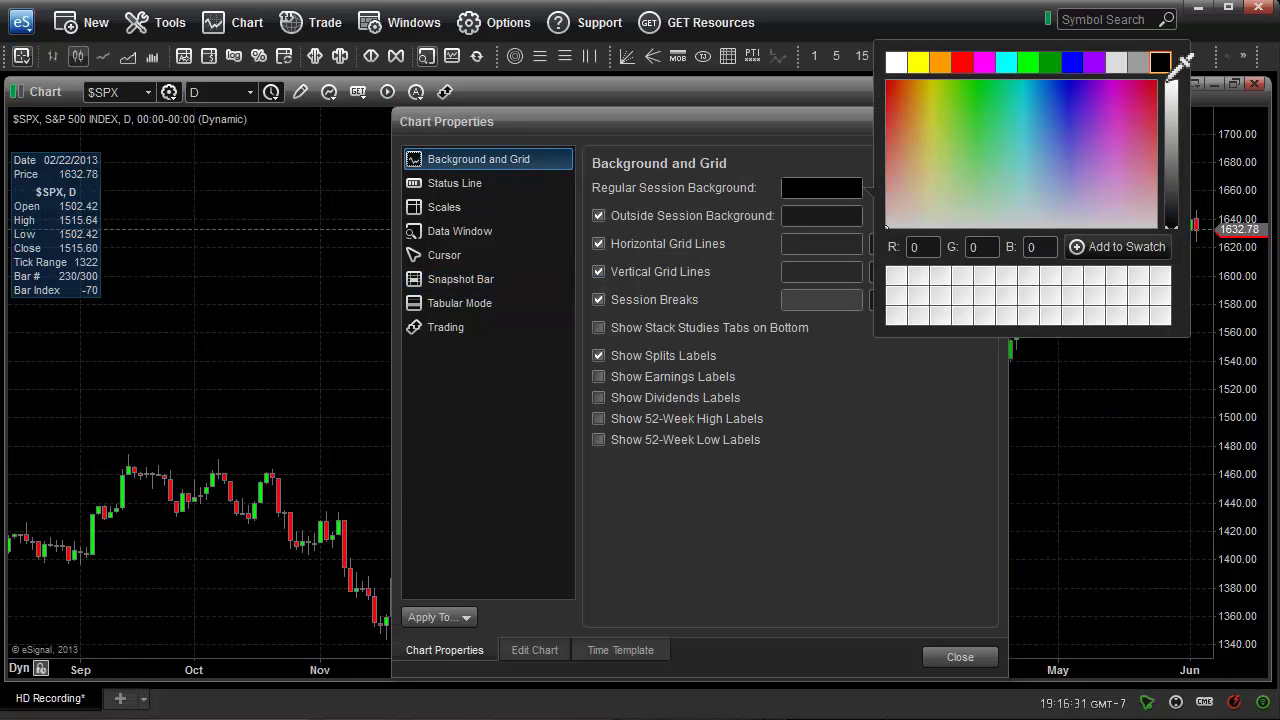
# Toggle the horizontal and vertical grid lines off and back on.
pyautogui.click(598, 243)
pyautogui.click(599, 270)
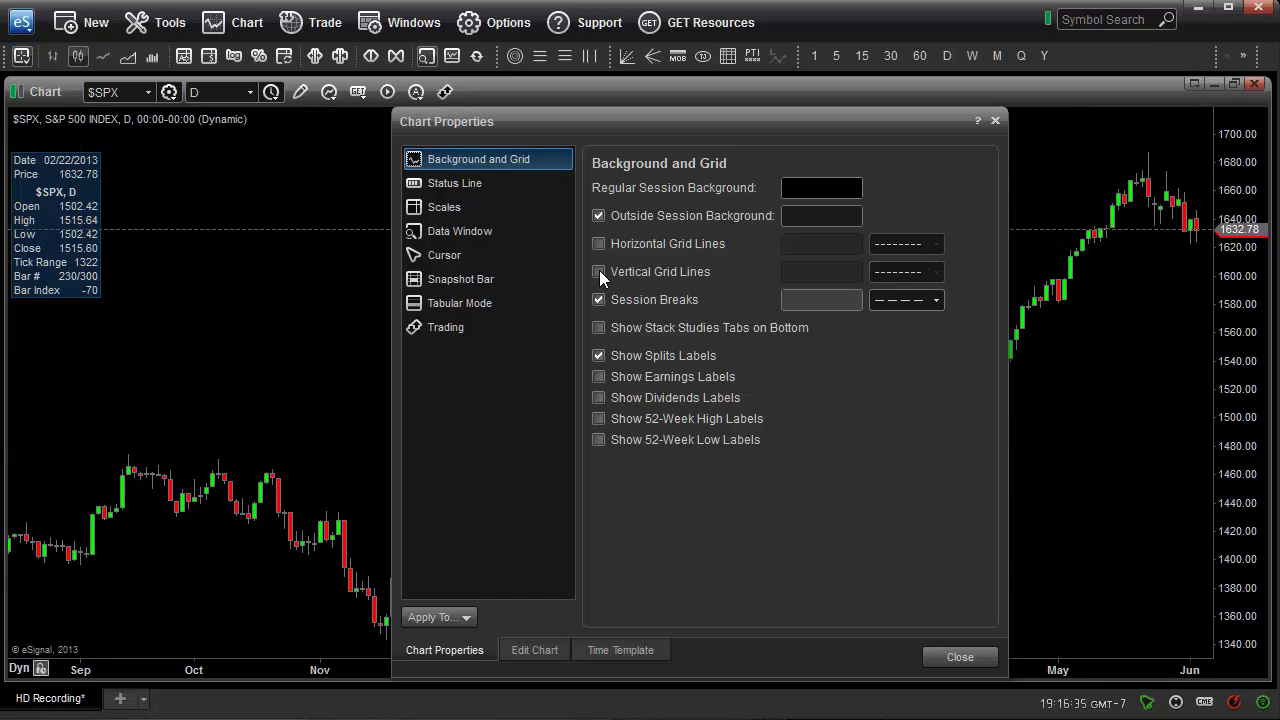
pyautogui.click(599, 270)
pyautogui.click(599, 246)
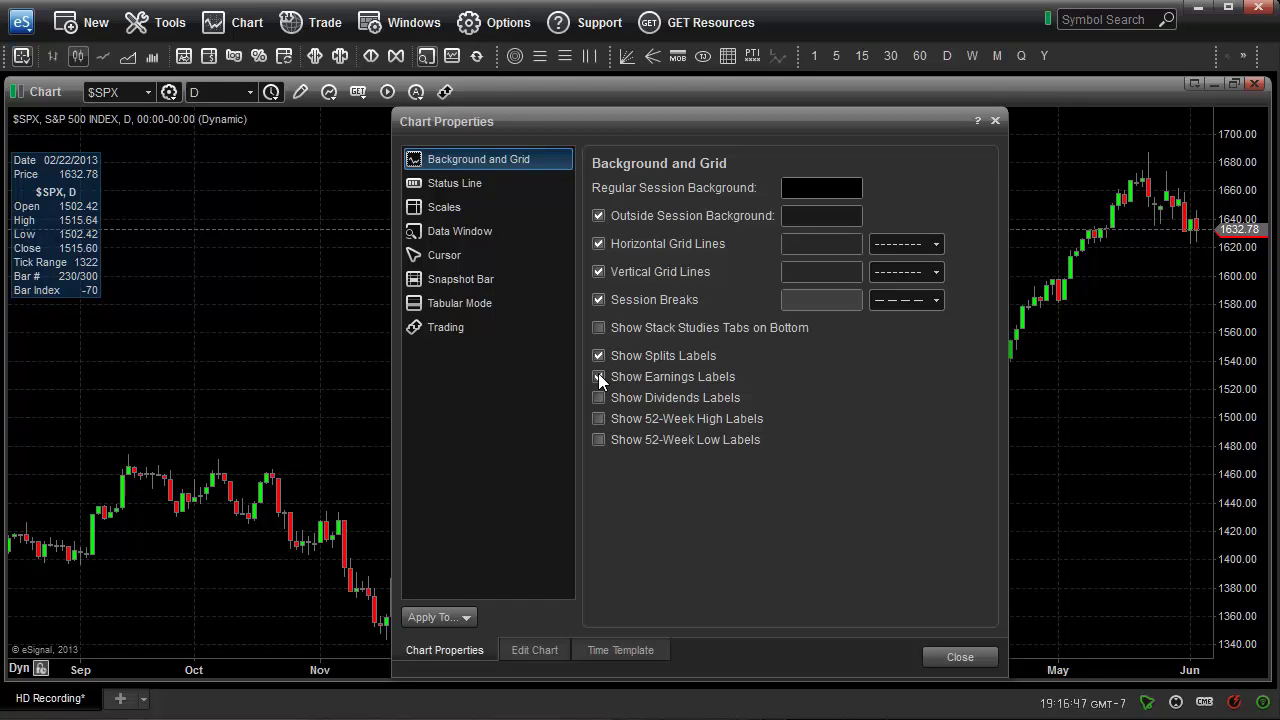
# Browse the Status Line and Scales settings, ending on the Data Window page.
pyautogui.click(469, 185)
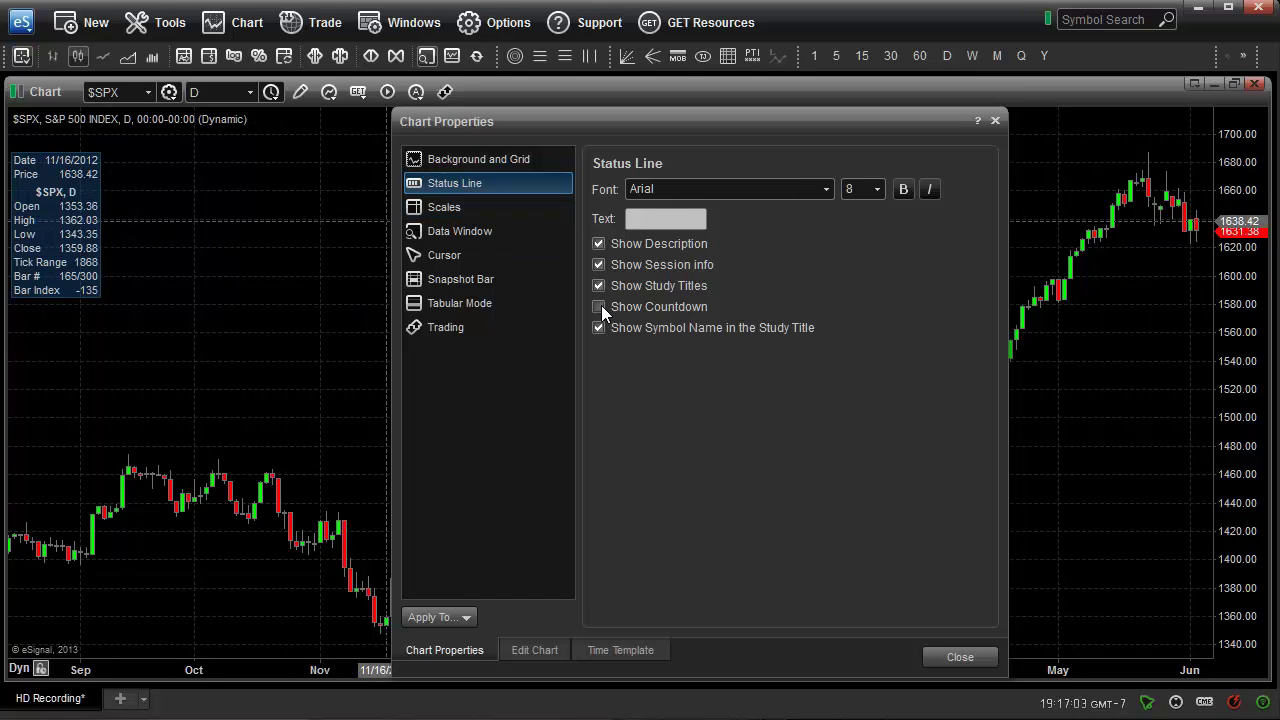
pyautogui.click(442, 210)
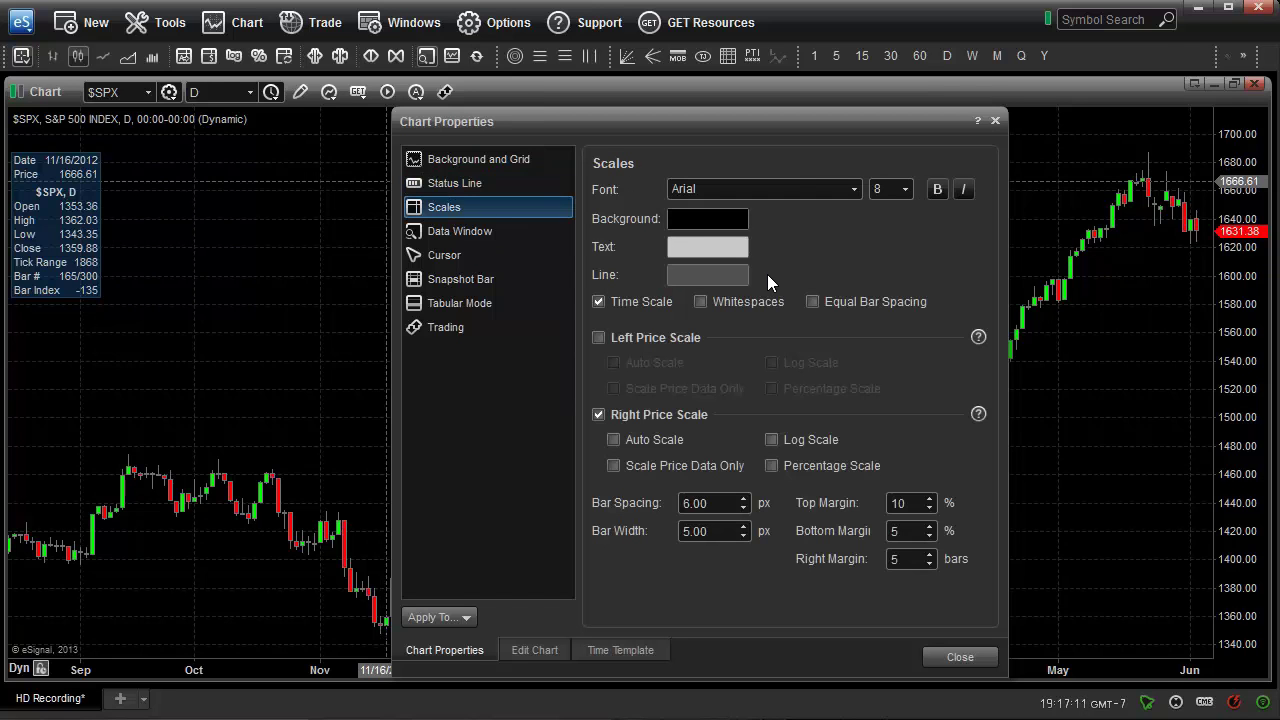
pyautogui.click(443, 228)
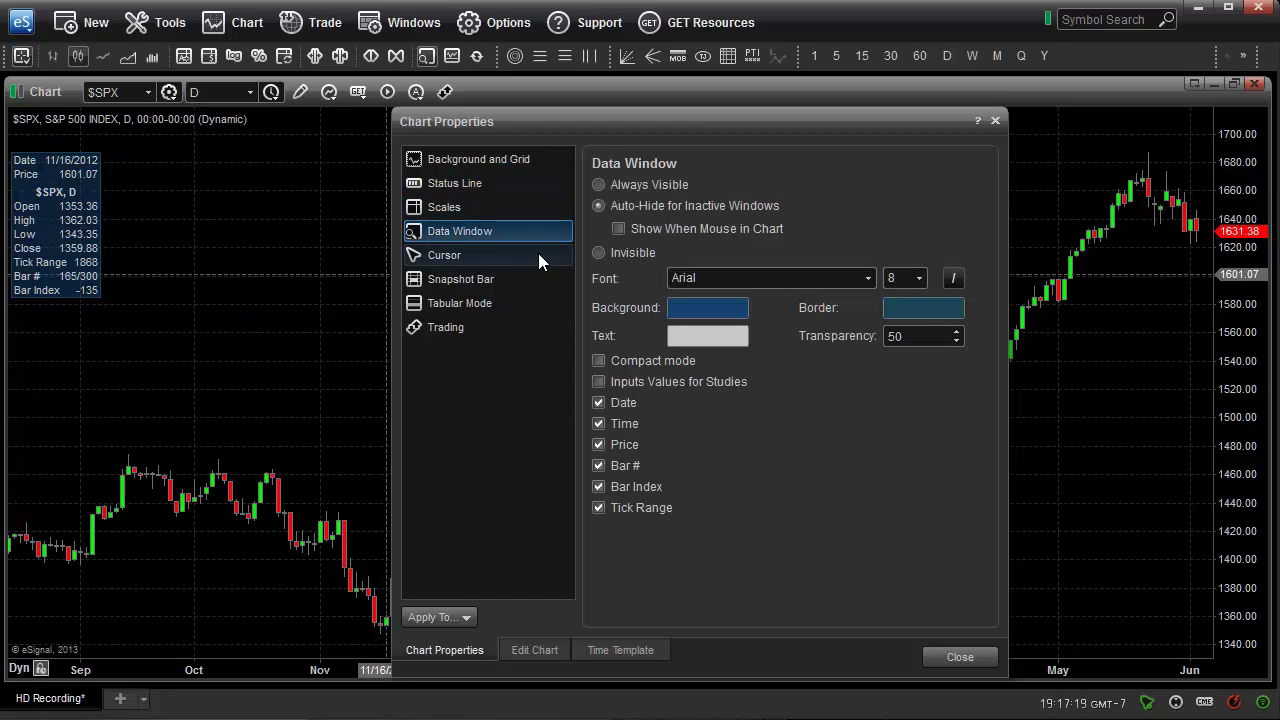
# Keep the data window visible with auto-hide when inactive, compact mode off, then view Cursor settings.
pyautogui.click(599, 253)
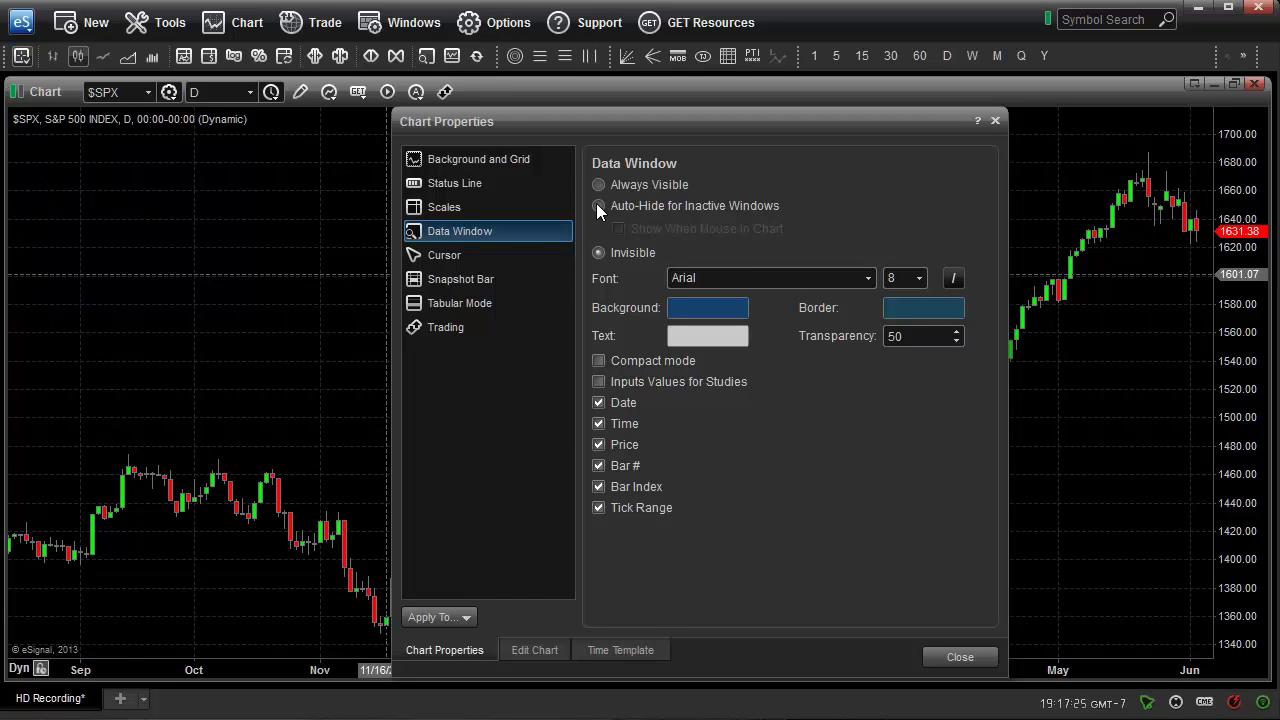
pyautogui.click(597, 205)
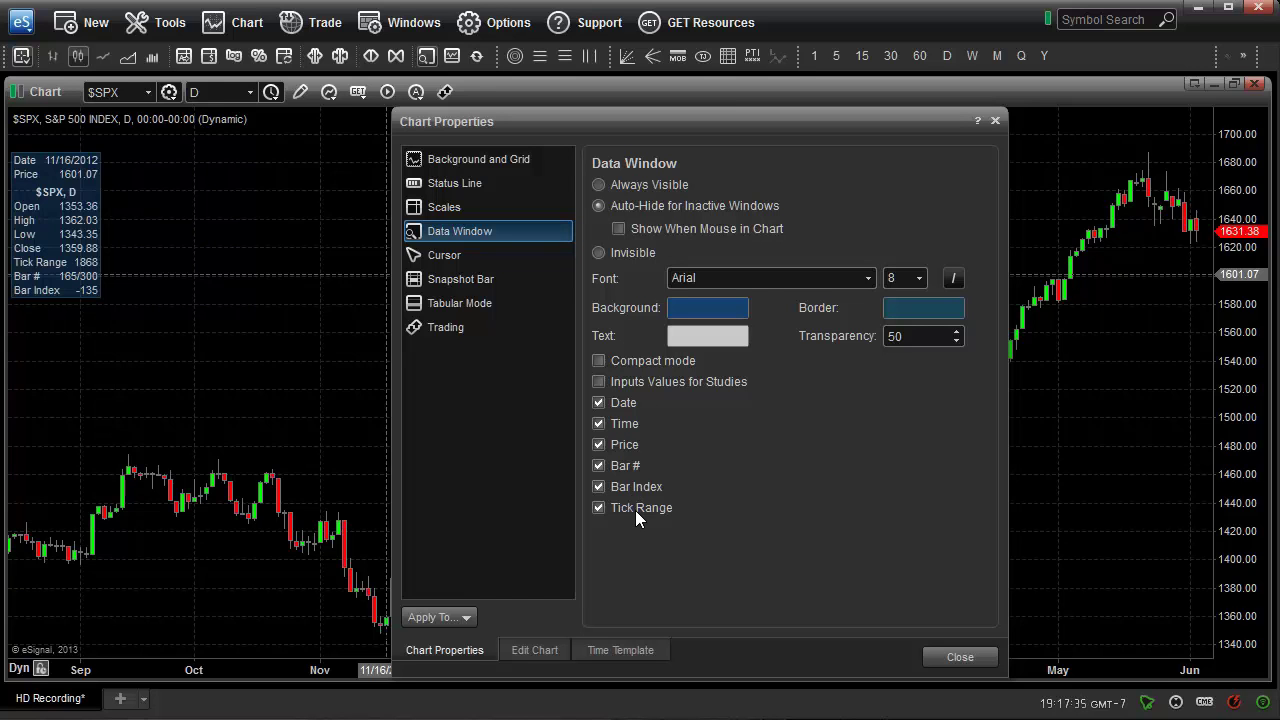
pyautogui.click(599, 361)
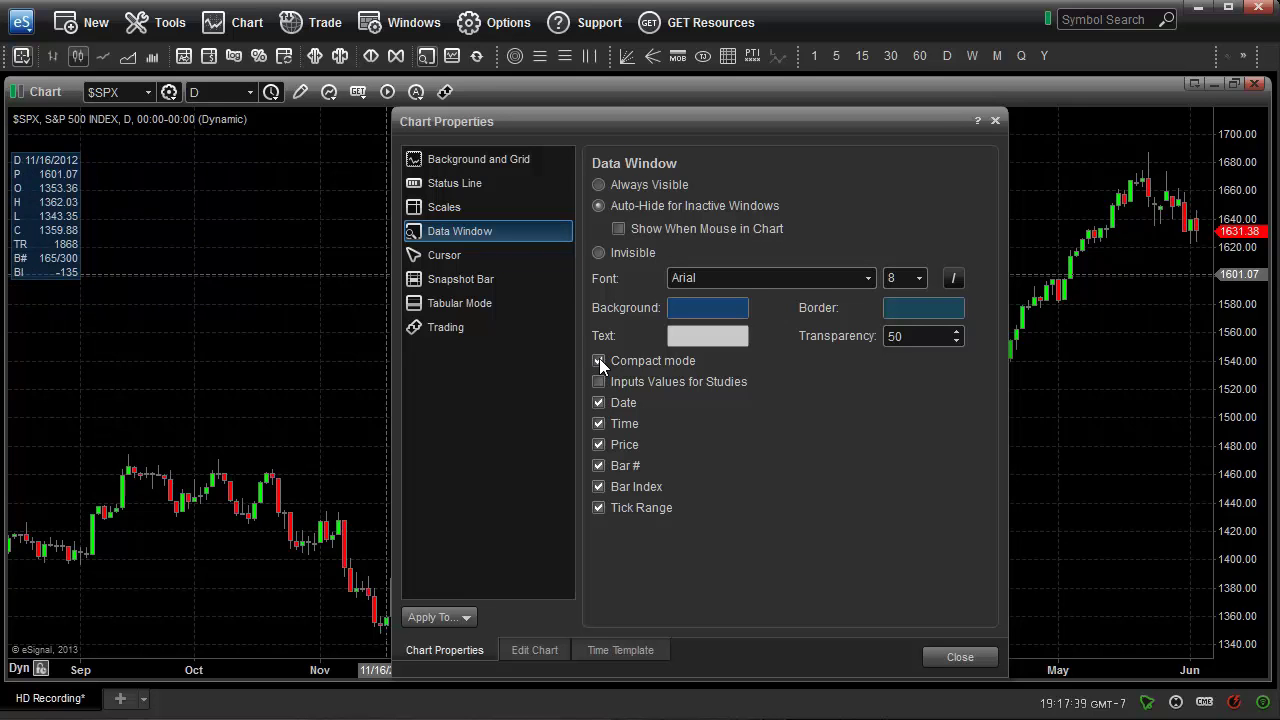
pyautogui.click(599, 360)
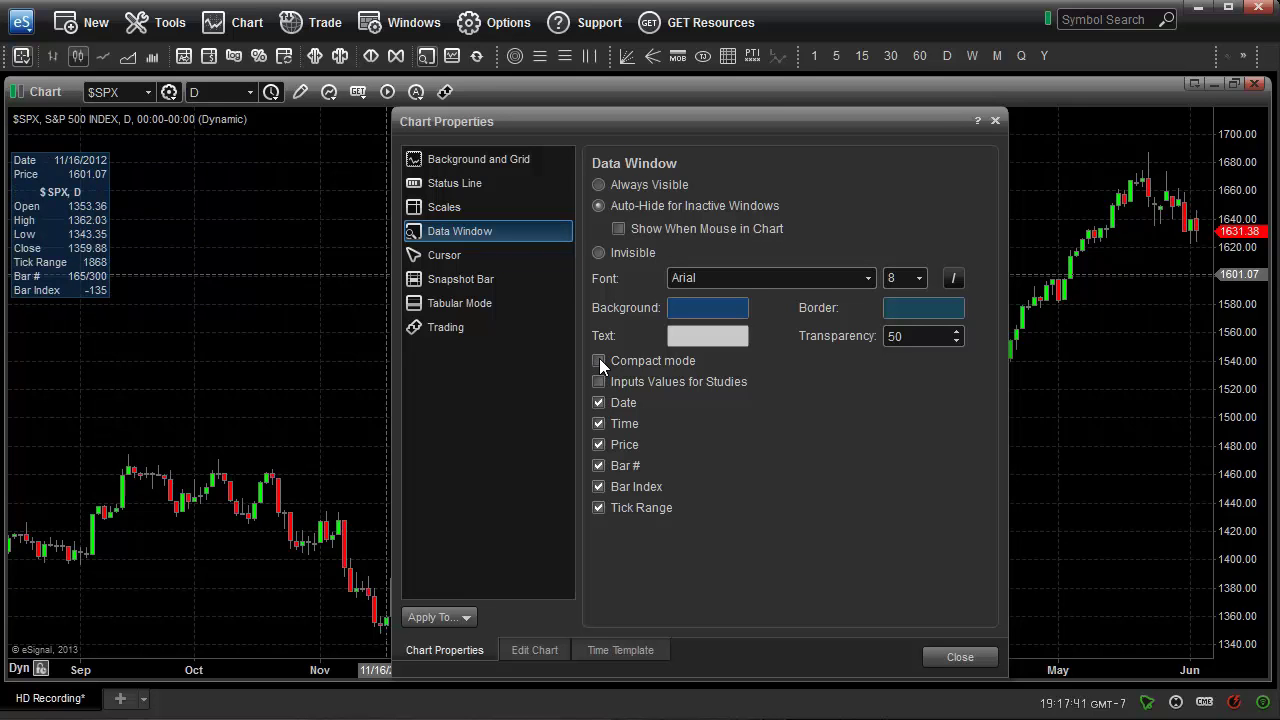
pyautogui.click(466, 254)
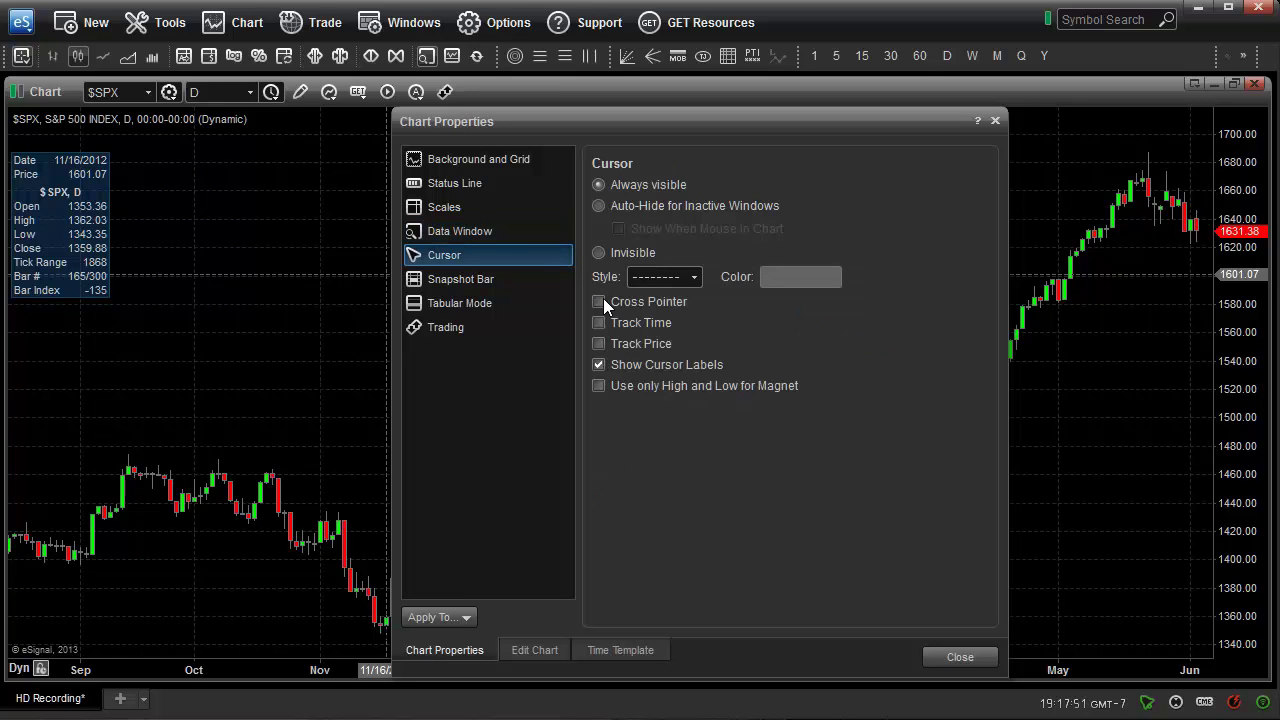
# Keep cursor labels on, set the Snapshot Bar to Always Visible, and go to Edit Chart.
pyautogui.click(599, 364)
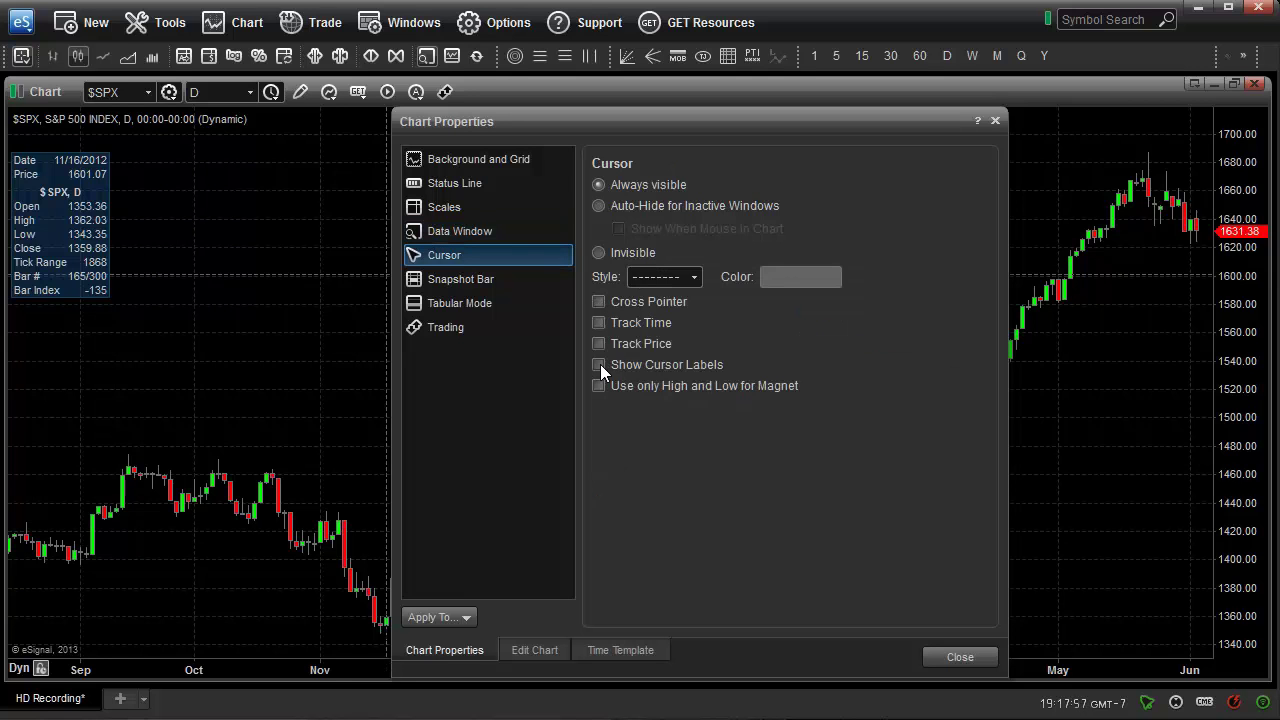
pyautogui.click(599, 364)
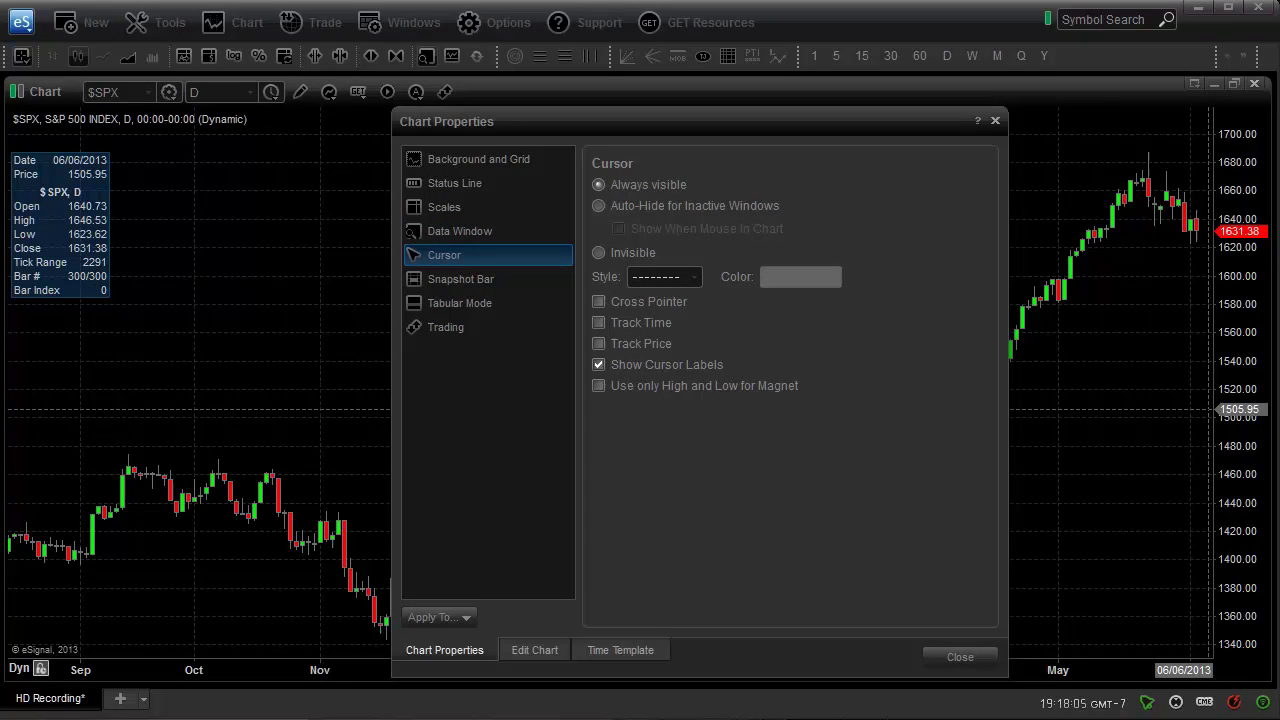
pyautogui.click(502, 280)
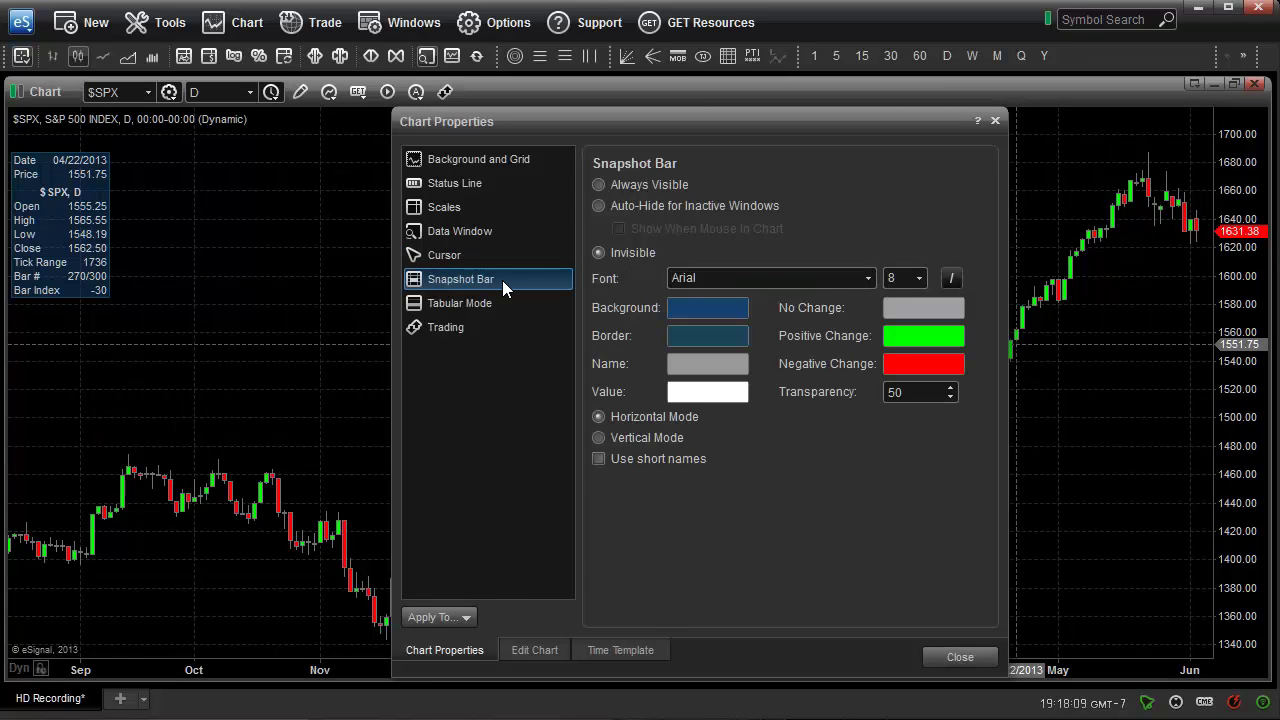
pyautogui.click(597, 184)
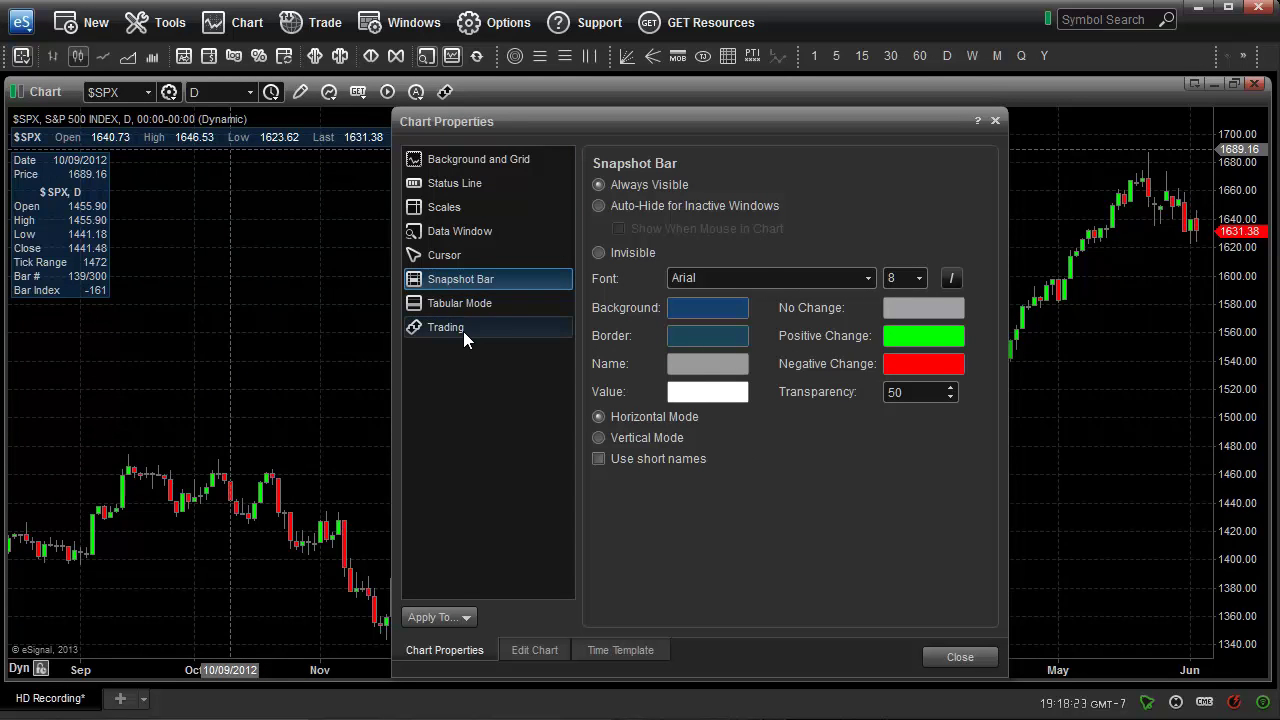
pyautogui.click(525, 650)
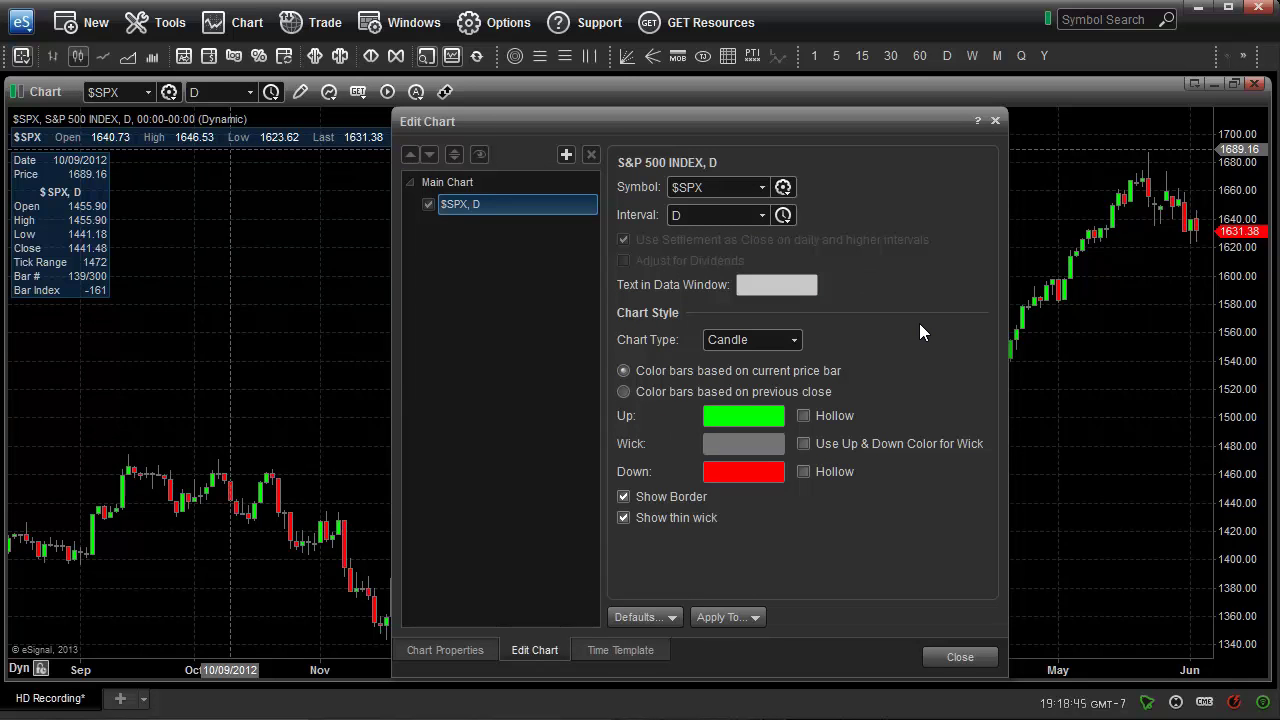
# Switch the $SPX chart type through Bar, Histogram, Line, Area and Kagi.
pyautogui.click(797, 343)
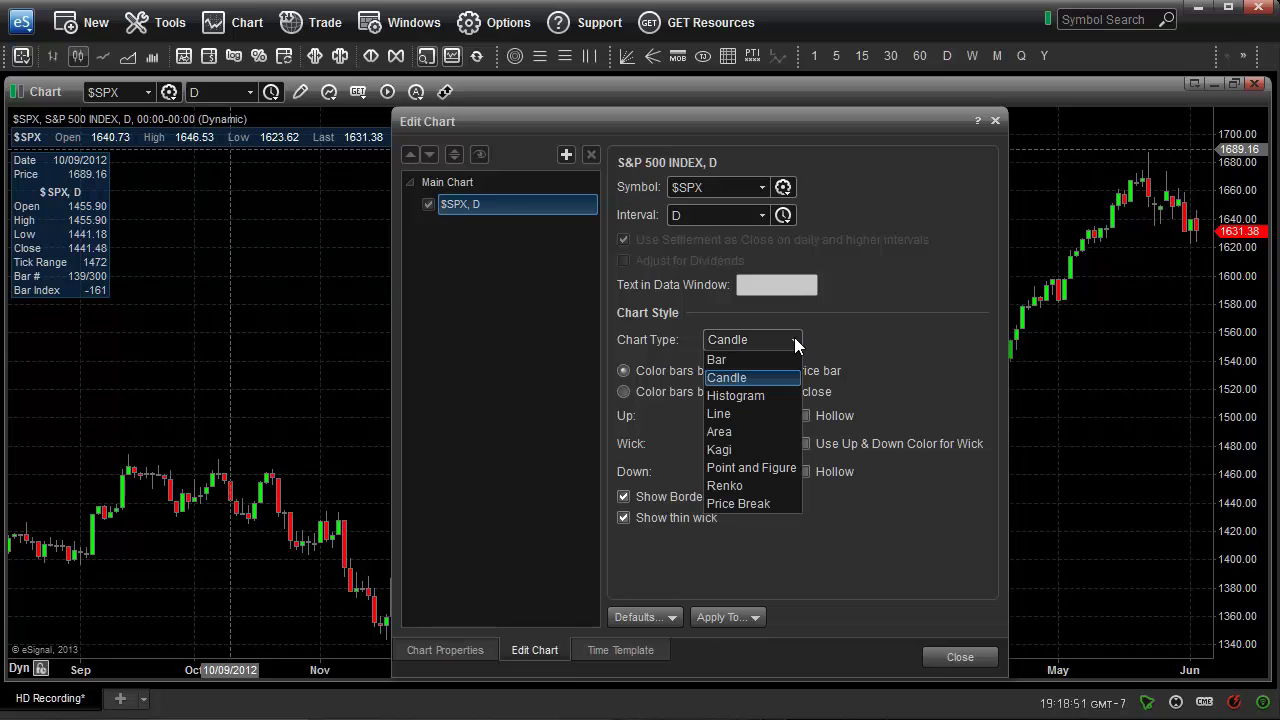
pyautogui.click(766, 361)
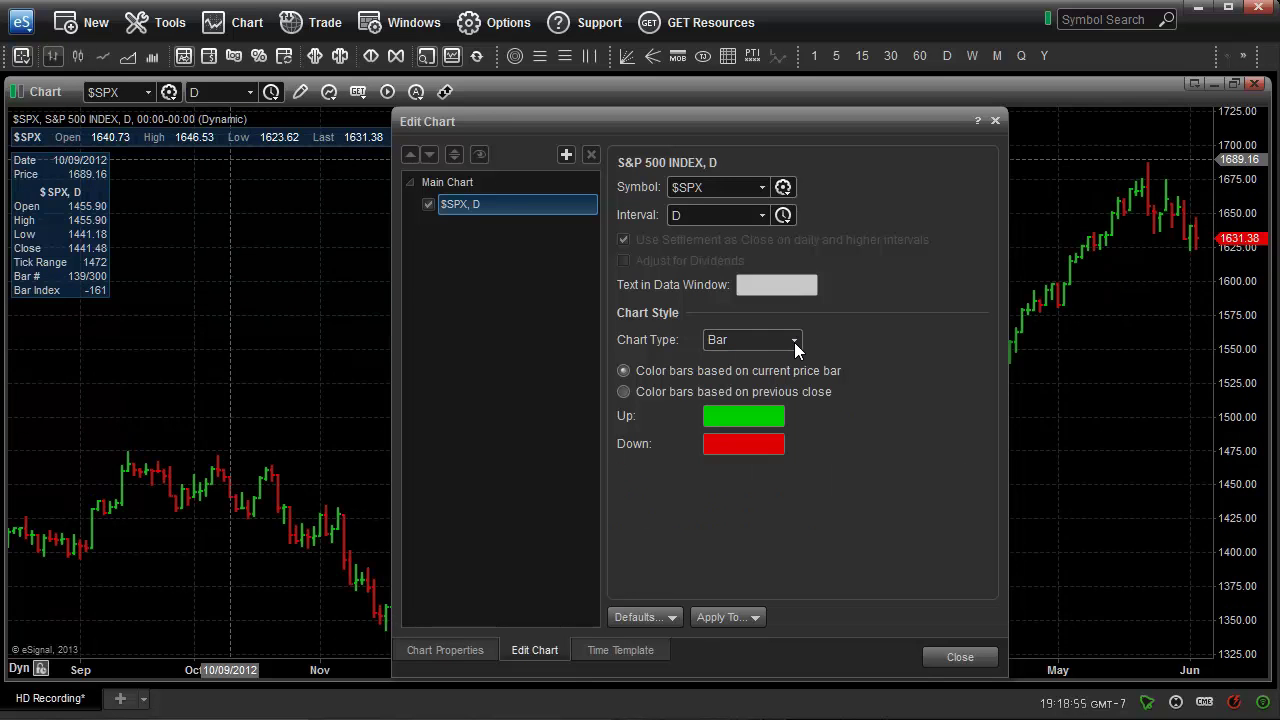
pyautogui.click(794, 342)
pyautogui.click(760, 400)
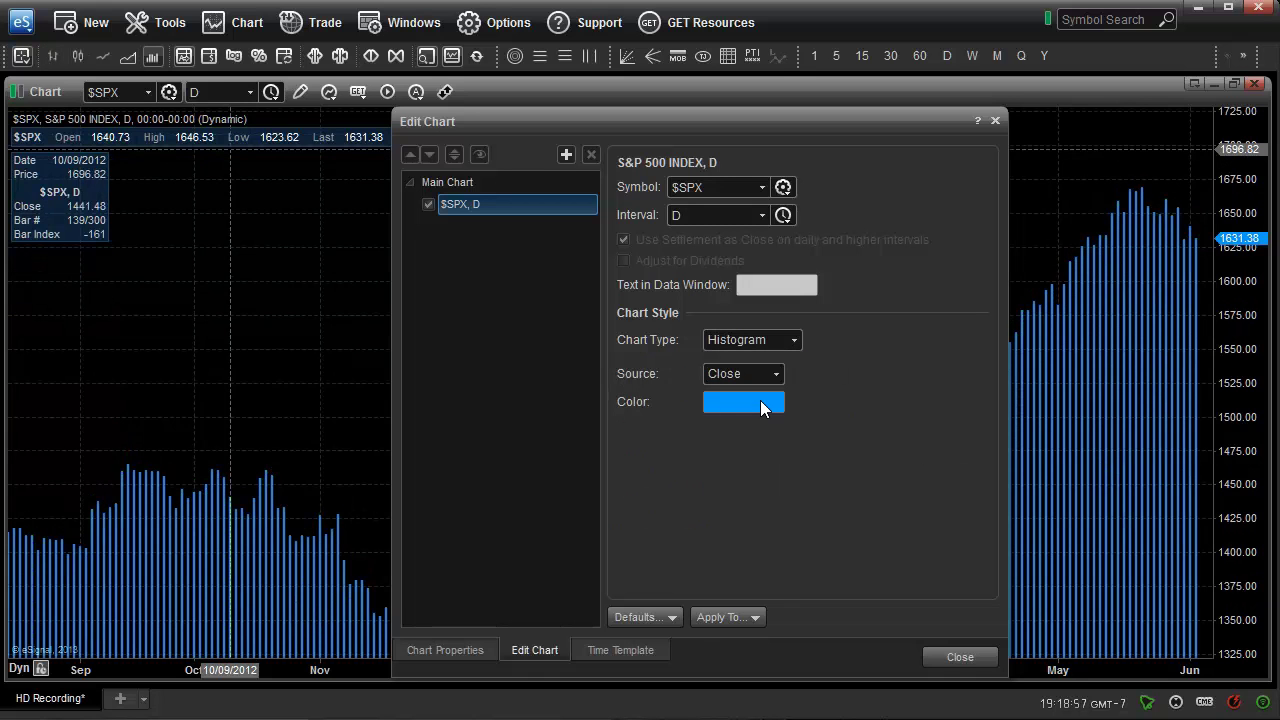
pyautogui.click(792, 338)
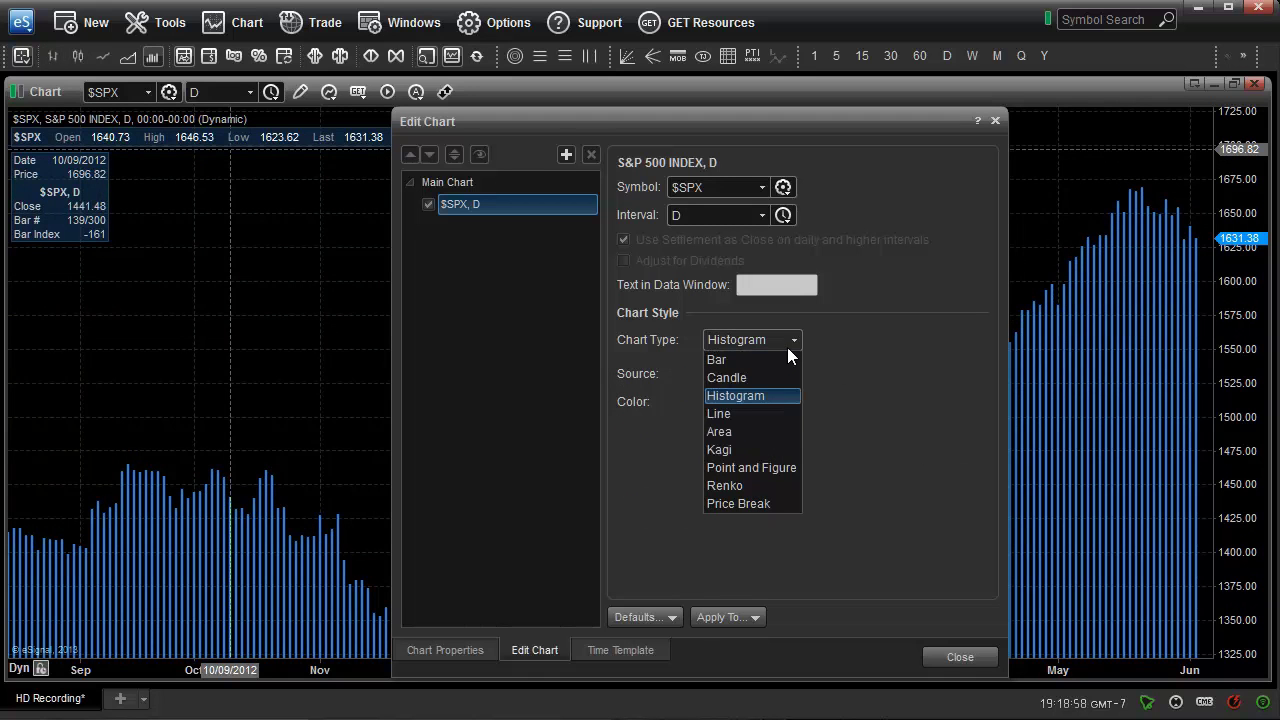
pyautogui.click(741, 413)
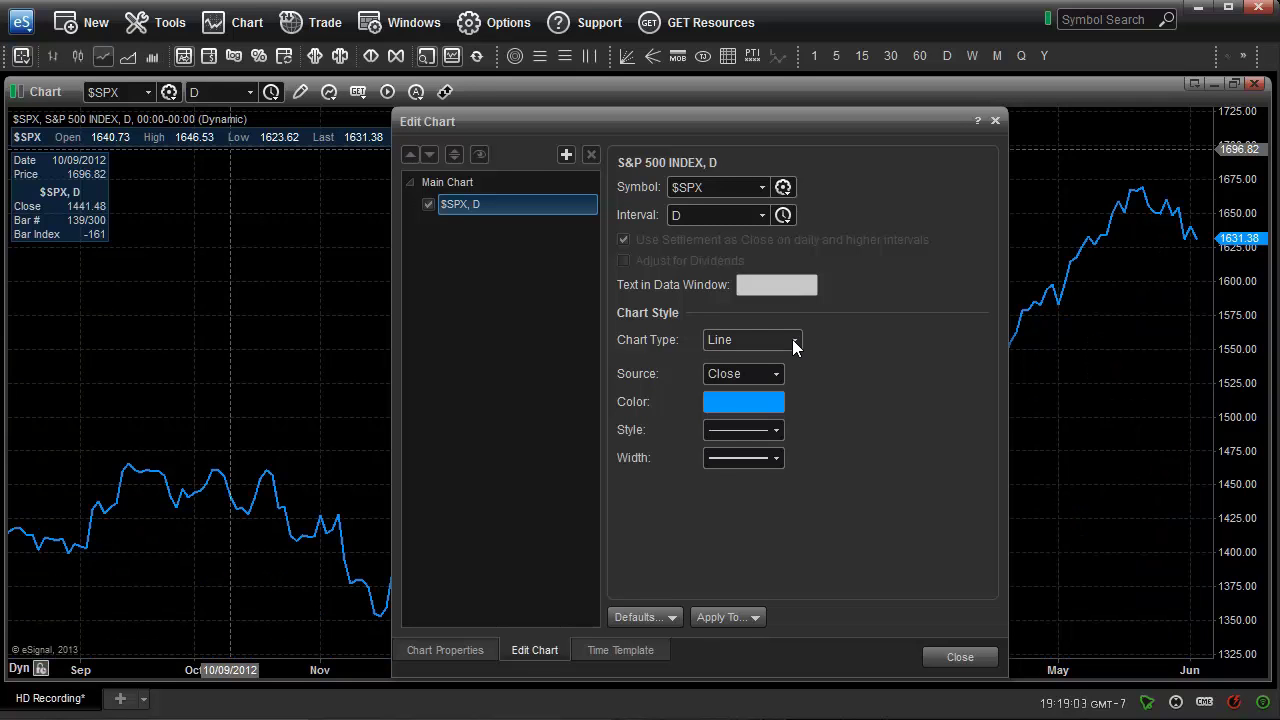
pyautogui.click(794, 342)
pyautogui.click(734, 431)
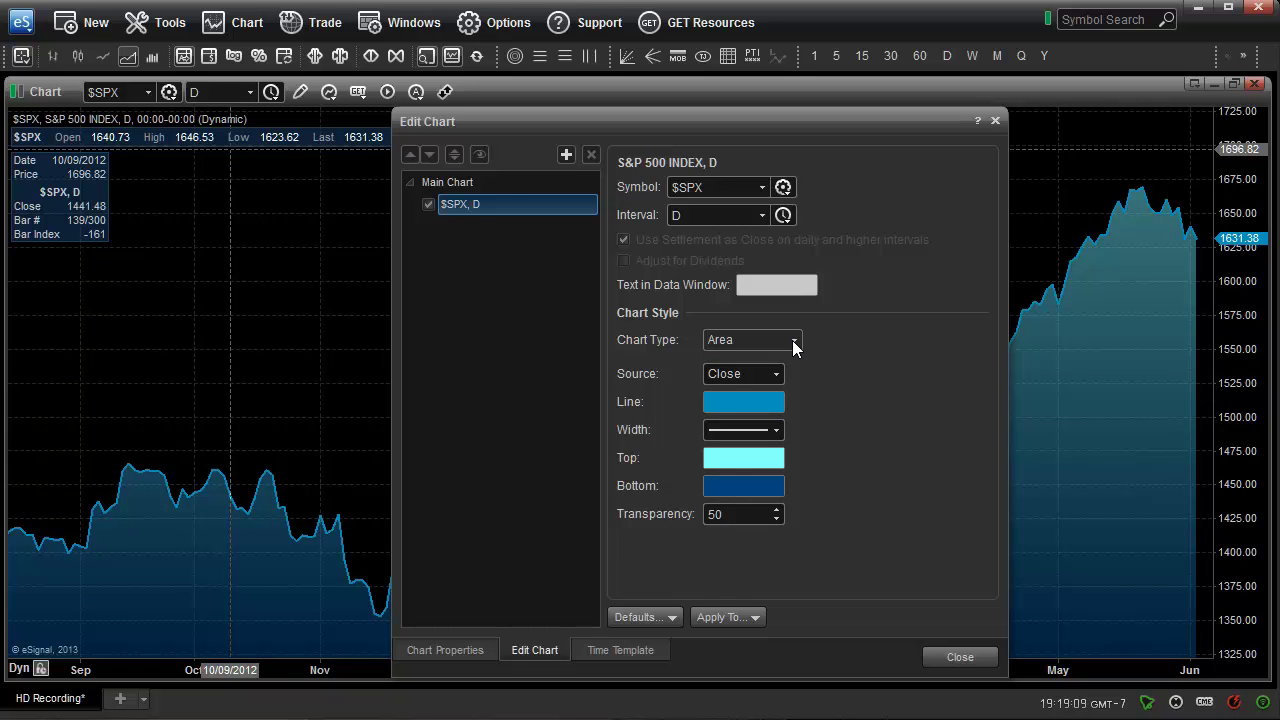
pyautogui.click(792, 340)
pyautogui.click(728, 452)
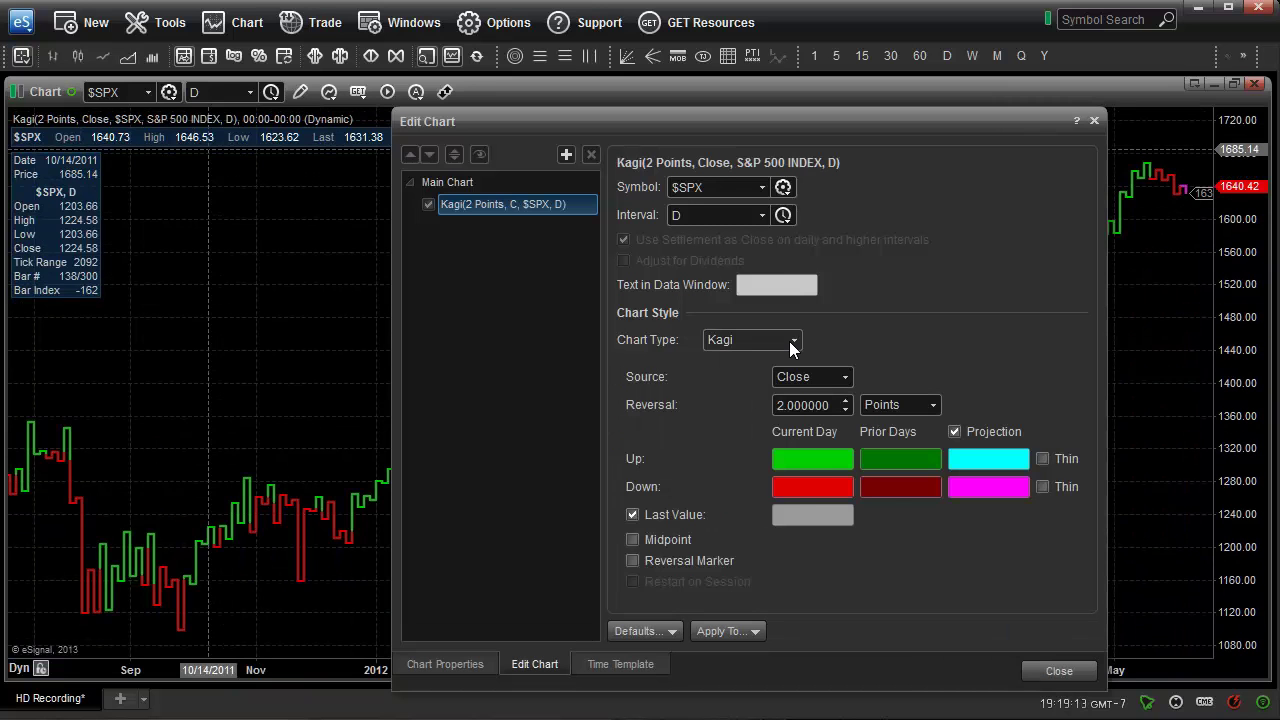
# Try Point and Figure, Renko and Price Break, return to Candle, and close the settings.
pyautogui.click(792, 340)
pyautogui.click(746, 466)
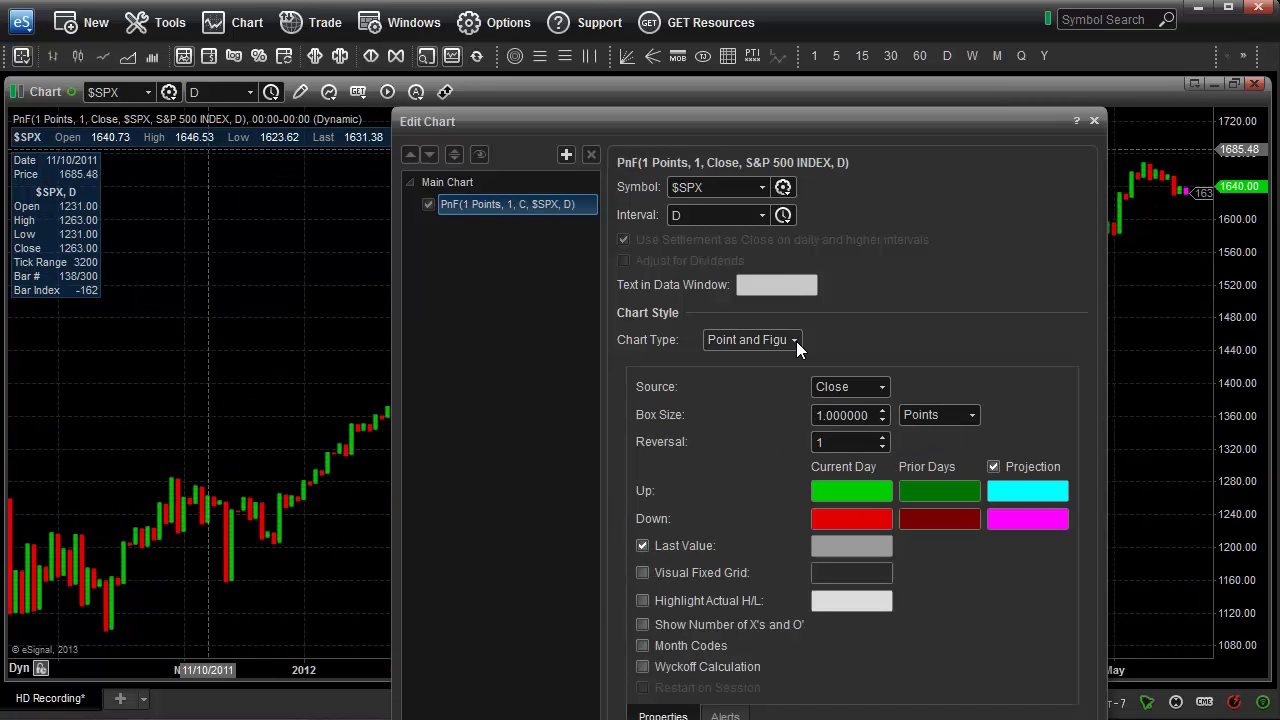
pyautogui.click(796, 341)
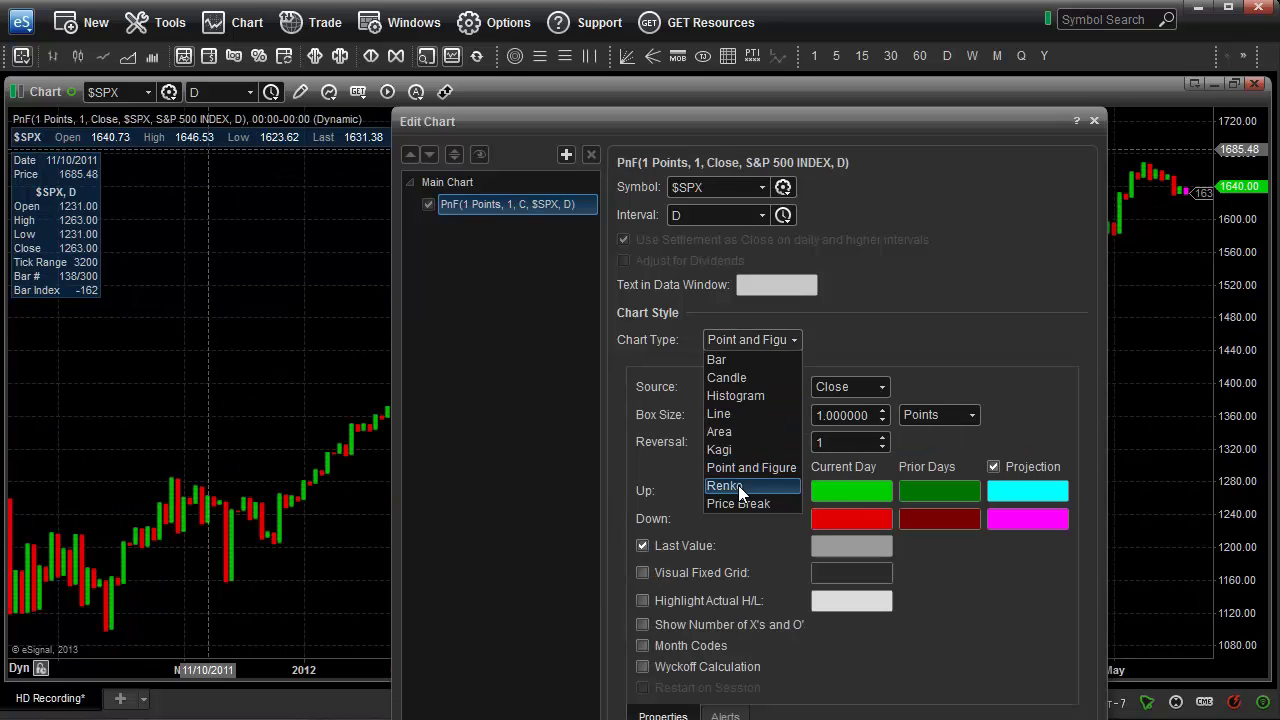
pyautogui.click(738, 485)
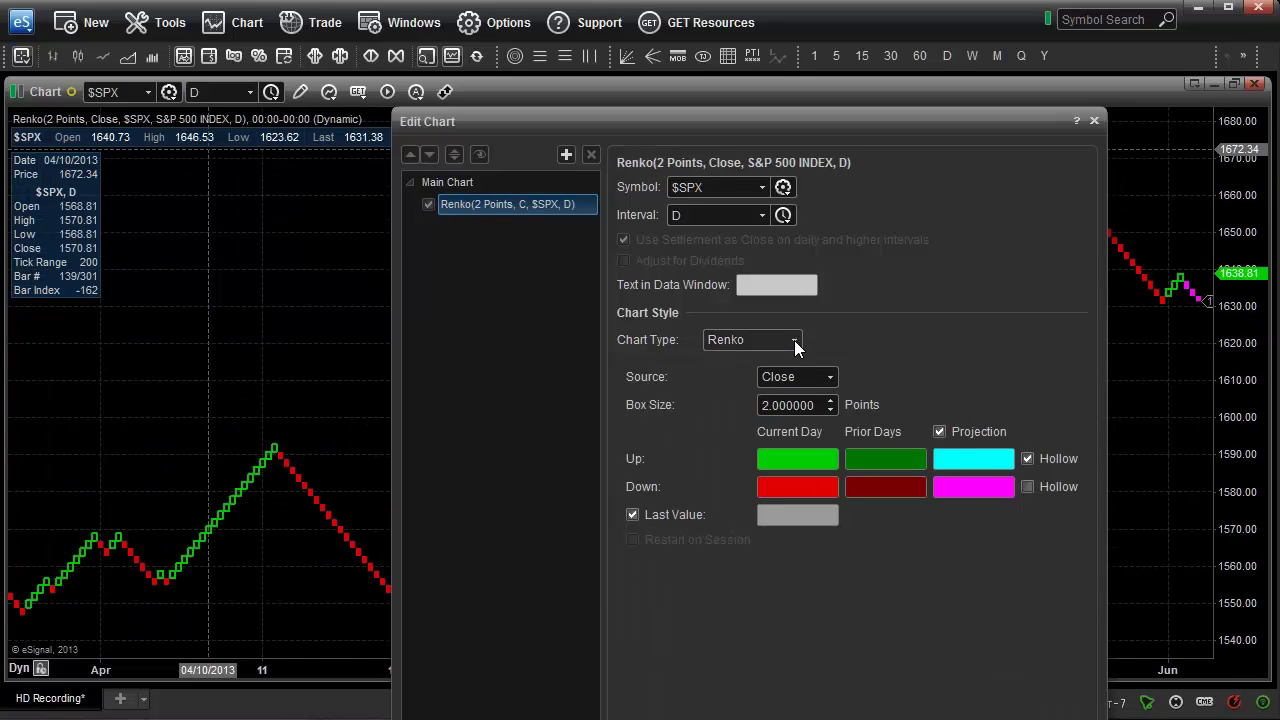
pyautogui.click(794, 340)
pyautogui.click(750, 504)
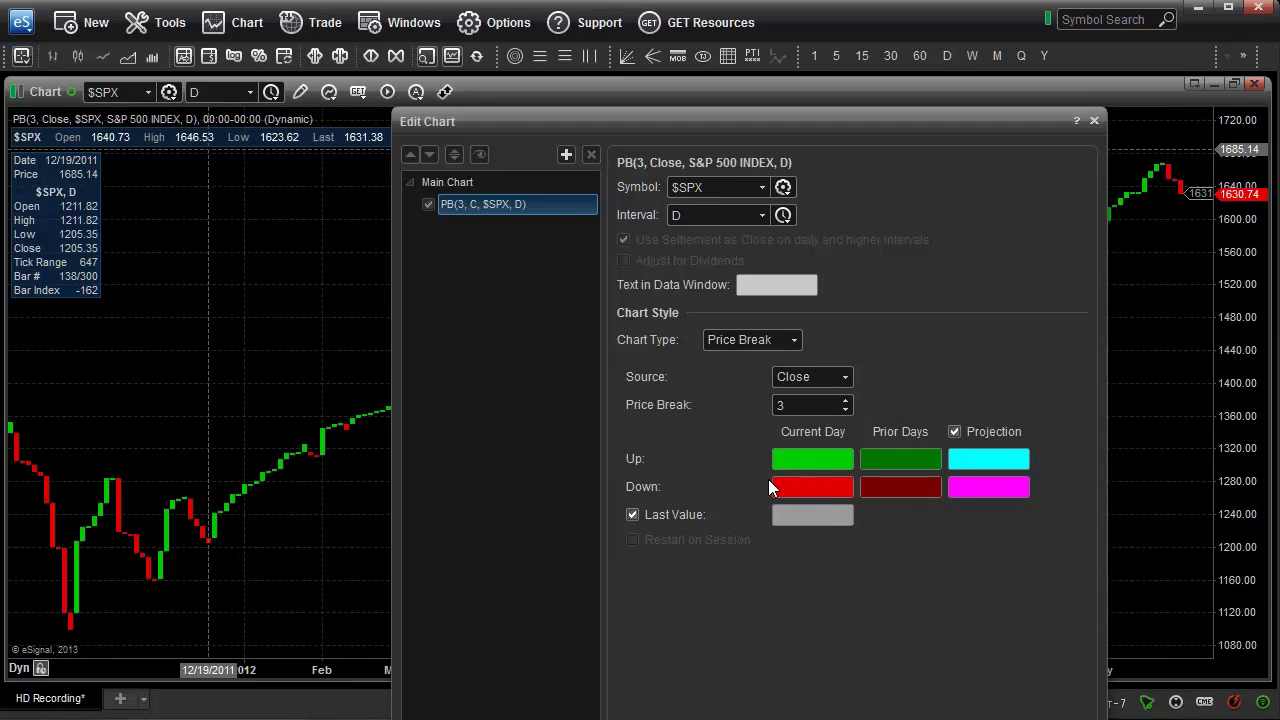
pyautogui.click(790, 342)
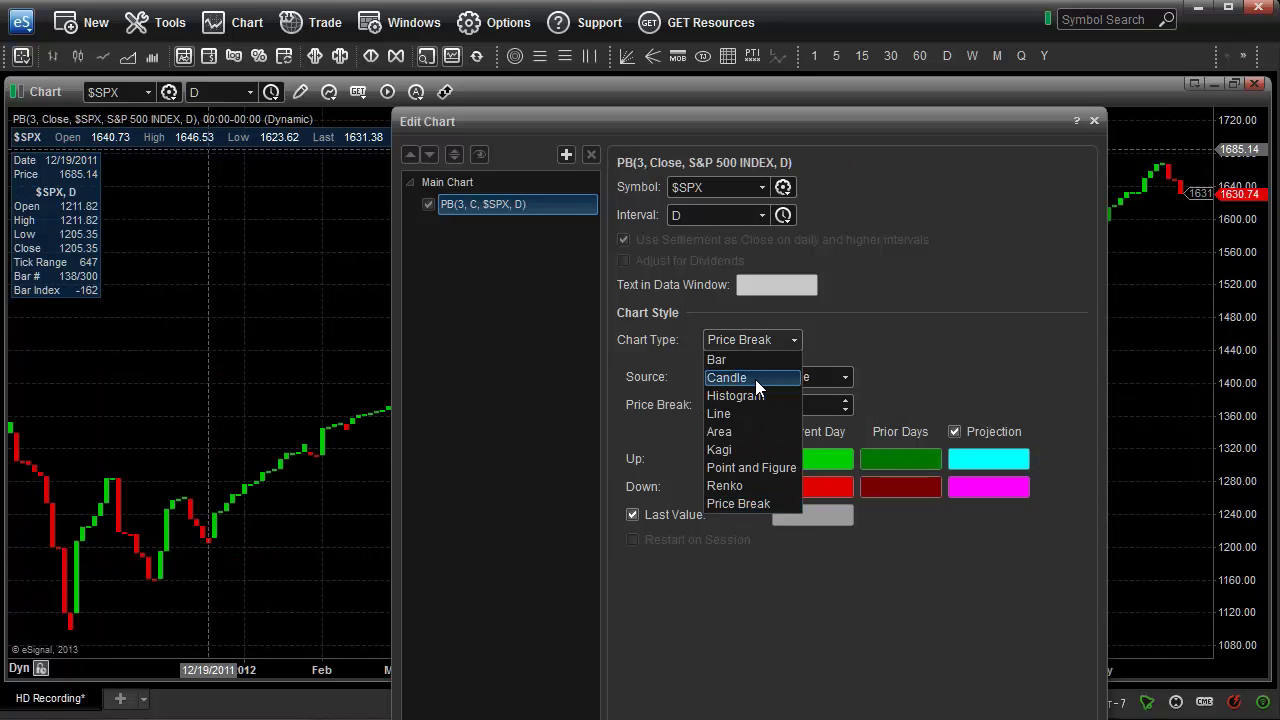
pyautogui.click(757, 387)
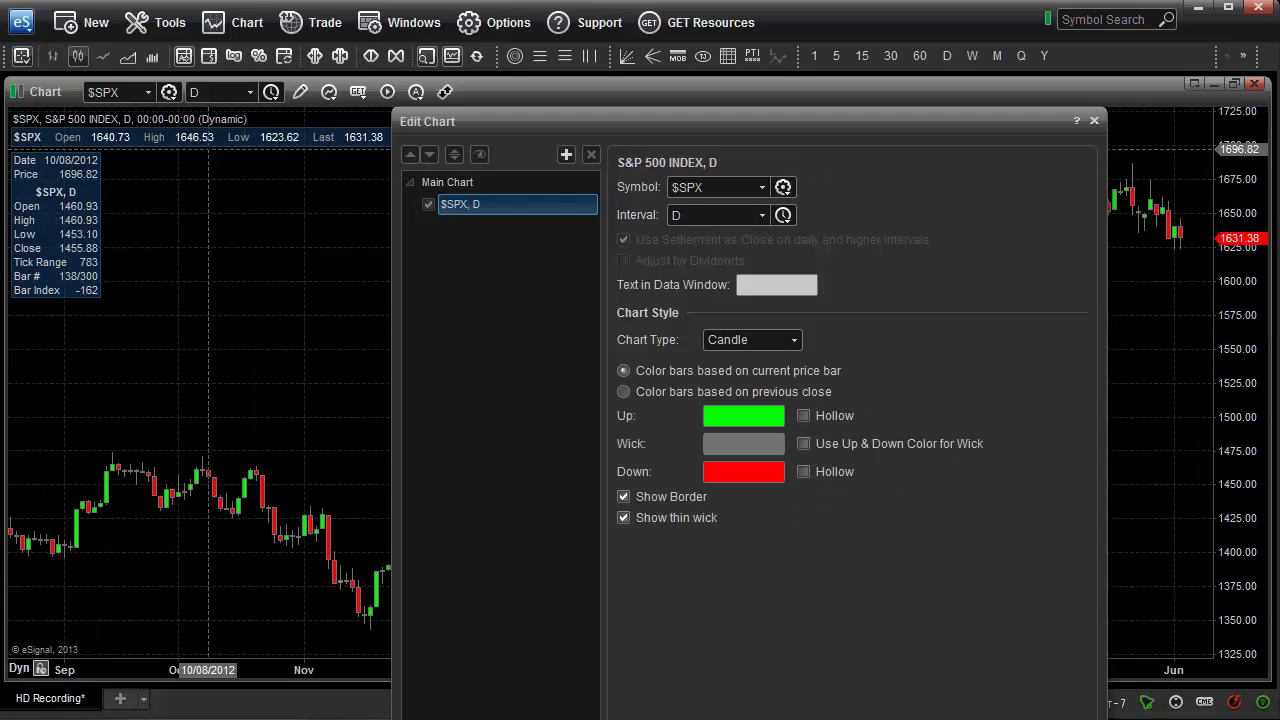
pyautogui.press('Return')
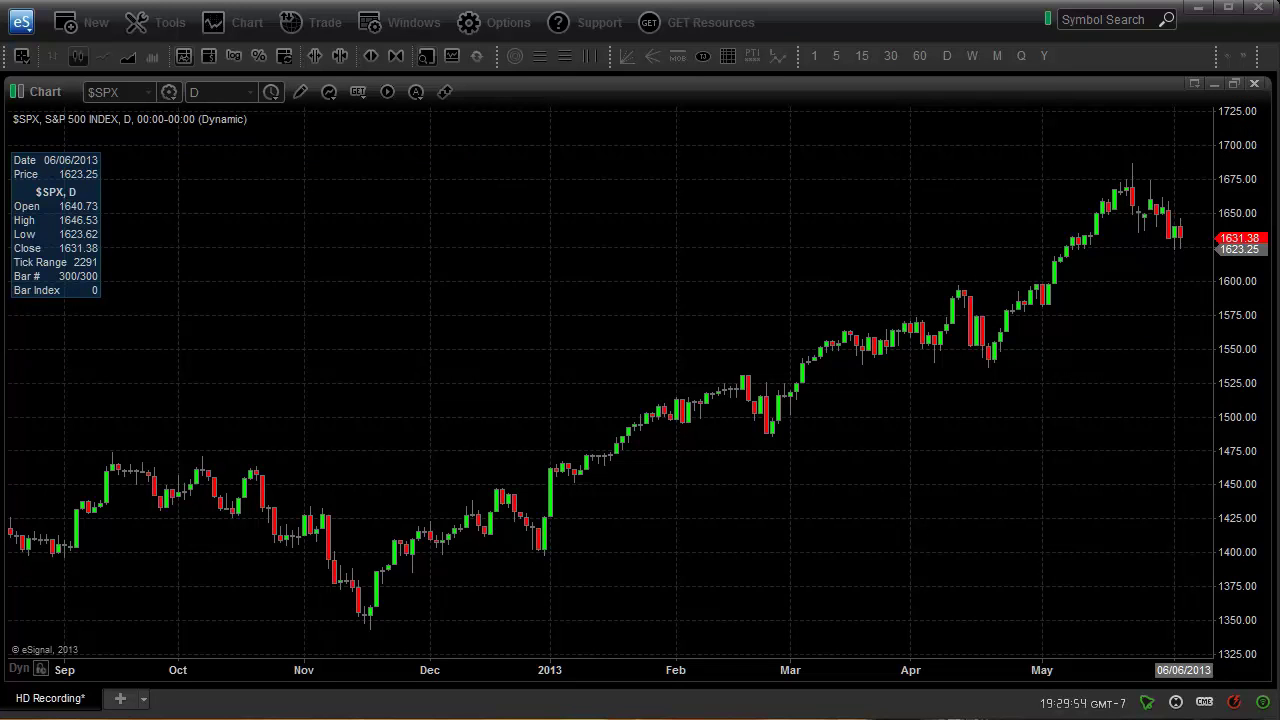
# Restore the maximized $SPX chart to a smaller floating window.
pyautogui.click(1233, 84)
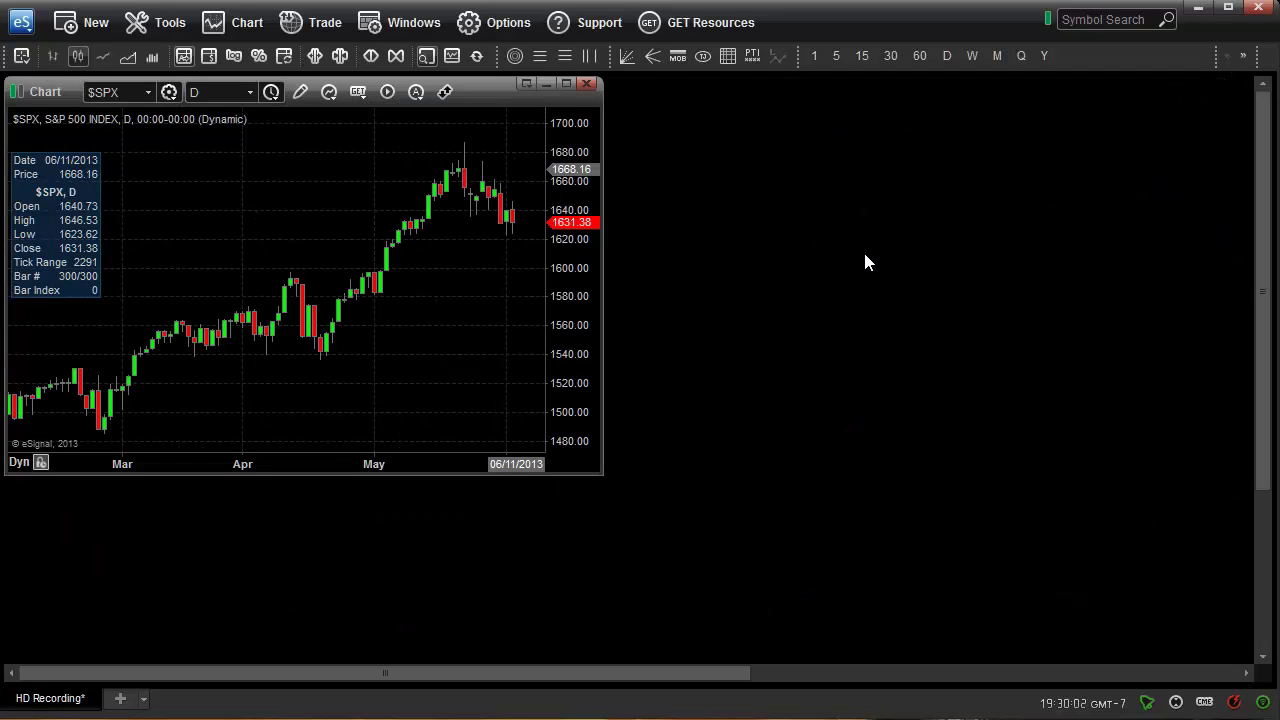
# Create a new Watch List window and move it to the upper right beside the chart.
pyautogui.click(88, 22)
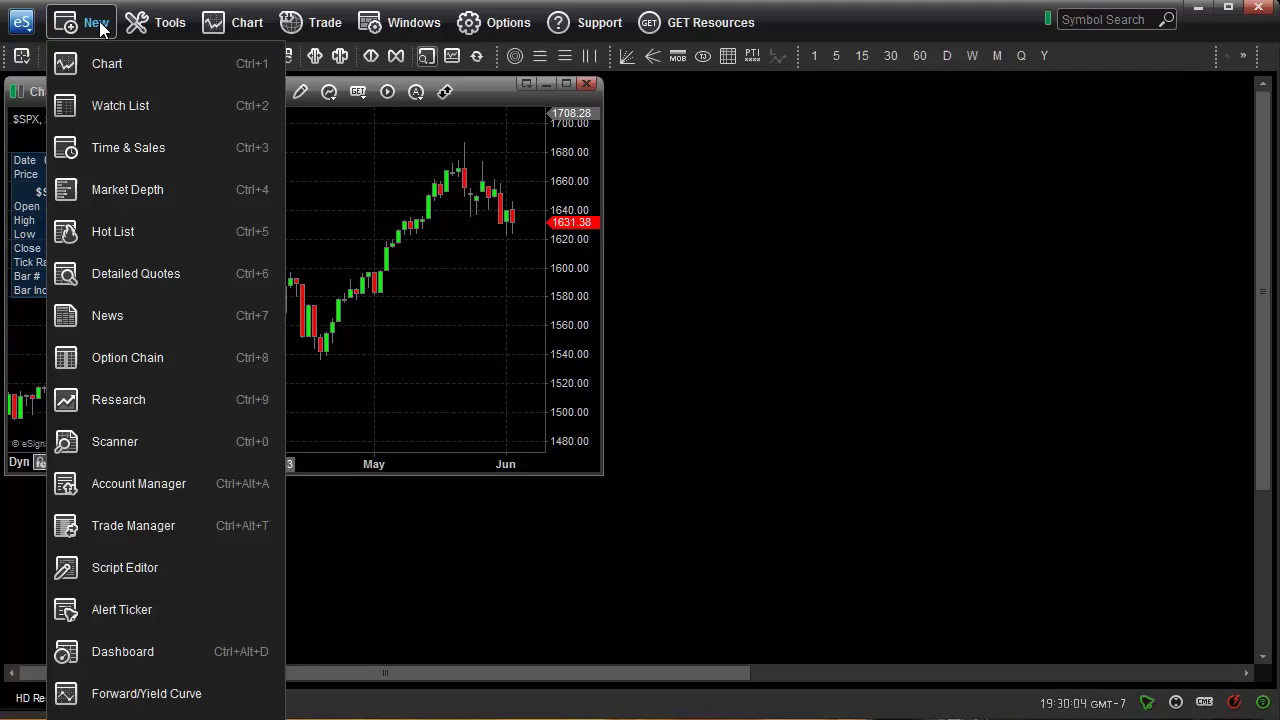
pyautogui.click(123, 113)
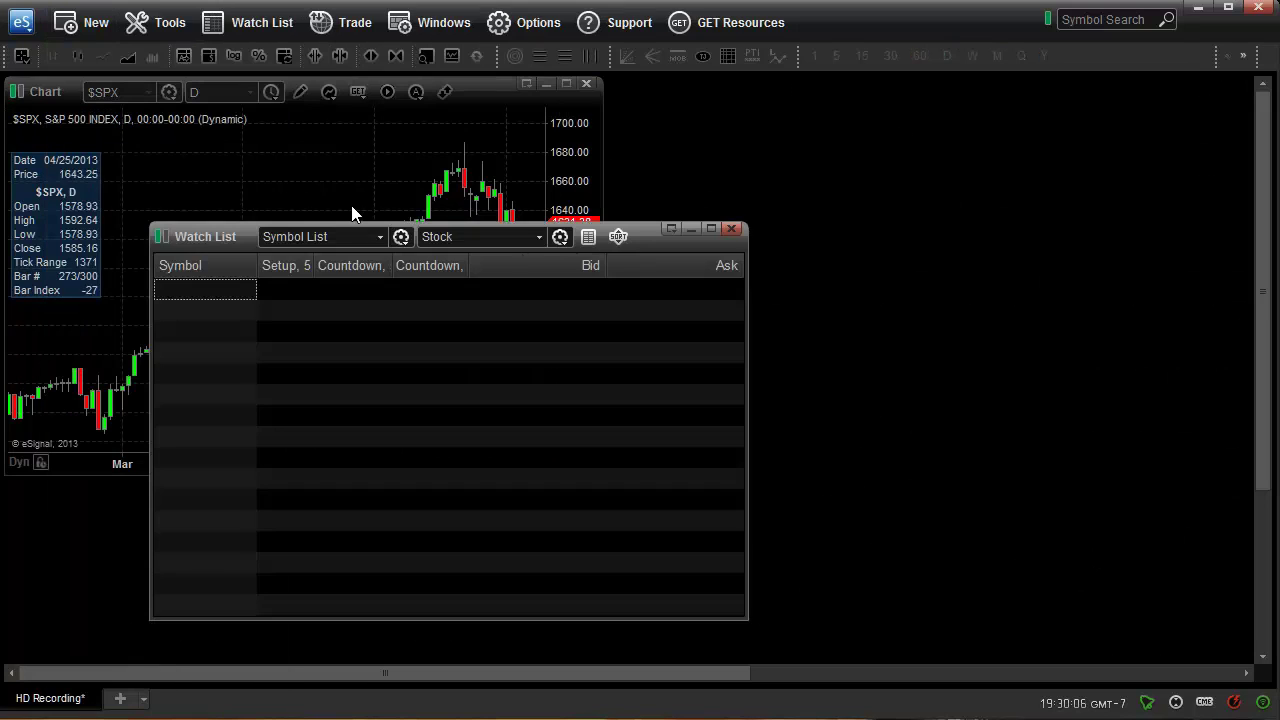
pyautogui.moveTo(646, 247); pyautogui.dragTo(1102, 101)
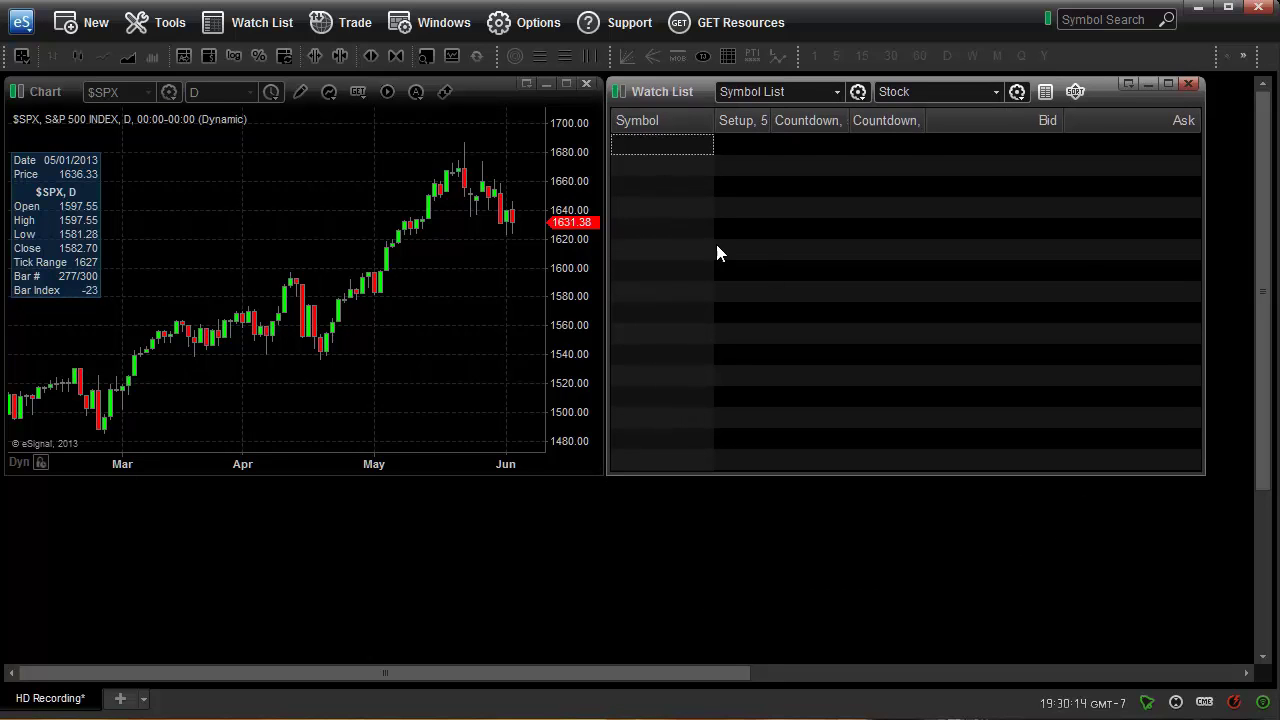
# Remove the Setup column and both Countdown, 5 columns, leaving only Symbol, Bid and Ask.
pyautogui.rightClick(745, 120)
pyautogui.click(751, 184)
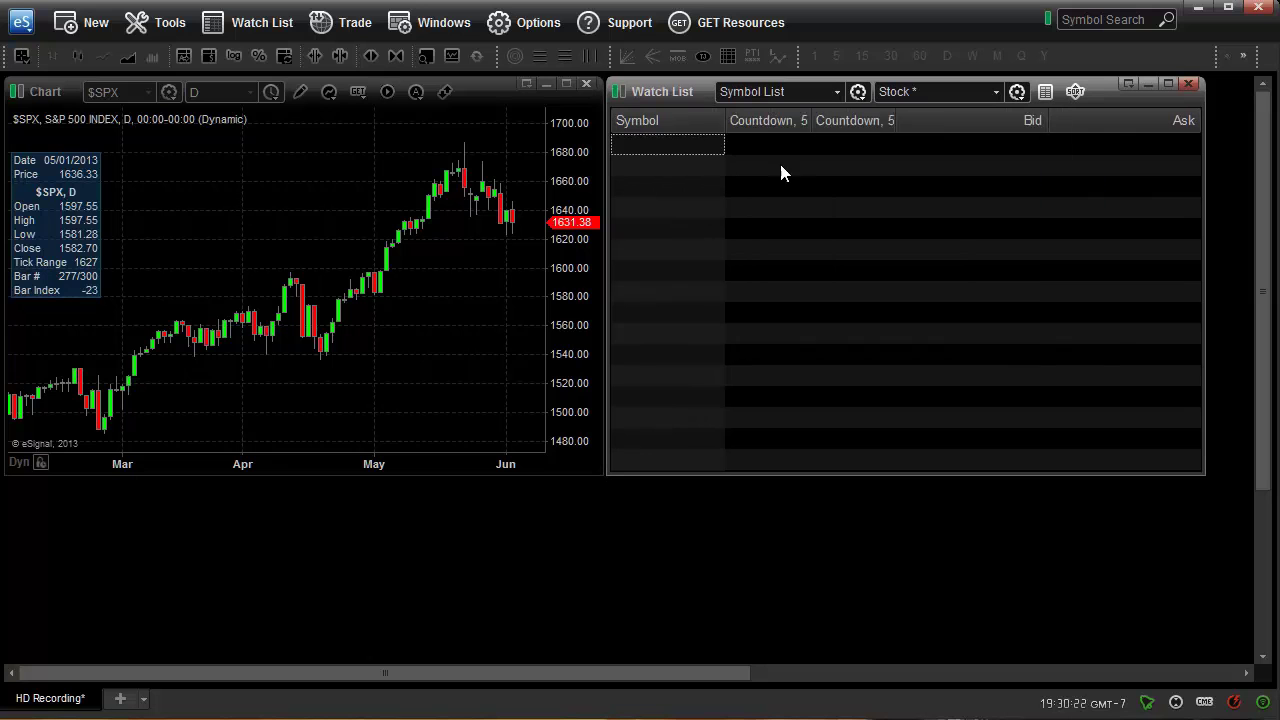
pyautogui.rightClick(758, 121)
pyautogui.click(814, 186)
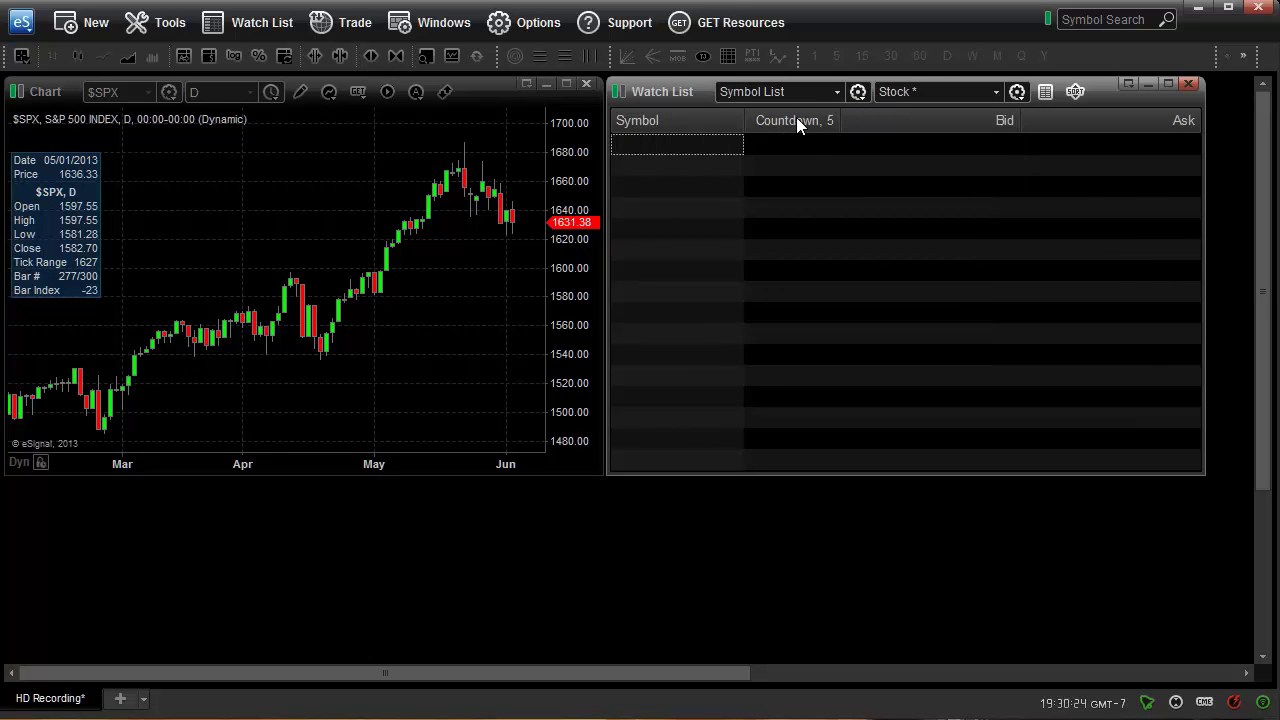
pyautogui.rightClick(796, 120)
pyautogui.click(841, 200)
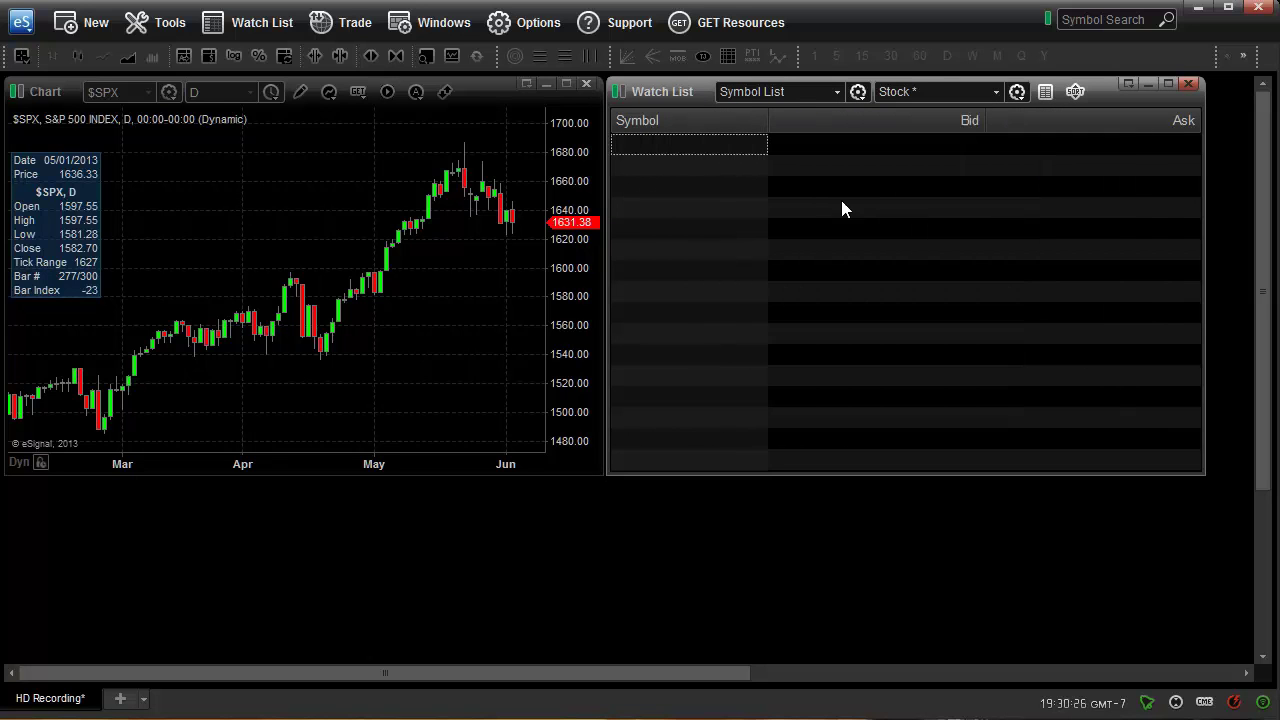
pyautogui.rightClick(834, 118)
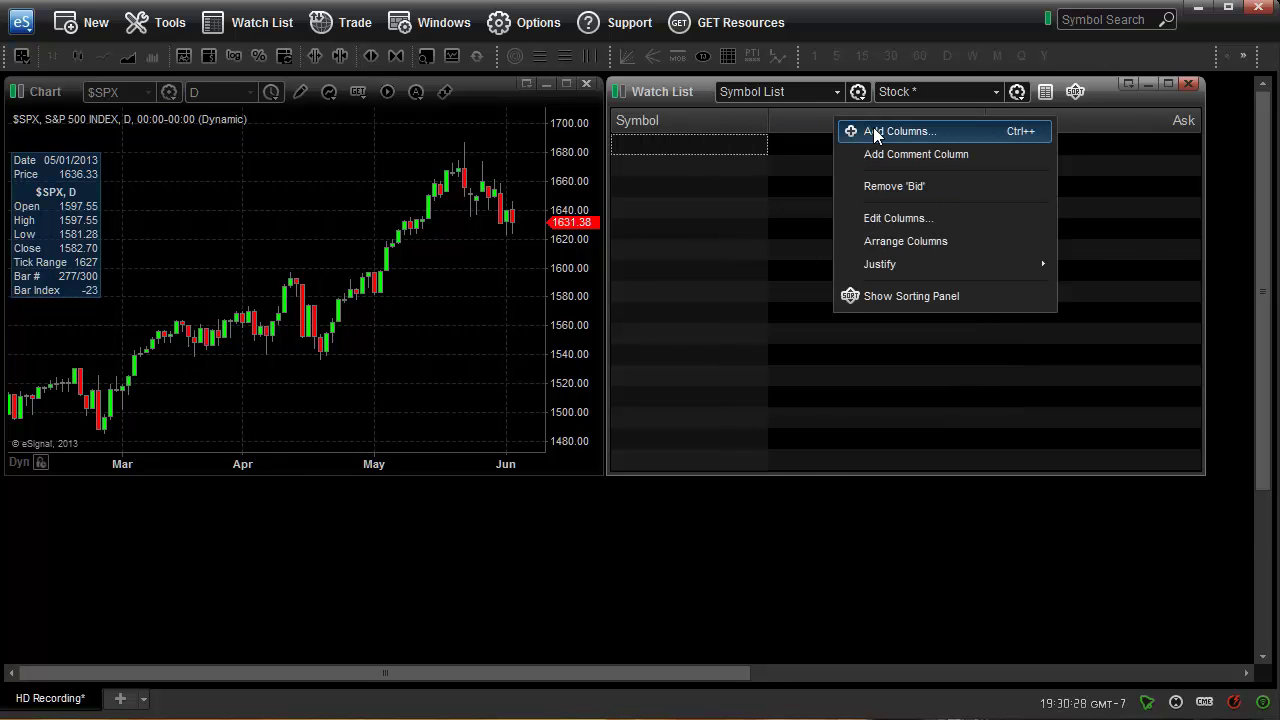
# Add the Last column to the watch list through Add Columns.
pyautogui.click(874, 133)
pyautogui.click(983, 368)
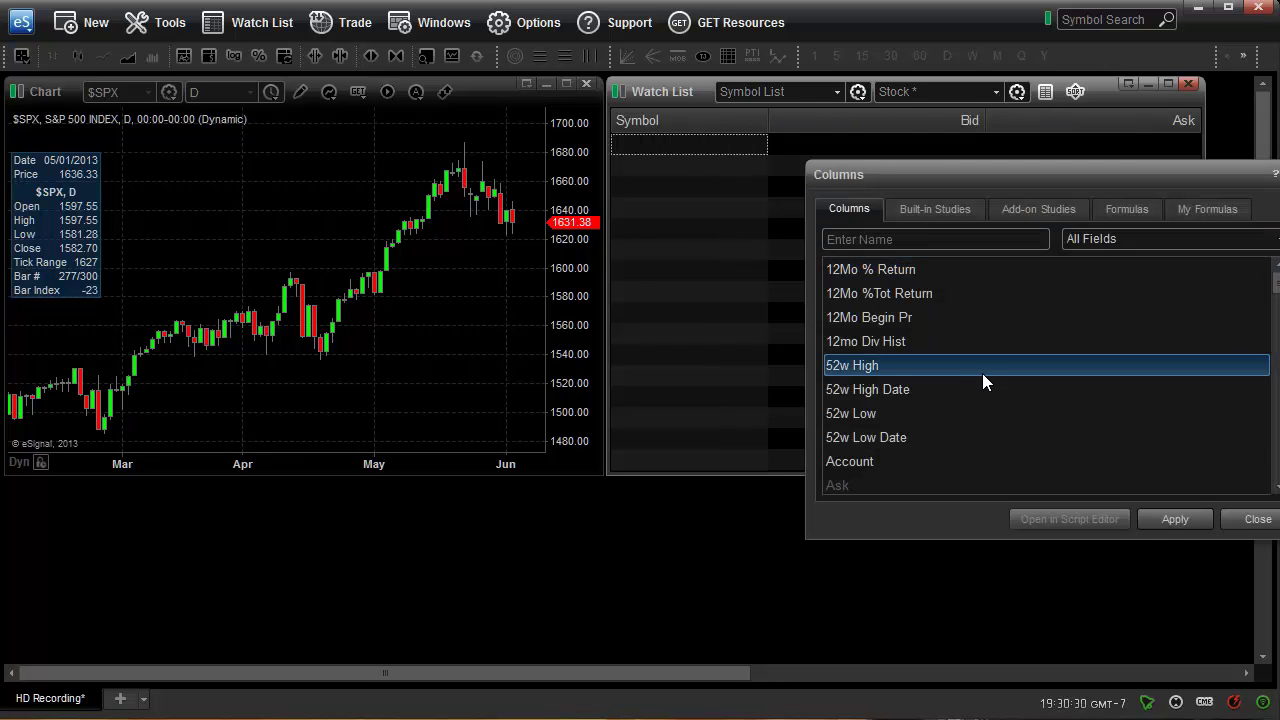
pyautogui.scroll(-13, 982, 372)
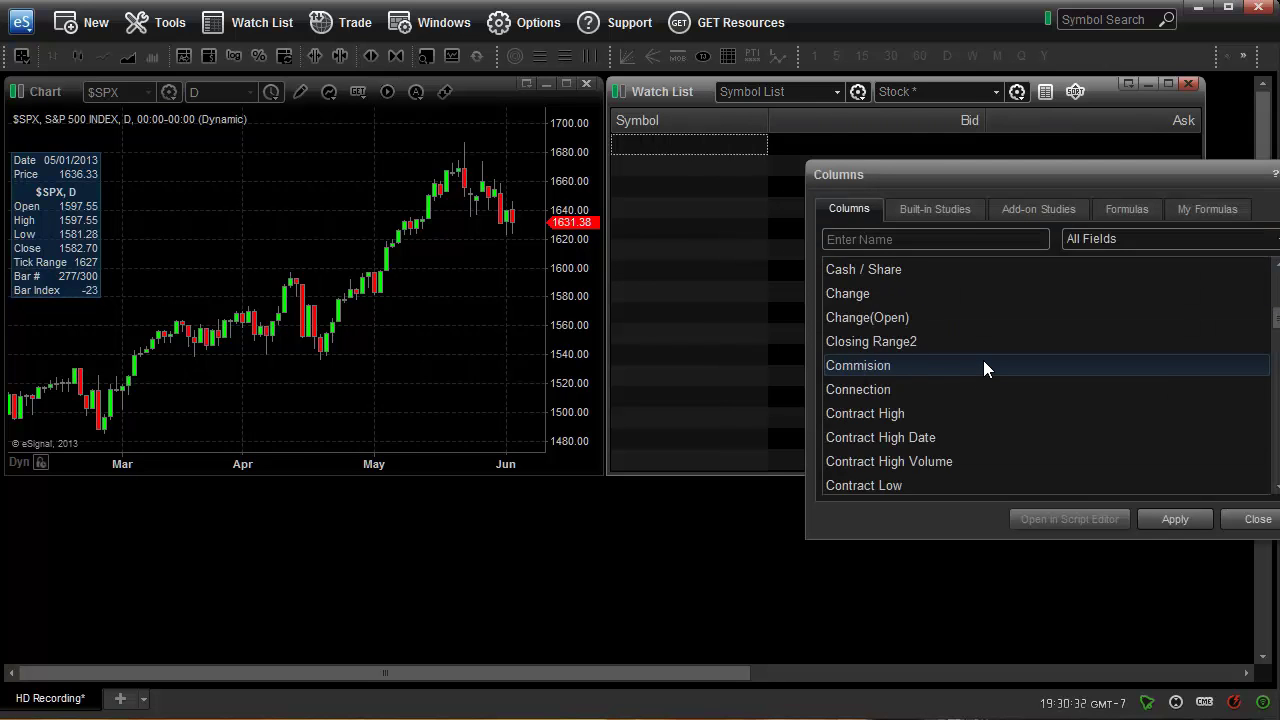
pyautogui.scroll(-10, 983, 360)
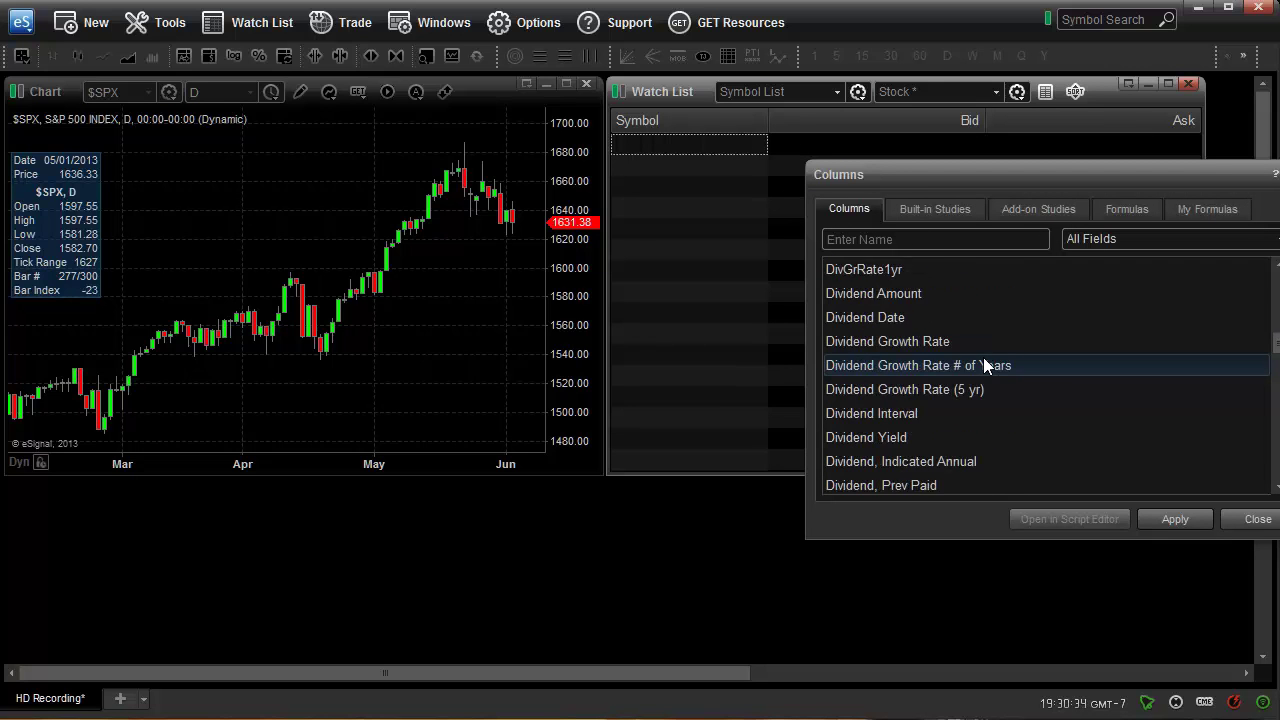
pyautogui.scroll(-12, 983, 357)
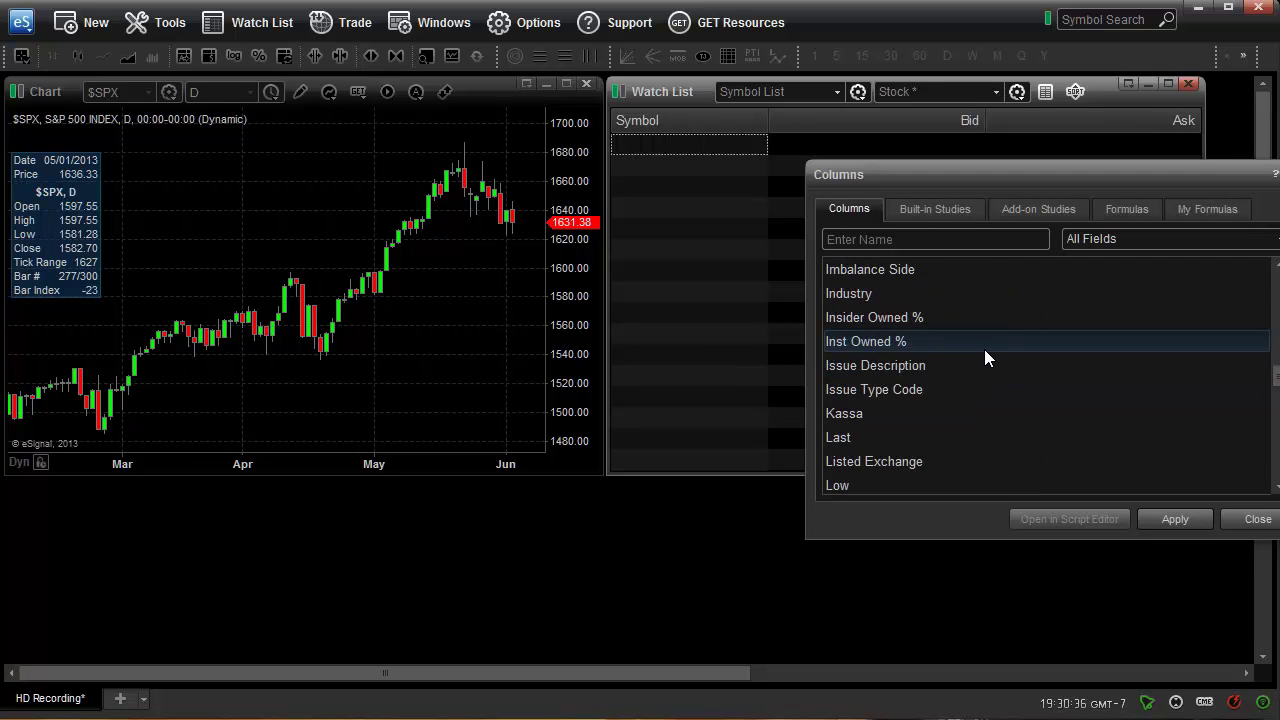
pyautogui.click(926, 366)
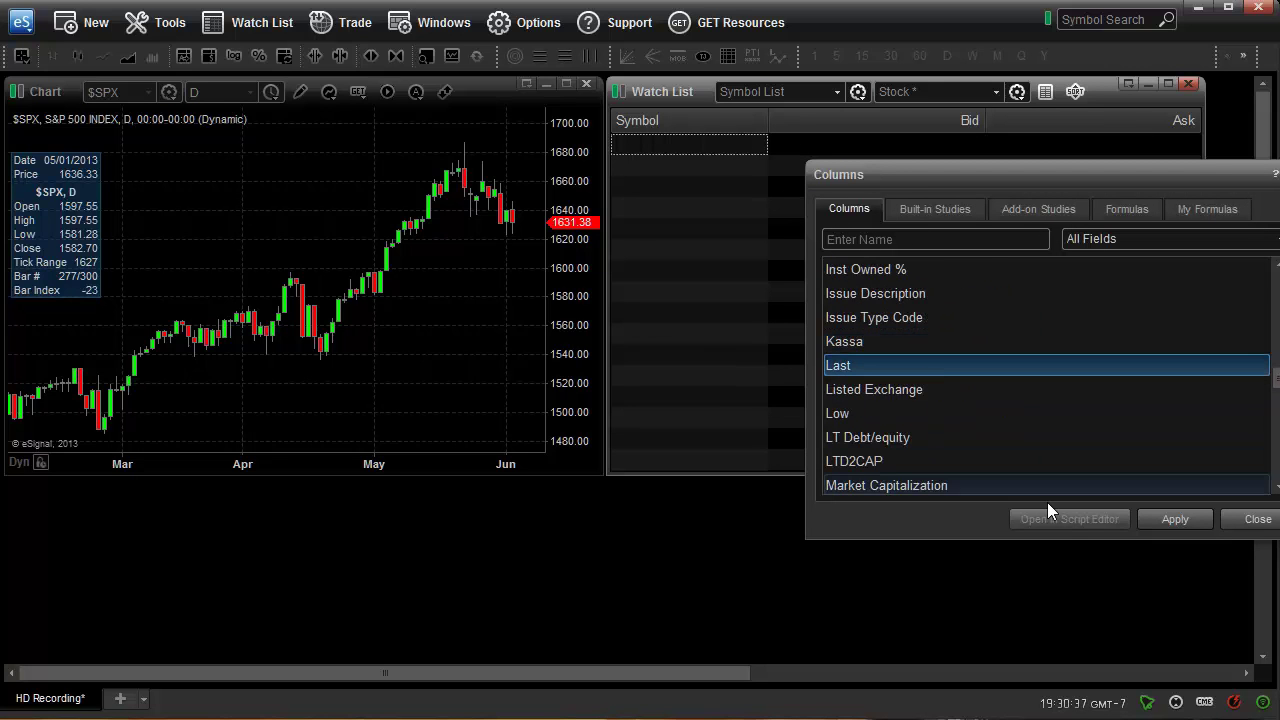
pyautogui.click(1178, 521)
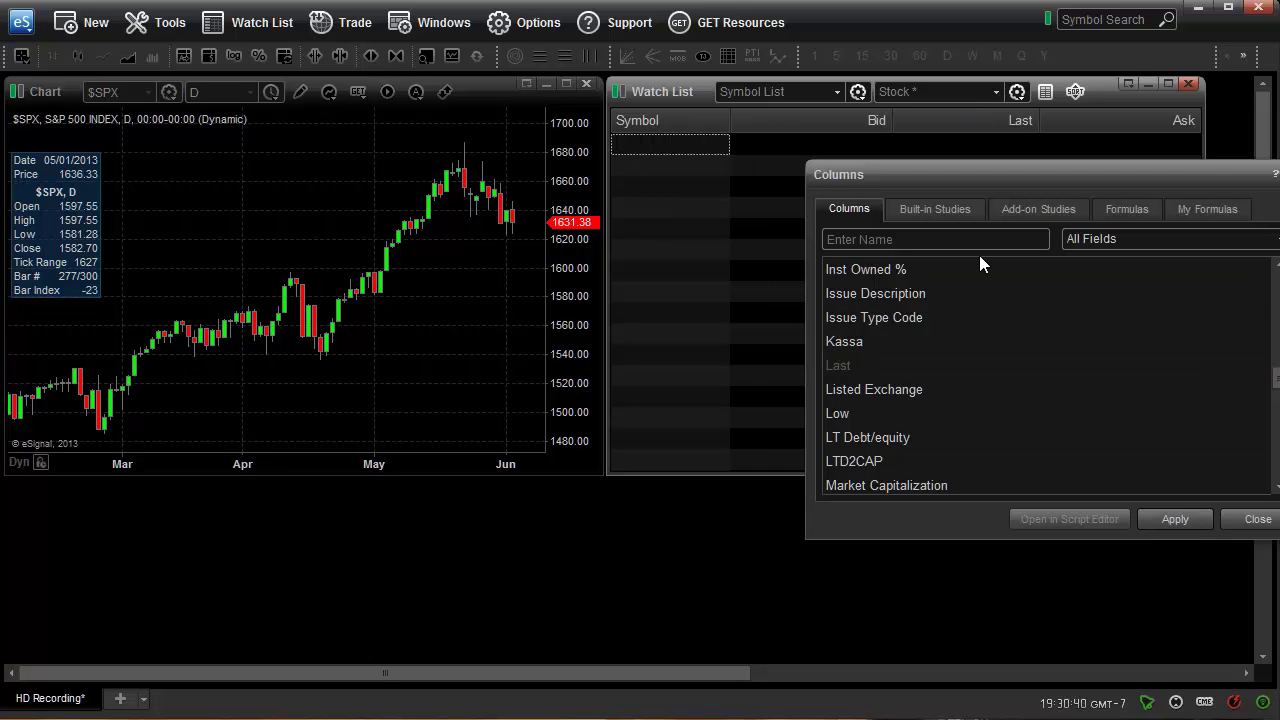
# Add the Volume (Total) column and close the column chooser.
pyautogui.scroll(-12, 975, 372)
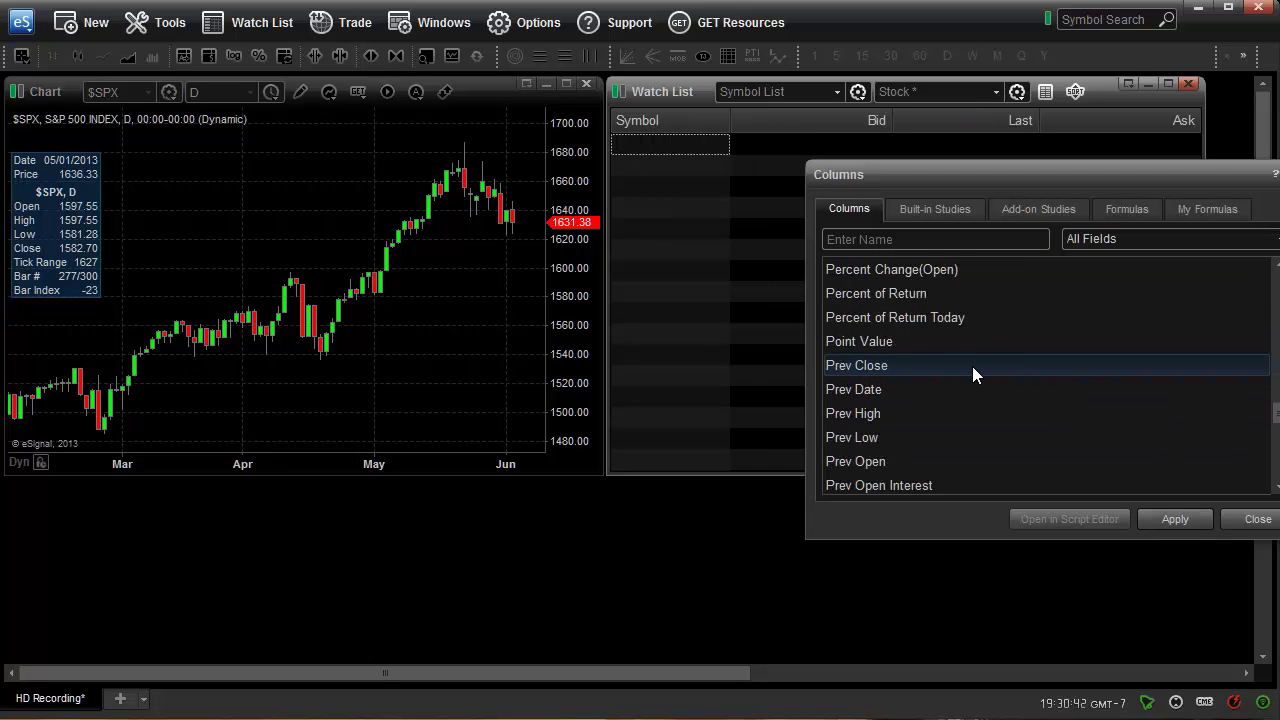
pyautogui.scroll(-15, 972, 366)
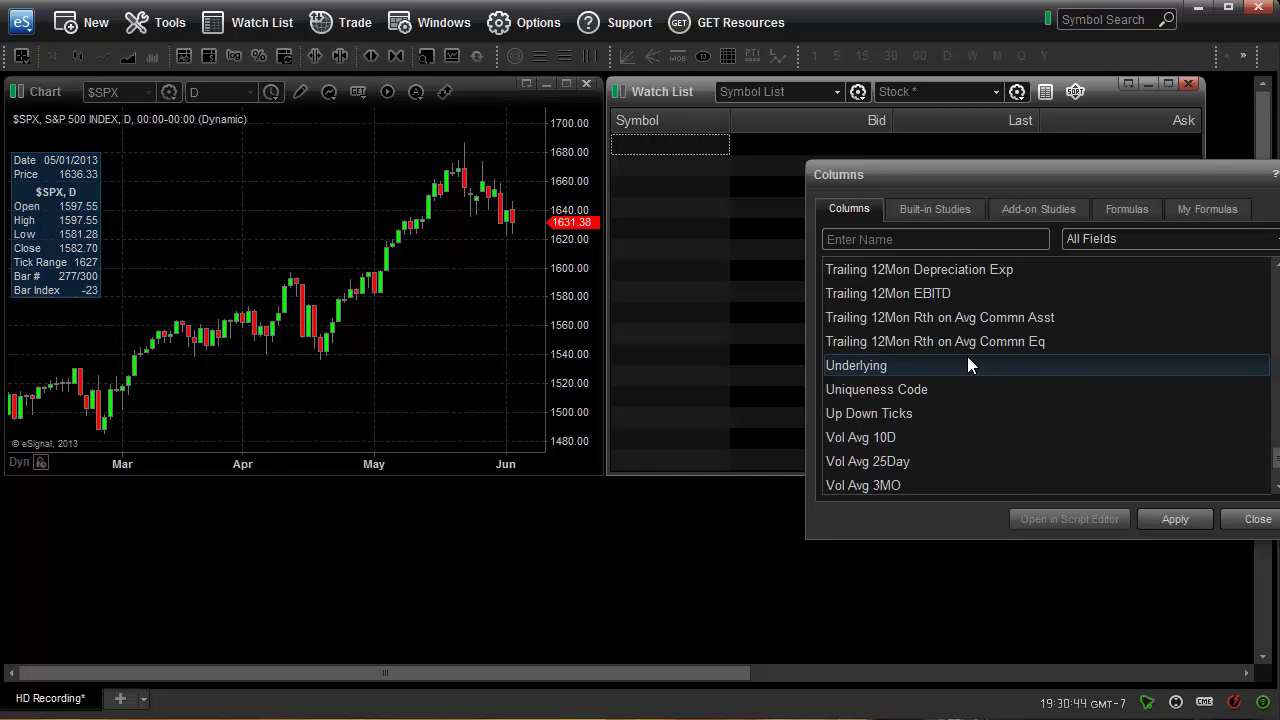
pyautogui.scroll(-3, 958, 385)
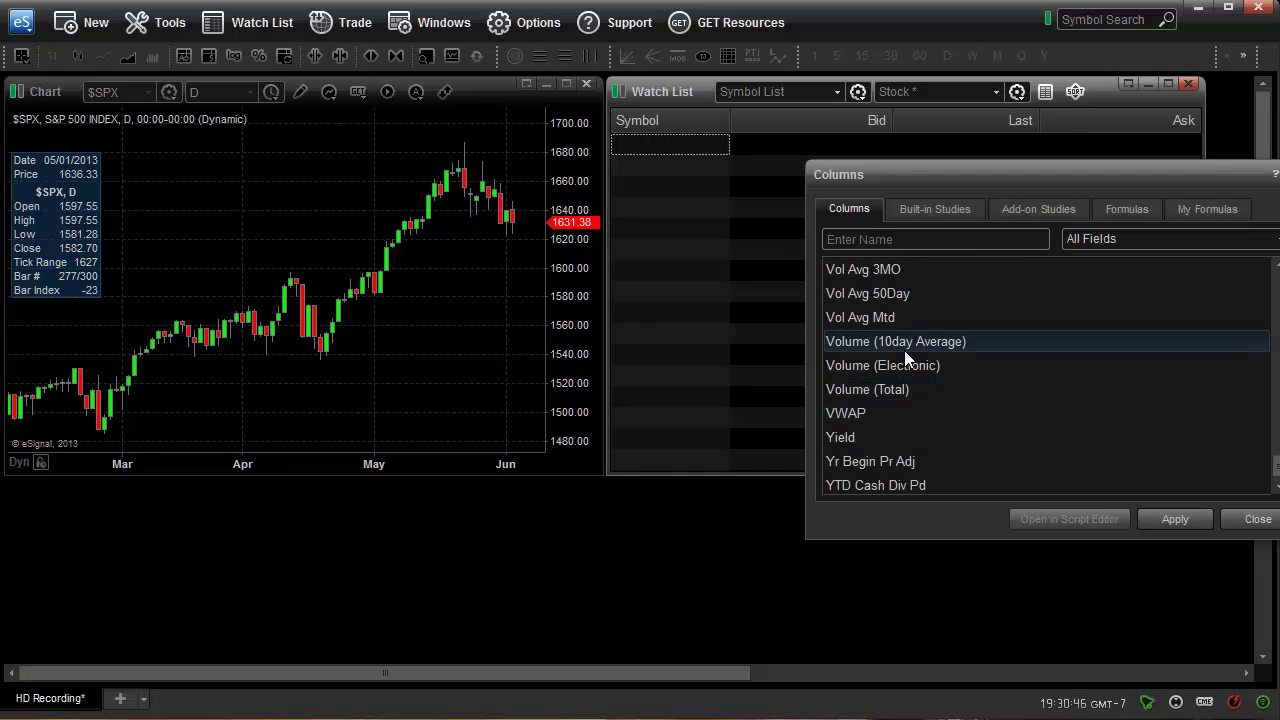
pyautogui.click(893, 389)
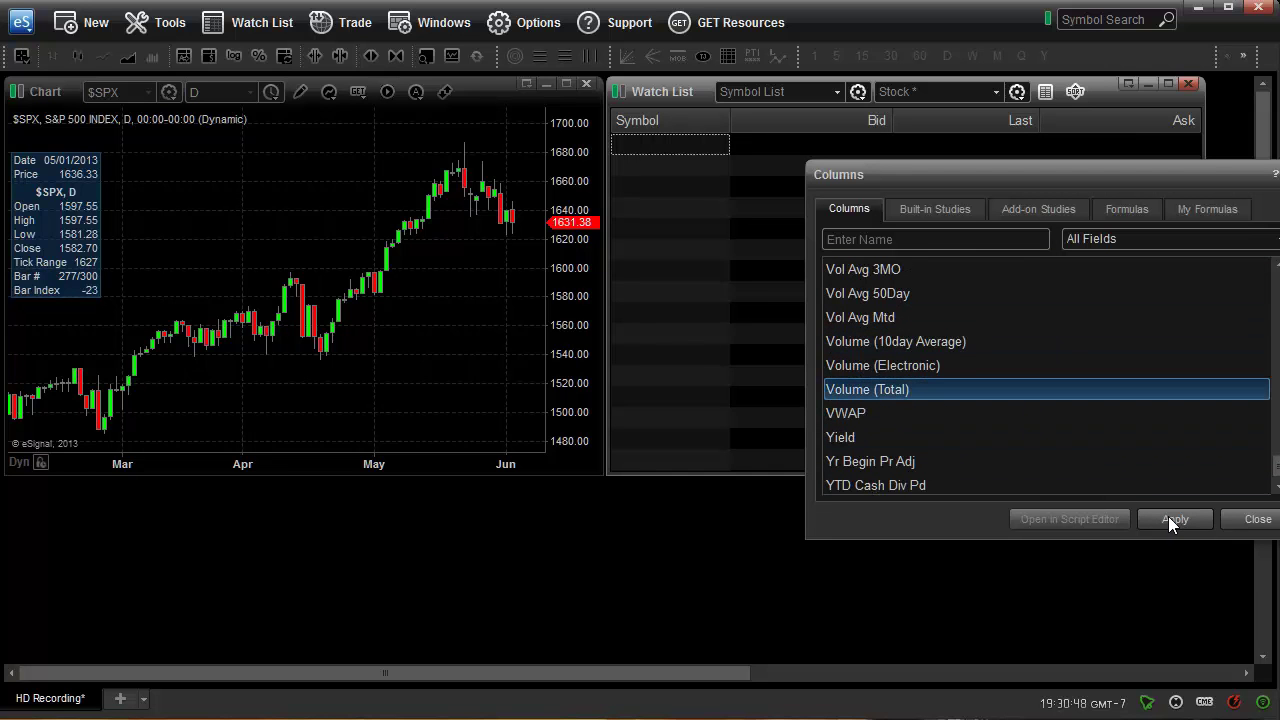
pyautogui.click(1170, 518)
pyautogui.click(1258, 519)
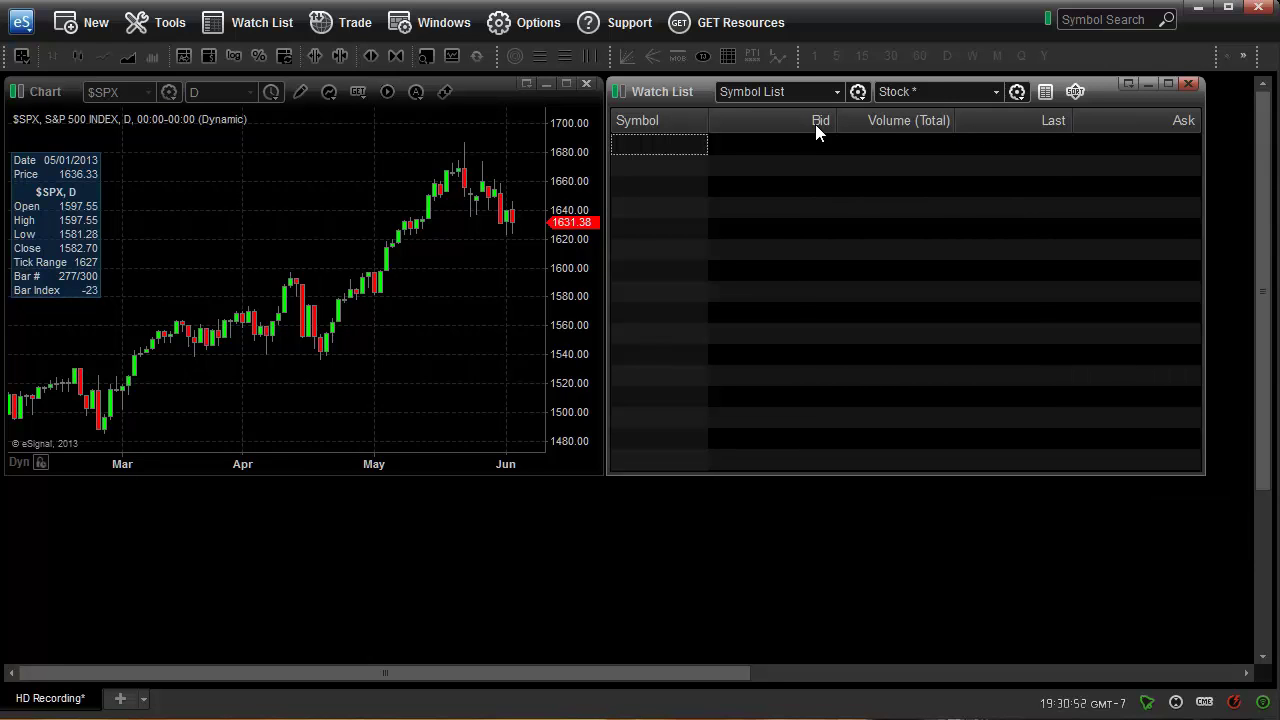
# Move Last next to Symbol and Volume (Total) after Last, giving Symbol, Last, Volume (Total), Bid, Ask.
pyautogui.moveTo(1007, 120); pyautogui.dragTo(778, 143)
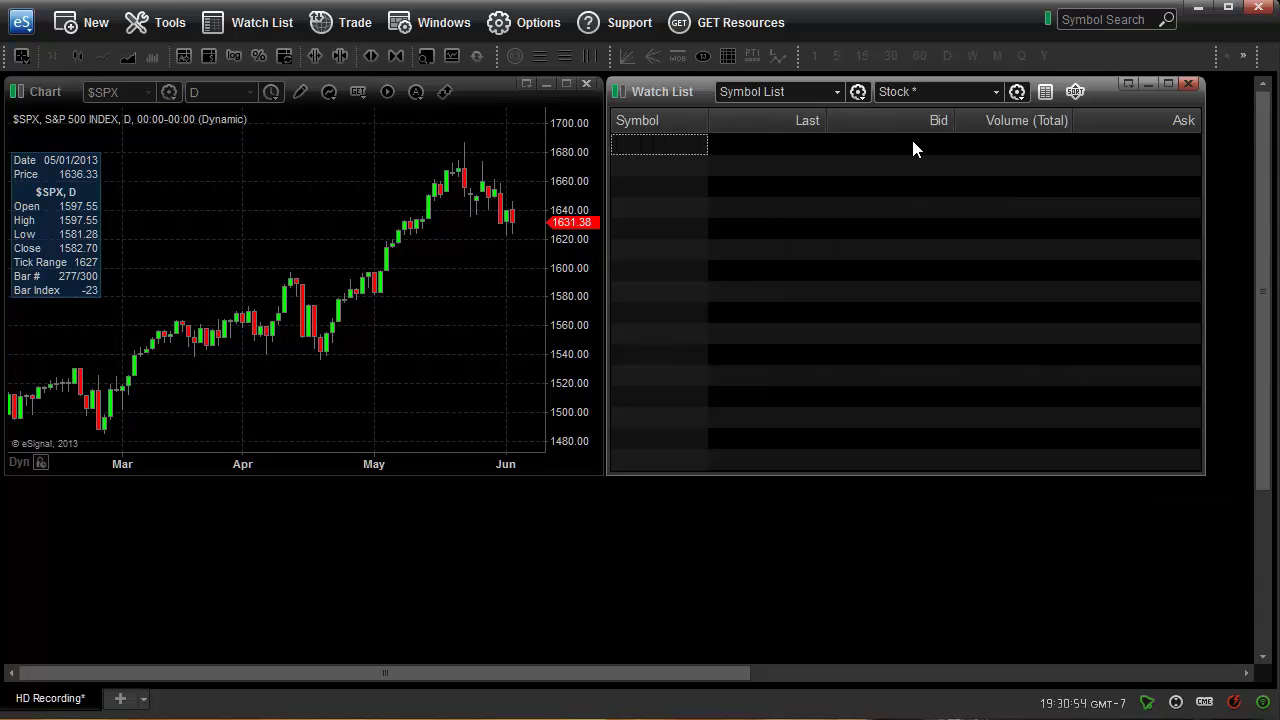
pyautogui.moveTo(1011, 121); pyautogui.dragTo(893, 121)
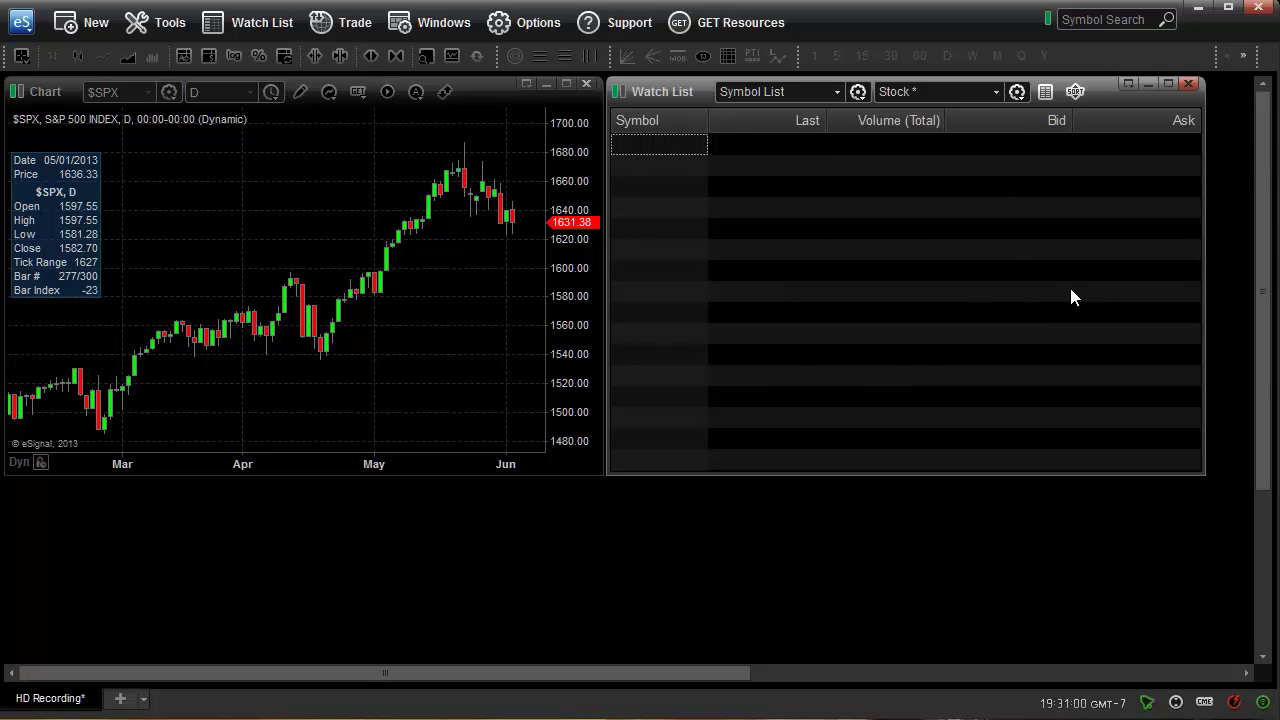
# Enter AAPL and GOOG as watch list symbols and select AAPL to chart it.
pyautogui.write('AAPL')
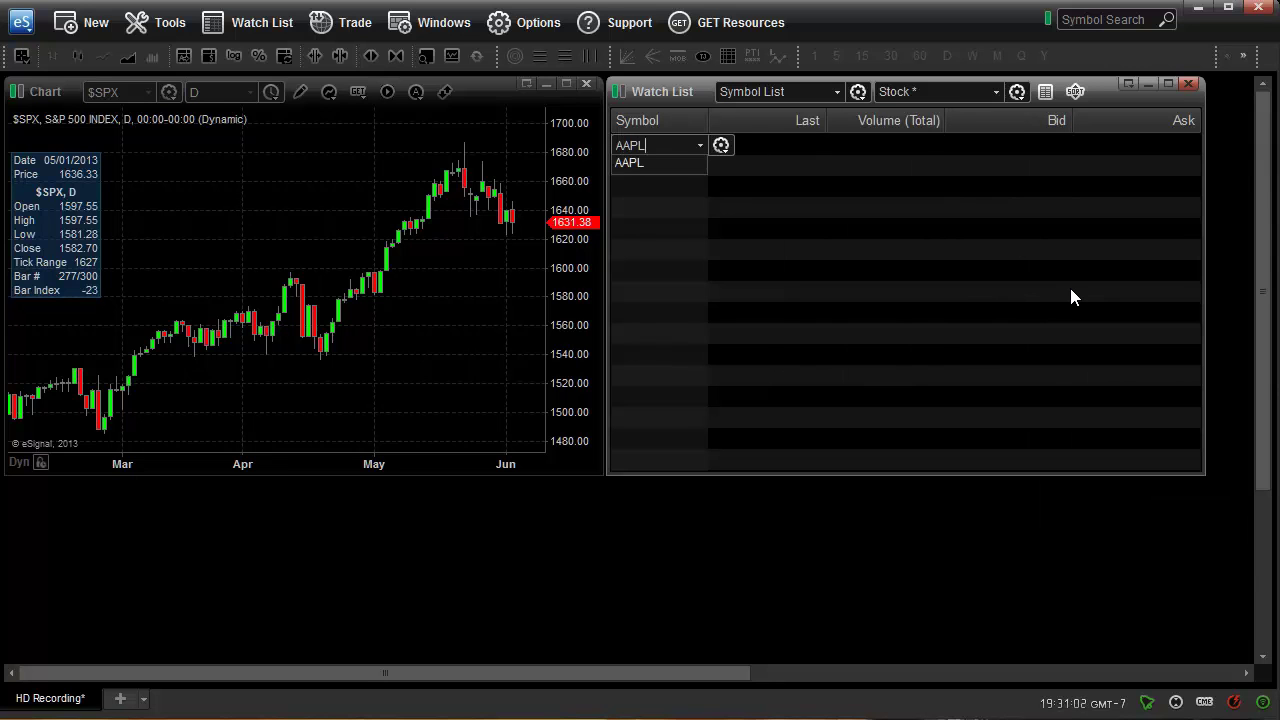
pyautogui.press('Return')
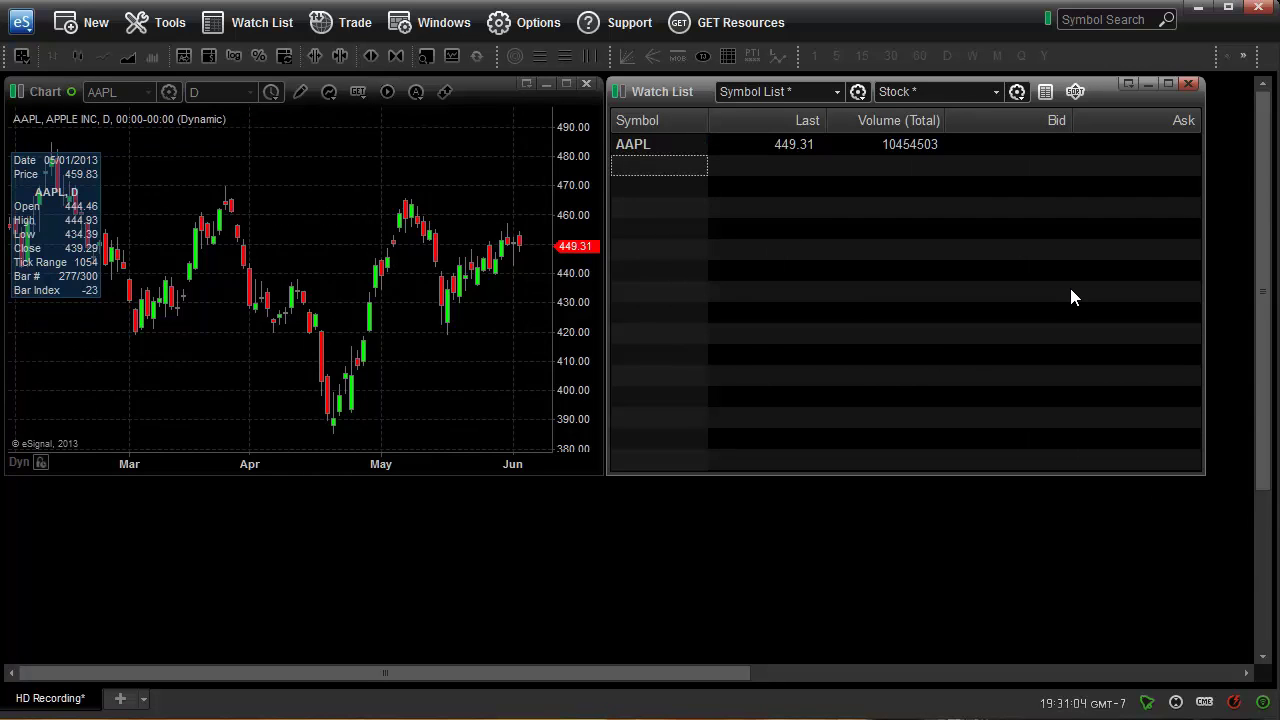
pyautogui.write('GOOG')
pyautogui.press('Return')
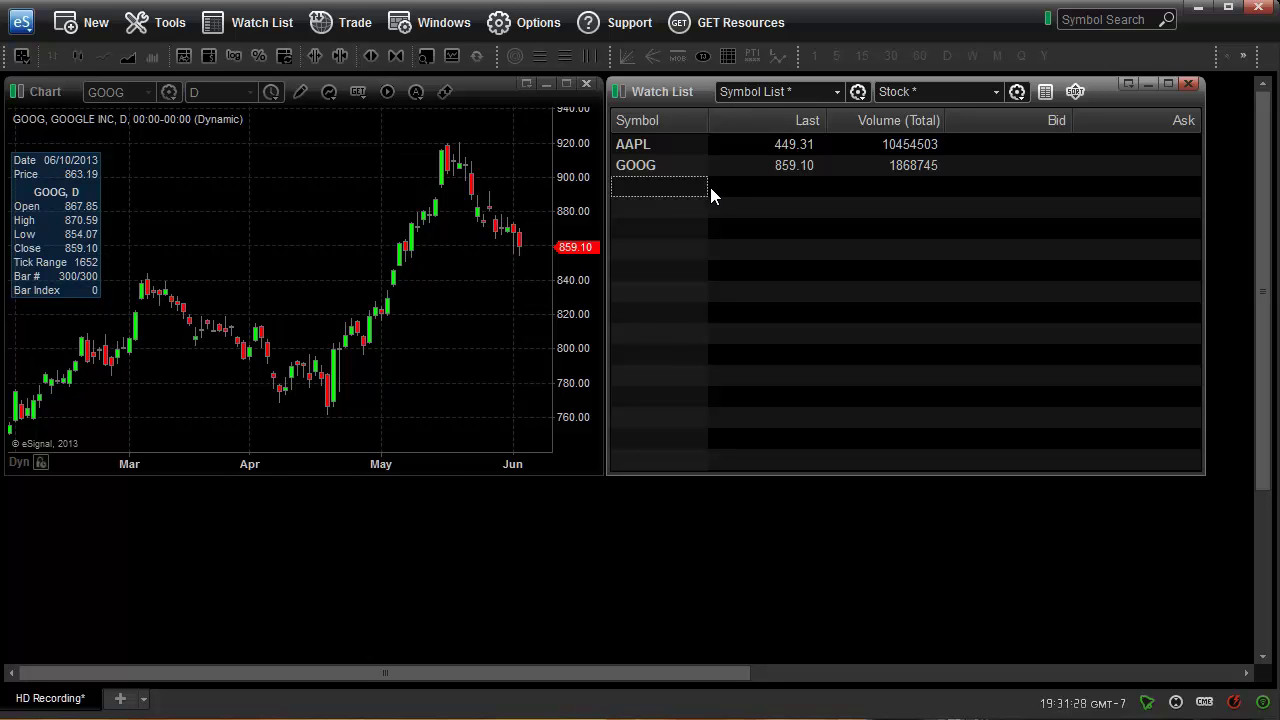
pyautogui.click(651, 143)
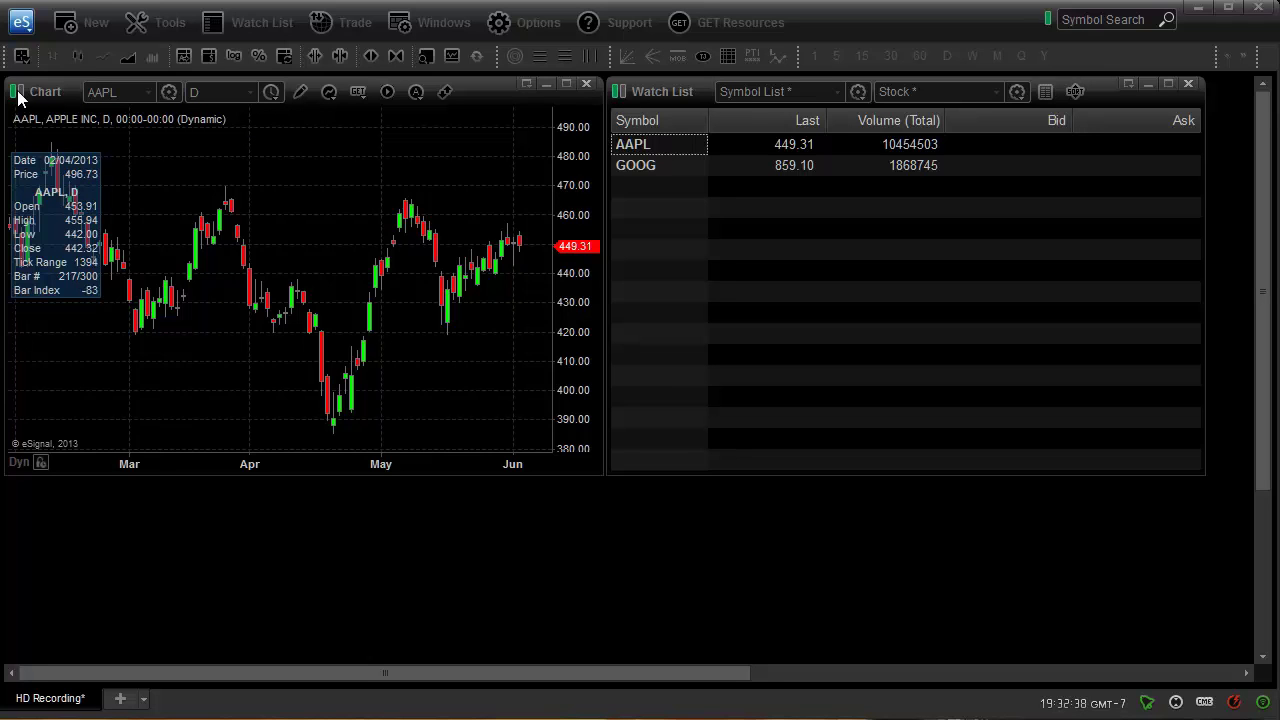
# Put the watch list and the chart in the Dark Blue link group, testing with GOOG and AAPL.
pyautogui.click(620, 97)
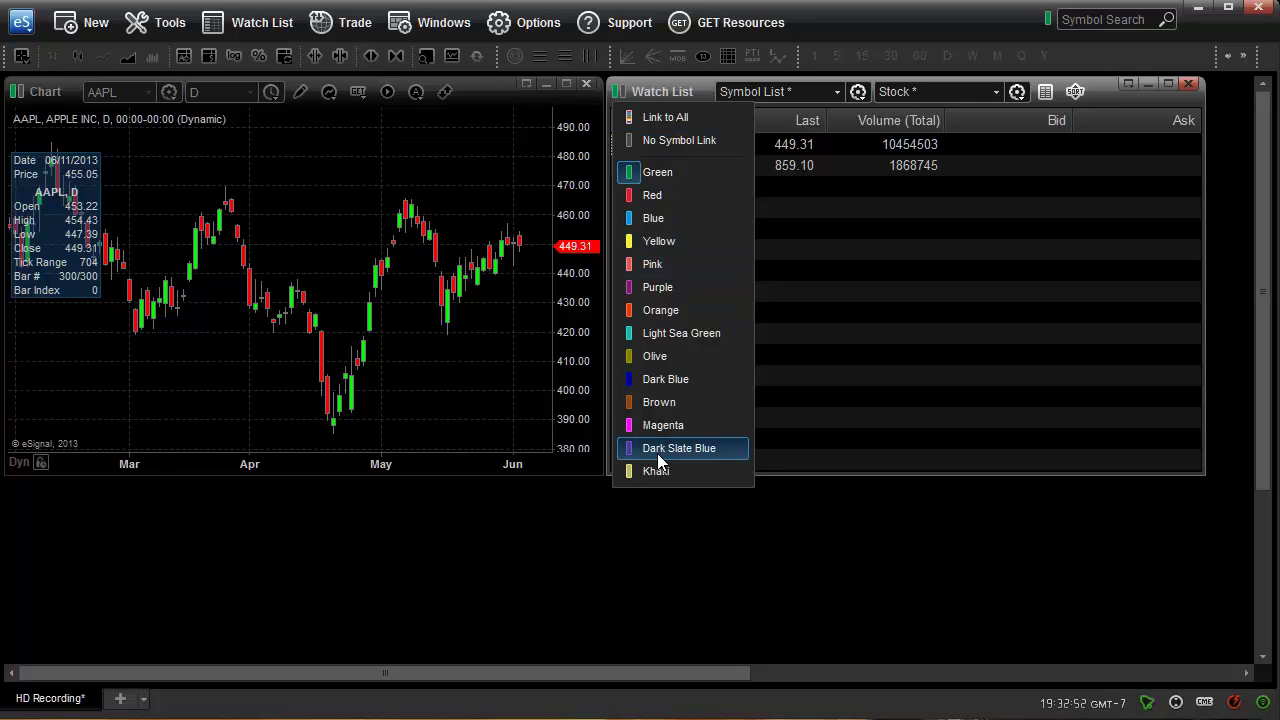
pyautogui.click(670, 379)
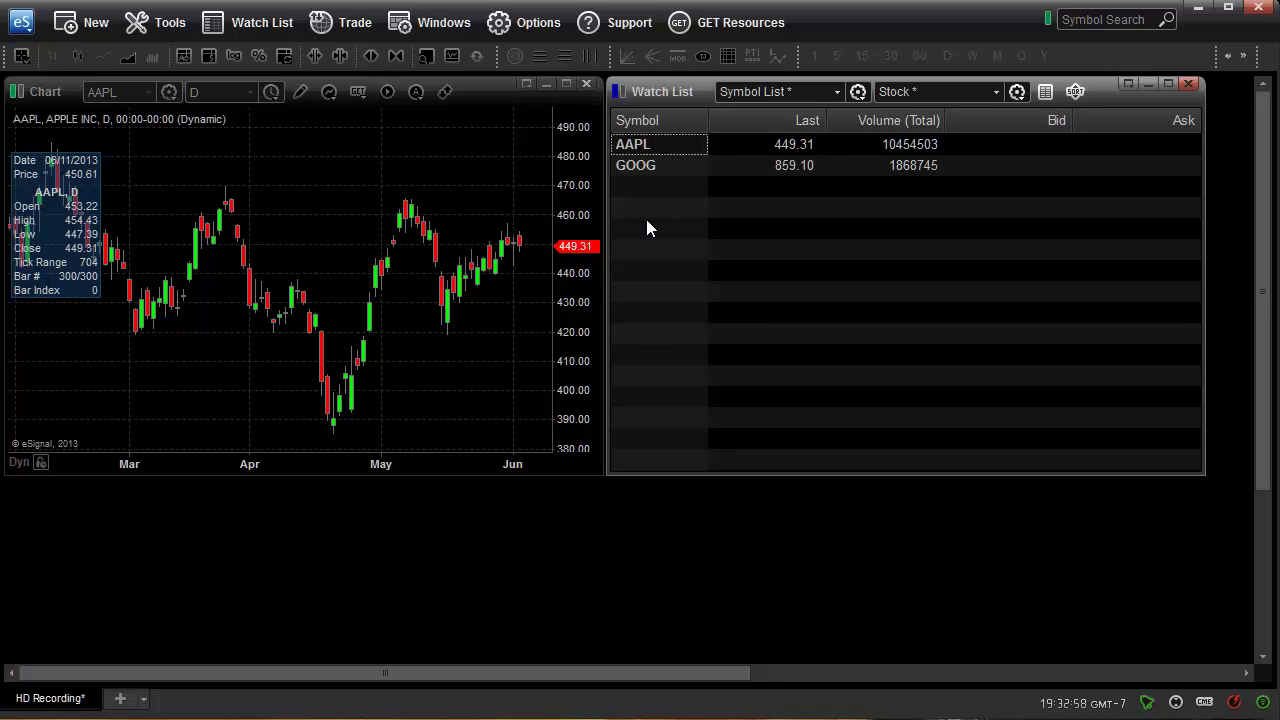
pyautogui.click(649, 164)
pyautogui.click(659, 143)
pyautogui.click(660, 166)
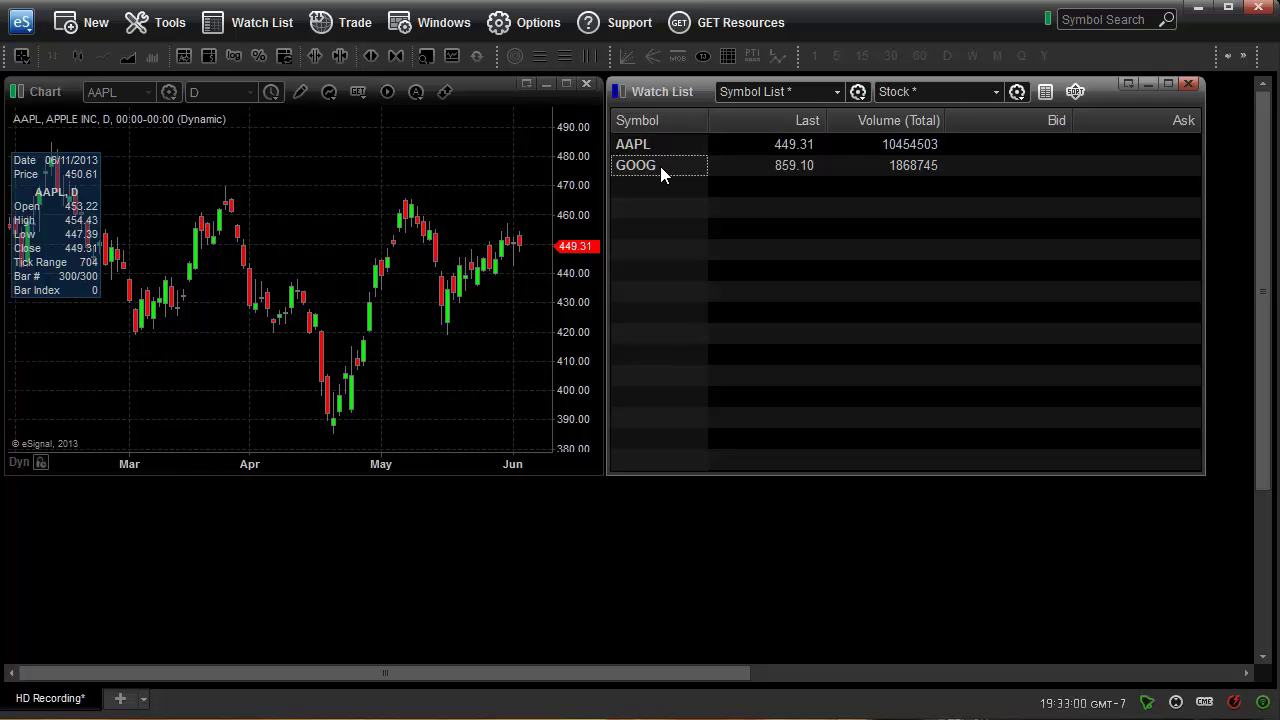
pyautogui.click(18, 94)
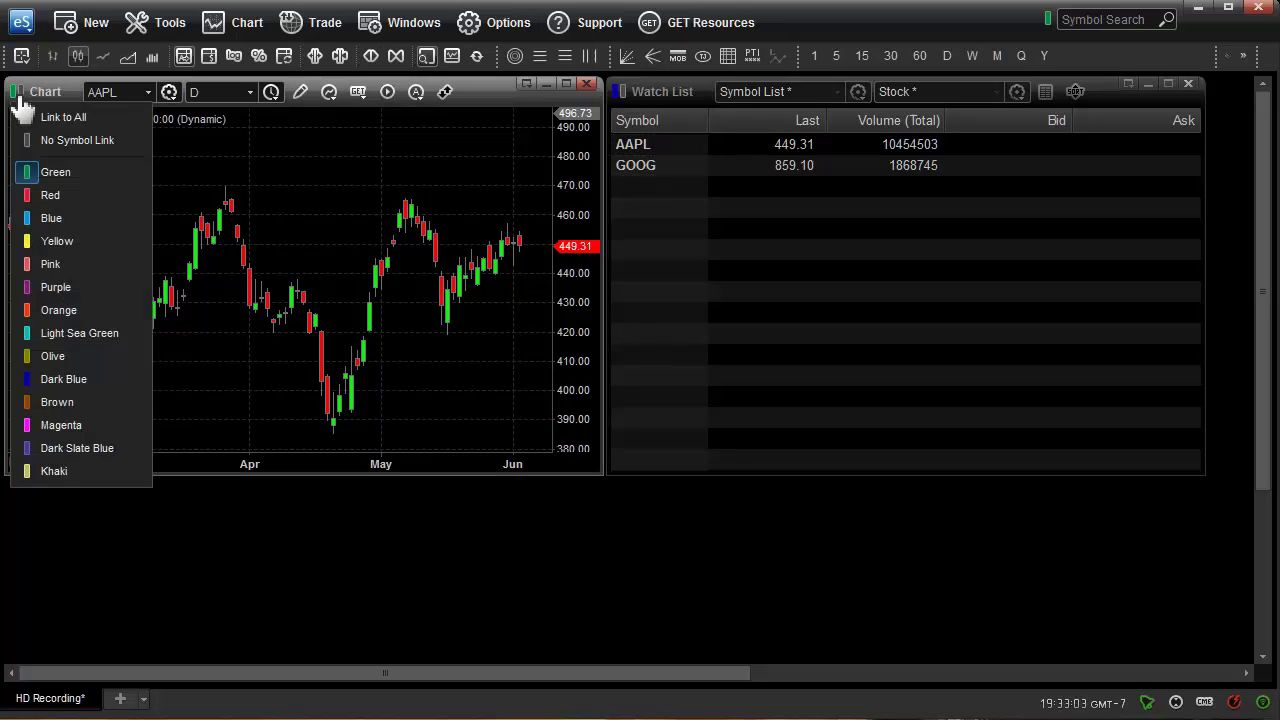
pyautogui.click(45, 370)
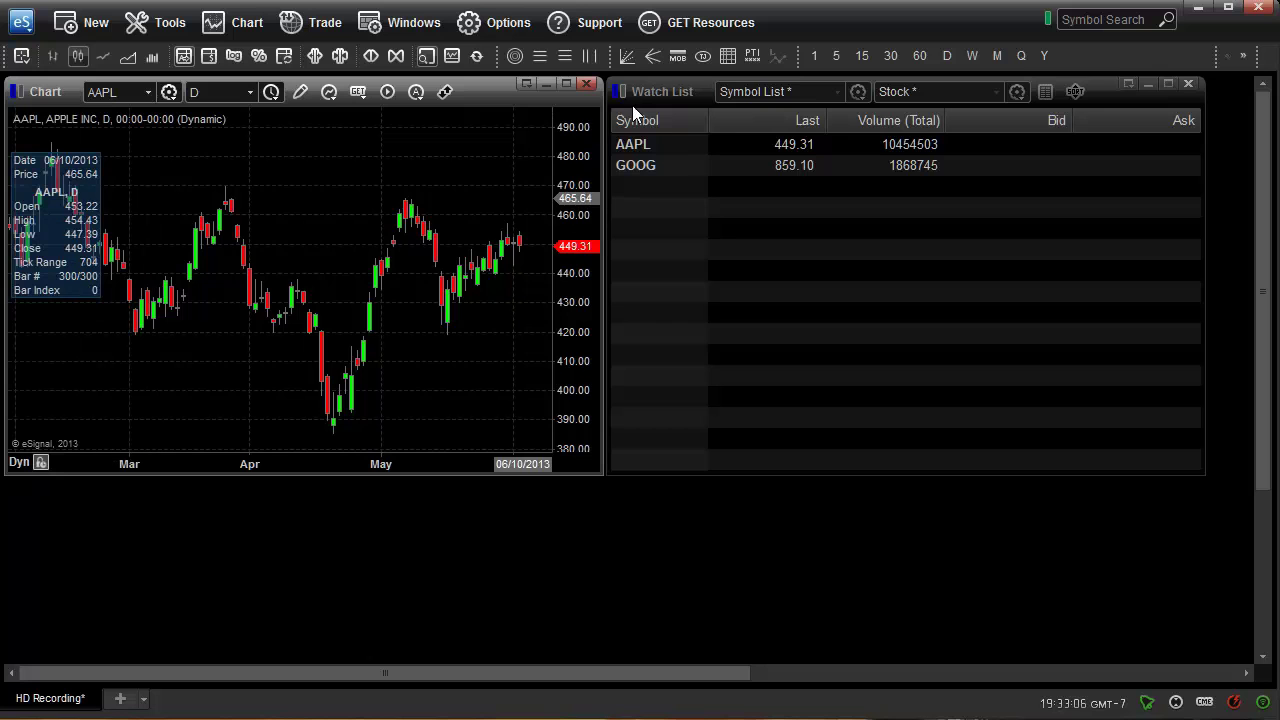
# After previewing GOOG and AAPL on the chart, add NFLX, AMZN and ES M3 to the watch list.
pyautogui.click(660, 171)
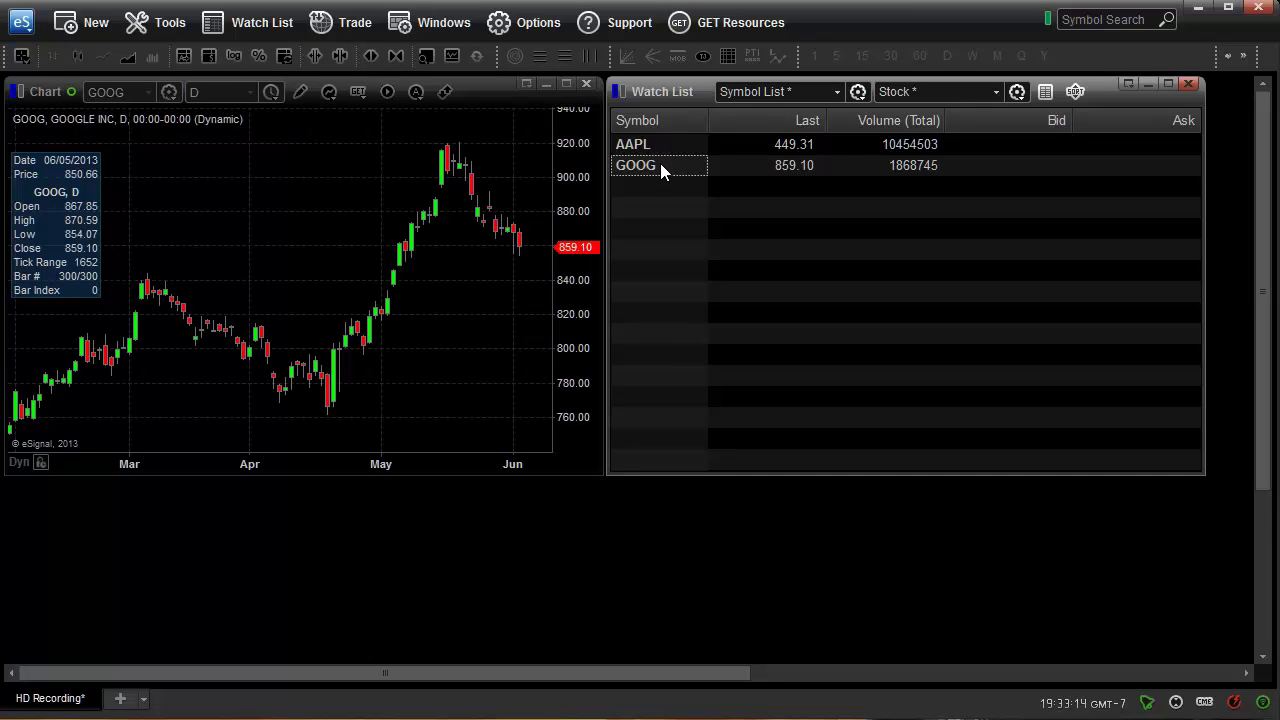
pyautogui.click(647, 140)
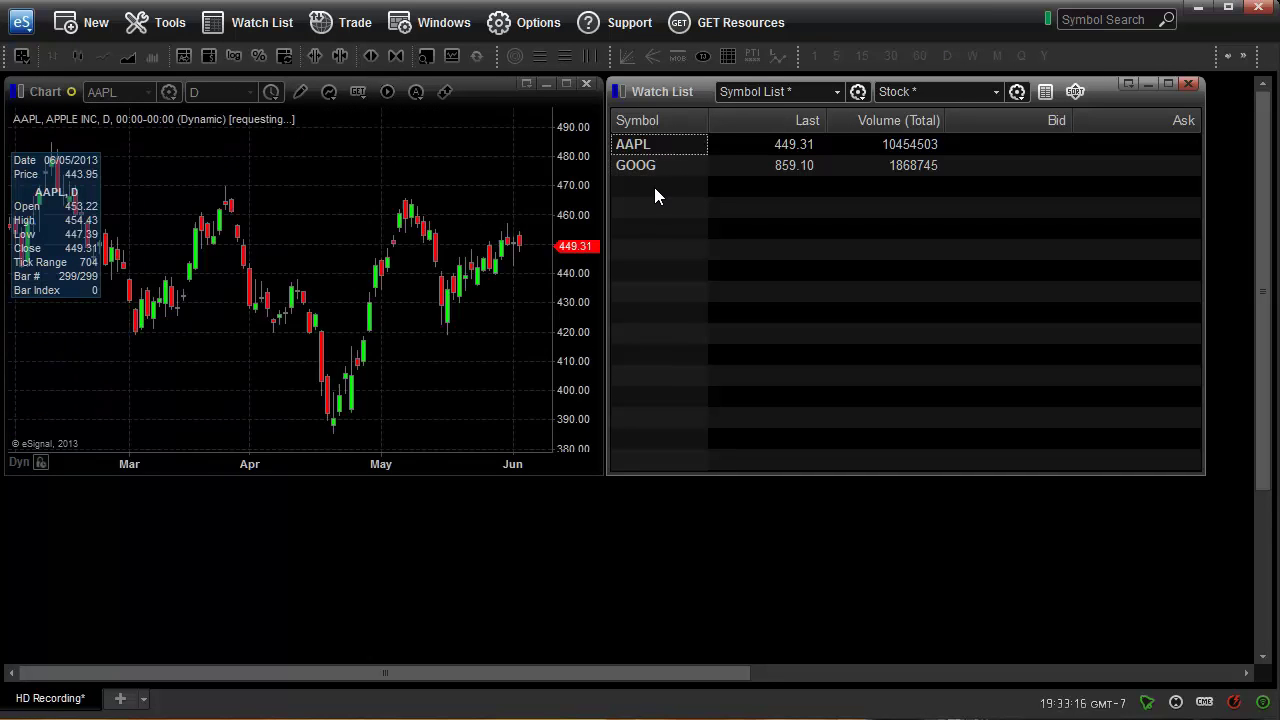
pyautogui.click(655, 188)
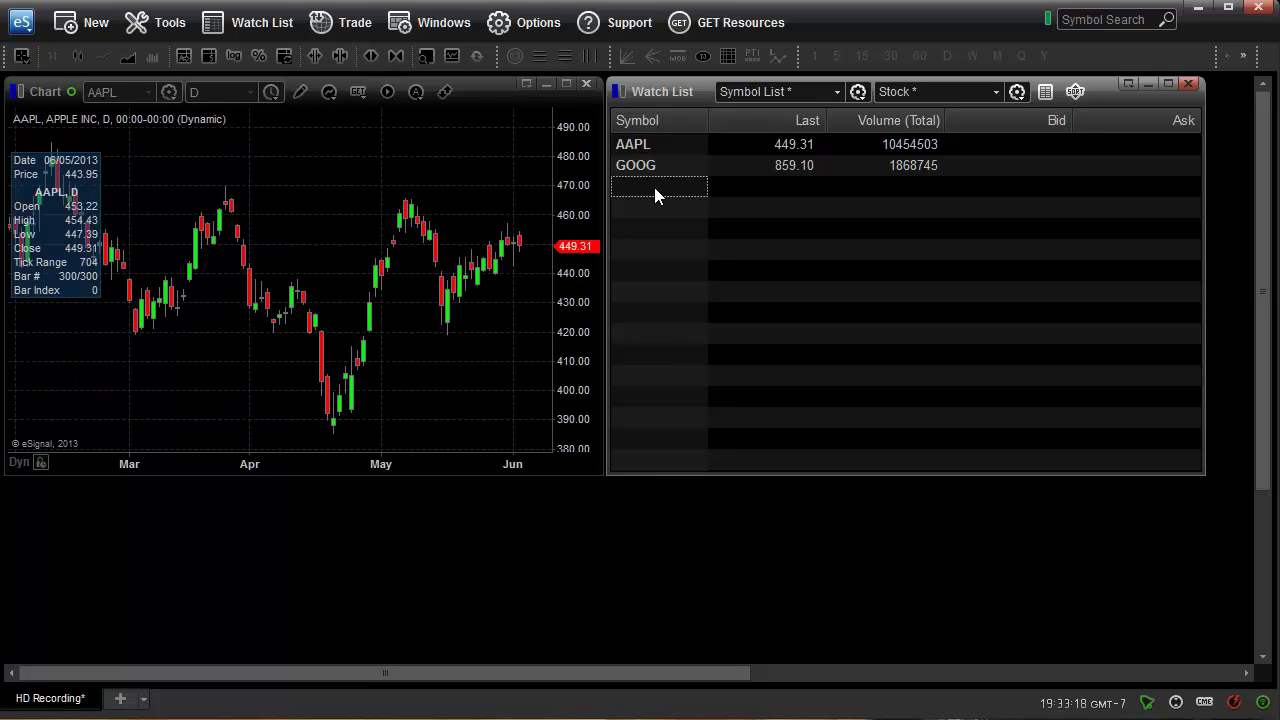
pyautogui.write('NFLX')
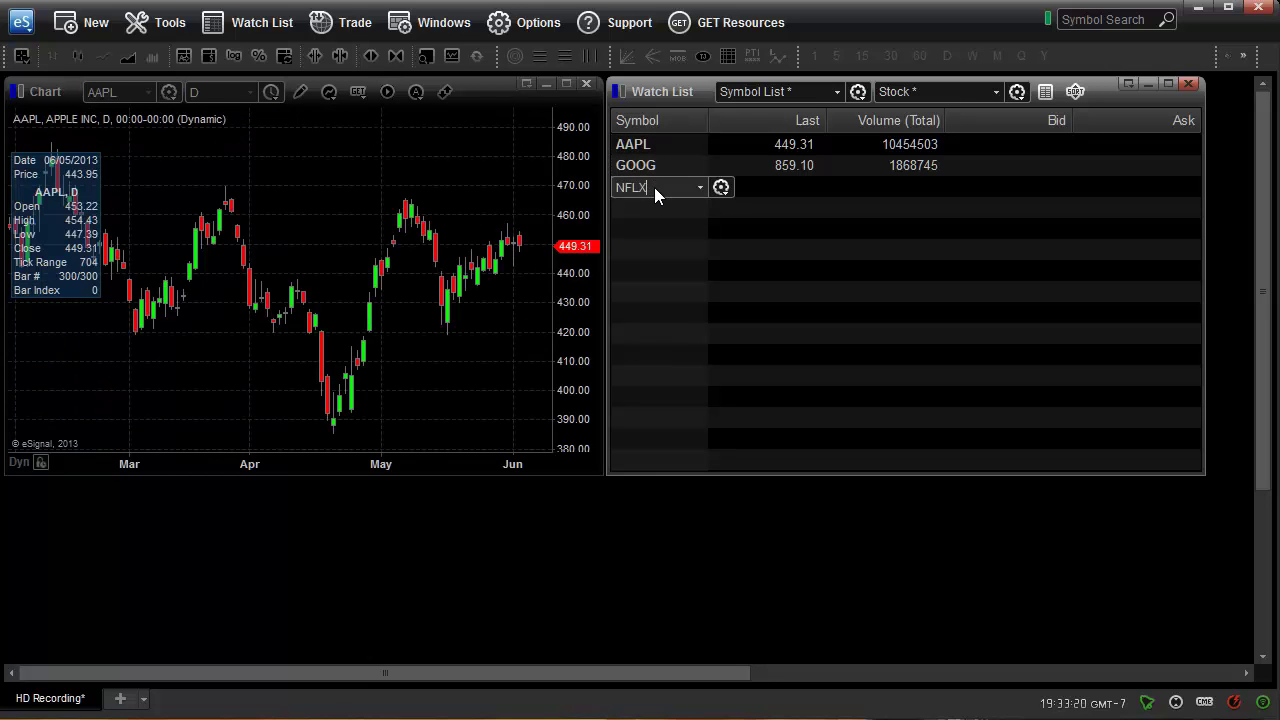
pyautogui.press('Return')
pyautogui.write('AMZN')
pyautogui.press('Return')
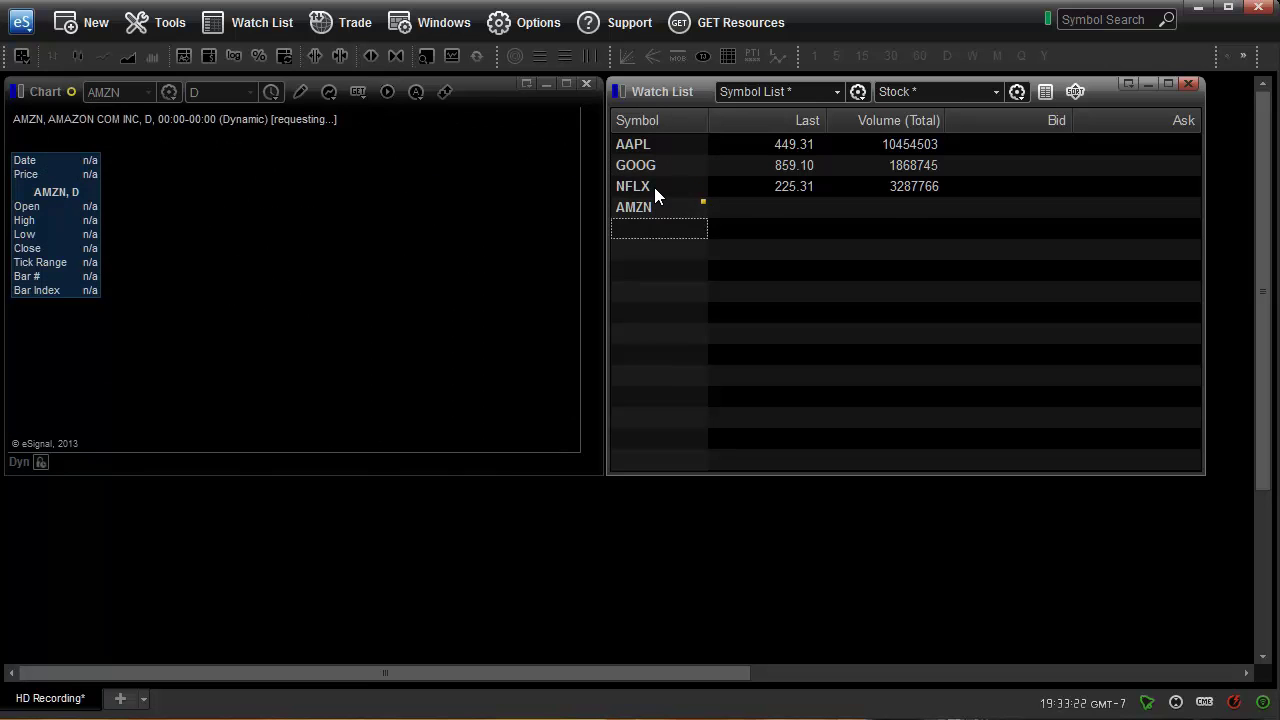
pyautogui.write('ES M3')
pyautogui.press('Return')
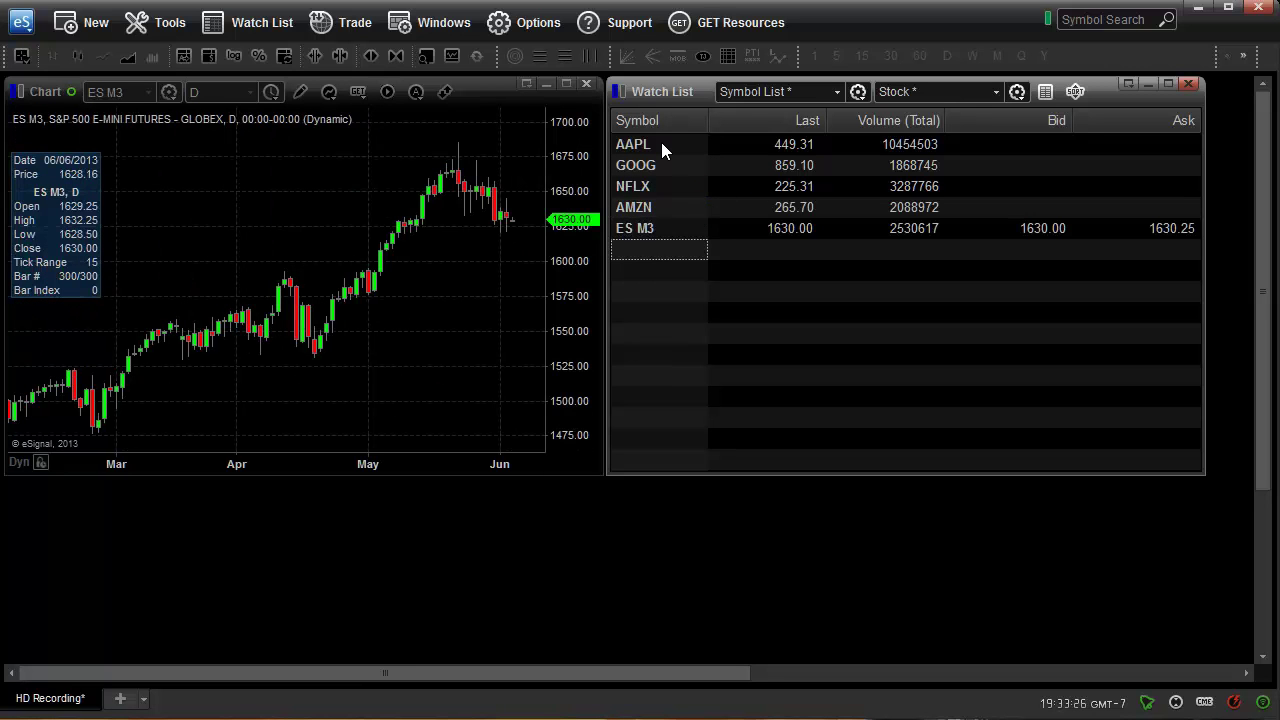
# Switch the linked chart to GOOG daily candles and show its interval choices.
pyautogui.click(661, 144)
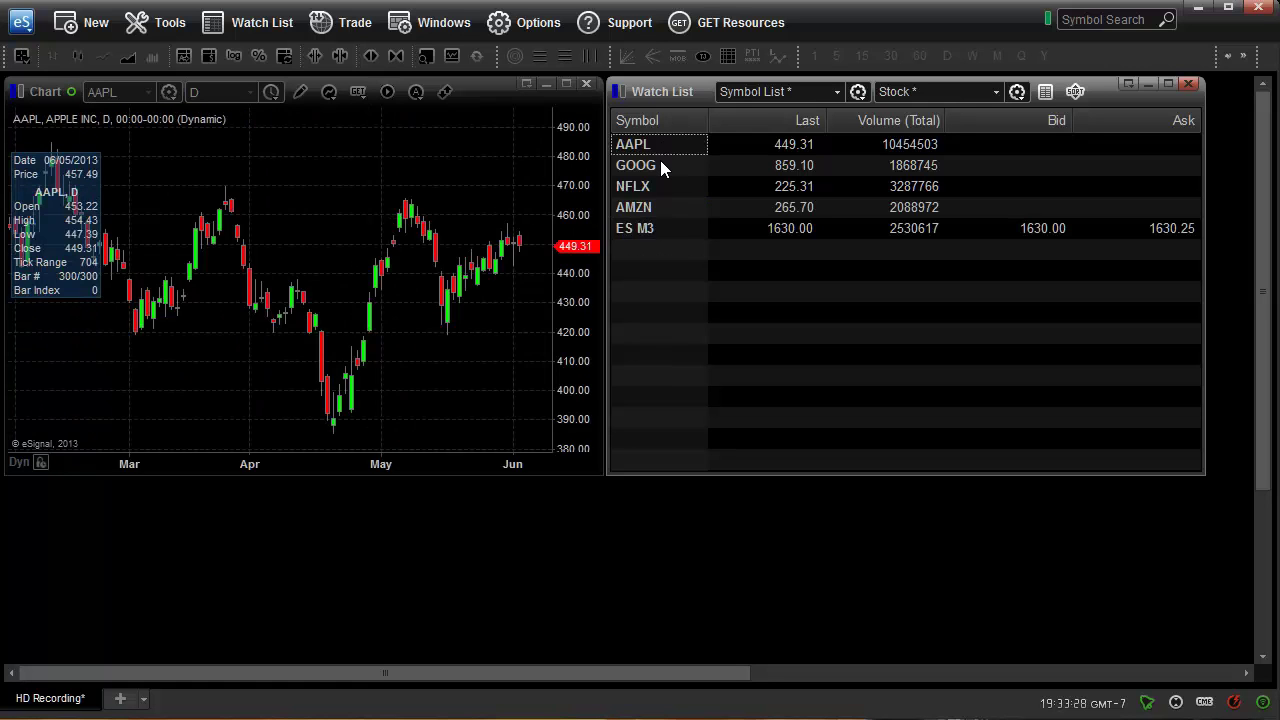
pyautogui.click(661, 164)
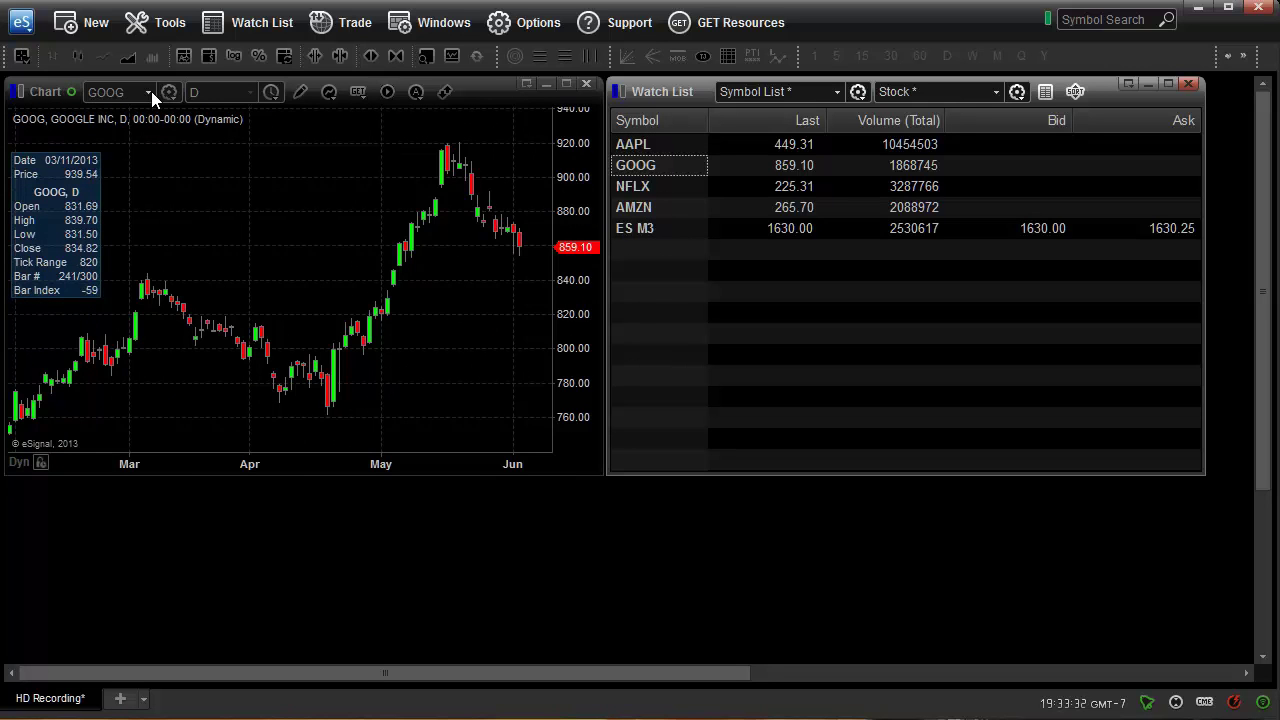
pyautogui.click(251, 92)
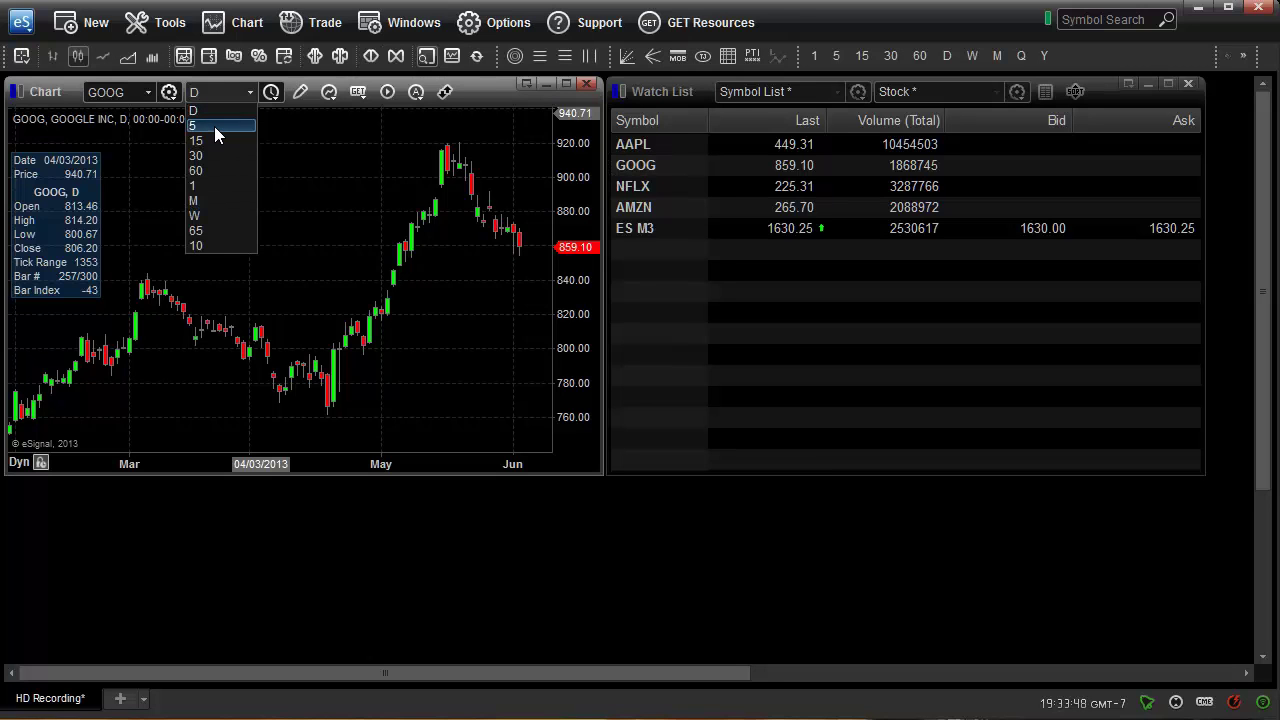
# Change the chart to 5-minute bars, then to monthly bars.
pyautogui.click(216, 126)
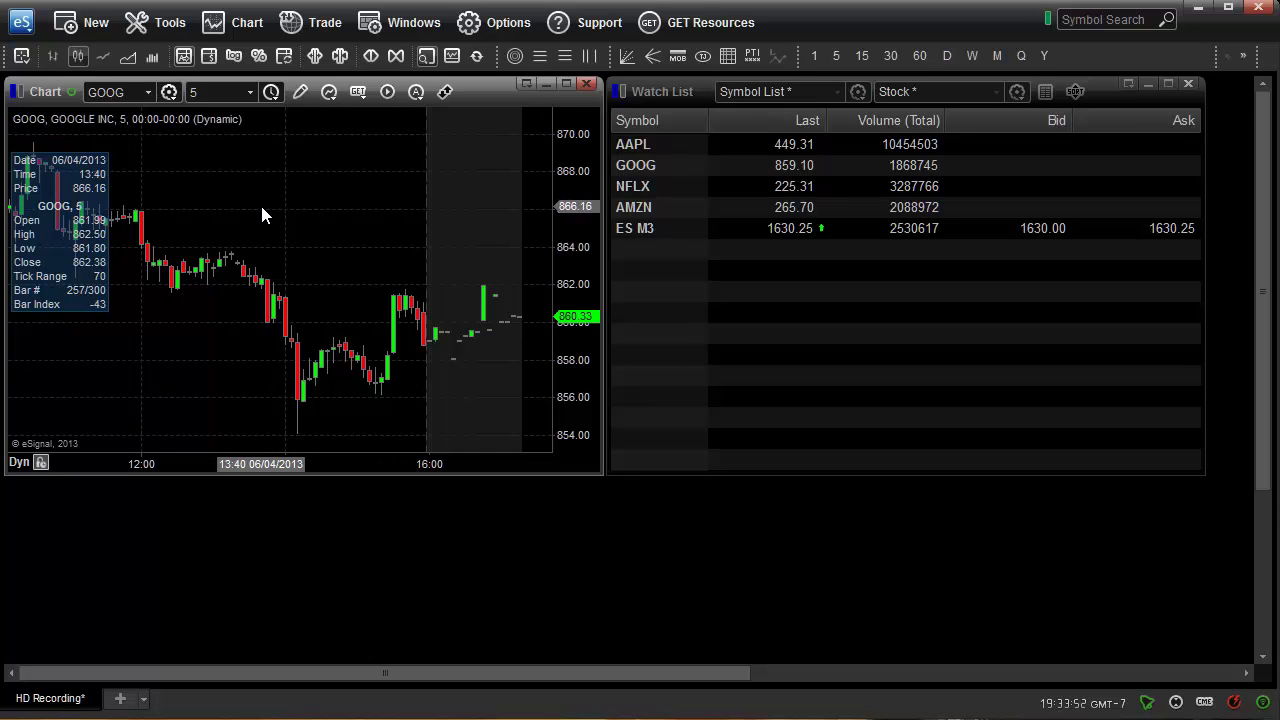
pyautogui.click(250, 91)
pyautogui.click(203, 199)
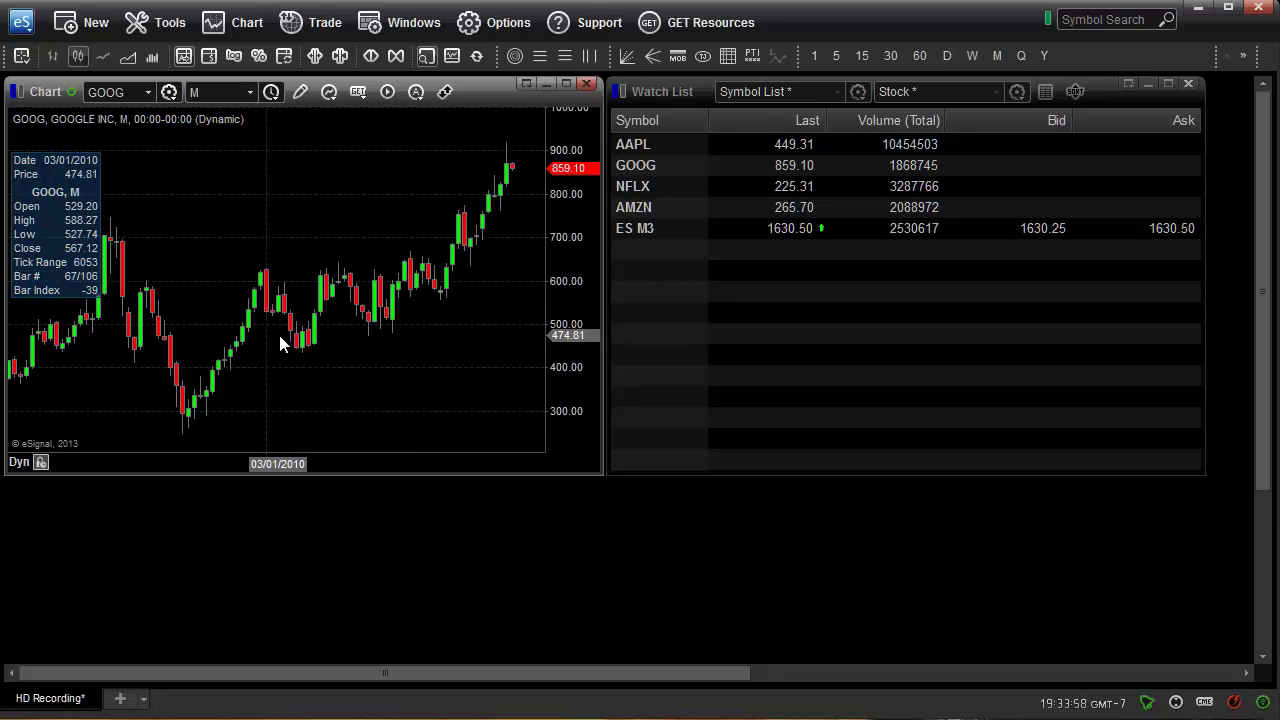
# Show AAPL, then NFLX, on the chart and set it back to daily bars.
pyautogui.click(648, 143)
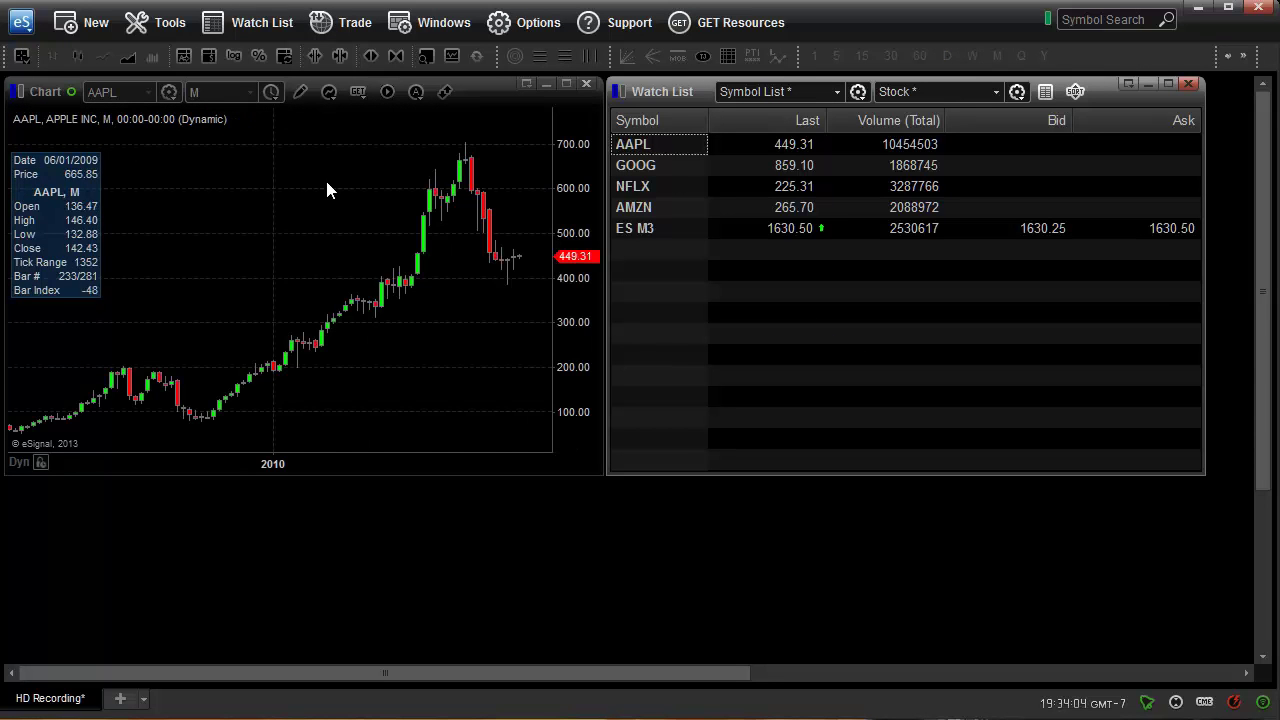
pyautogui.click(660, 186)
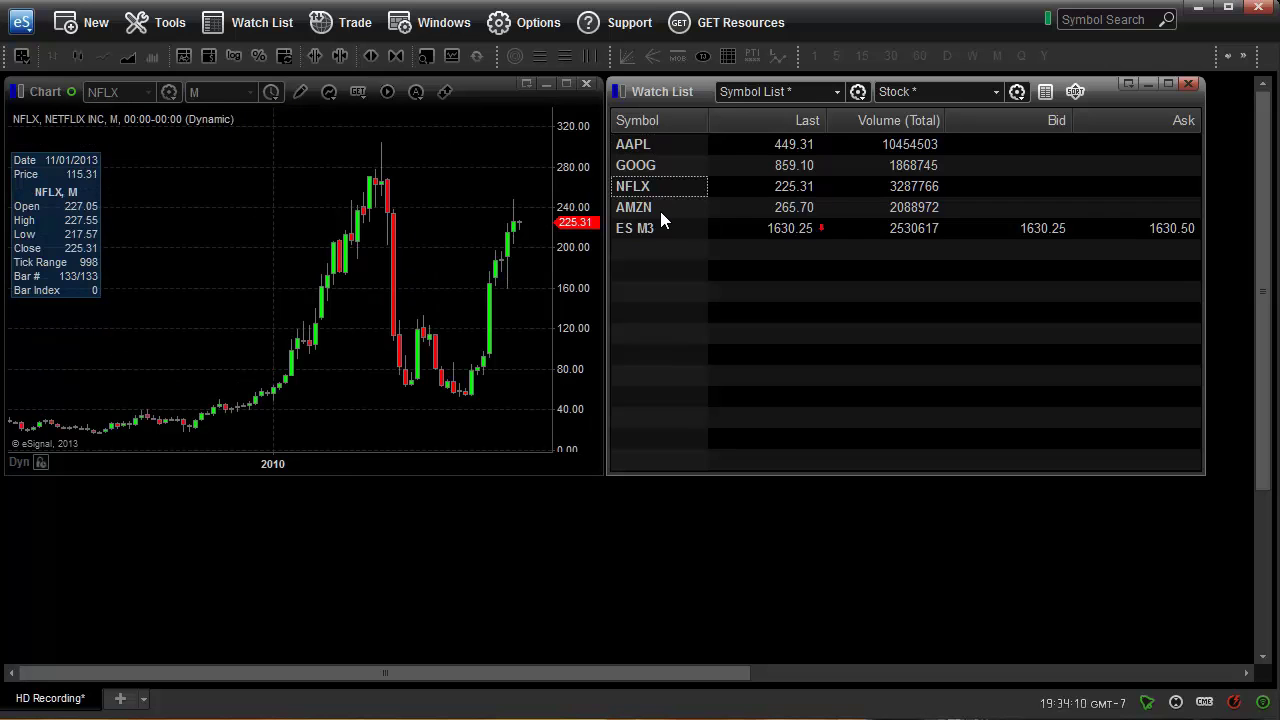
pyautogui.click(251, 95)
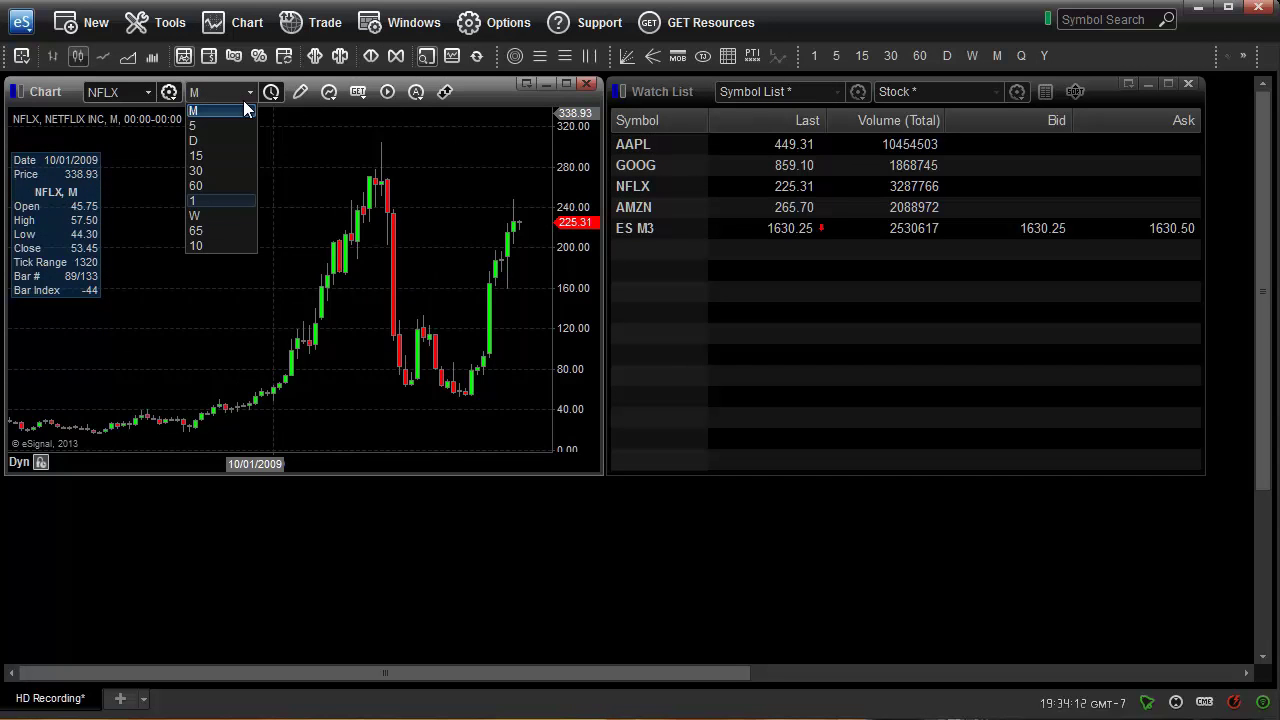
pyautogui.click(200, 132)
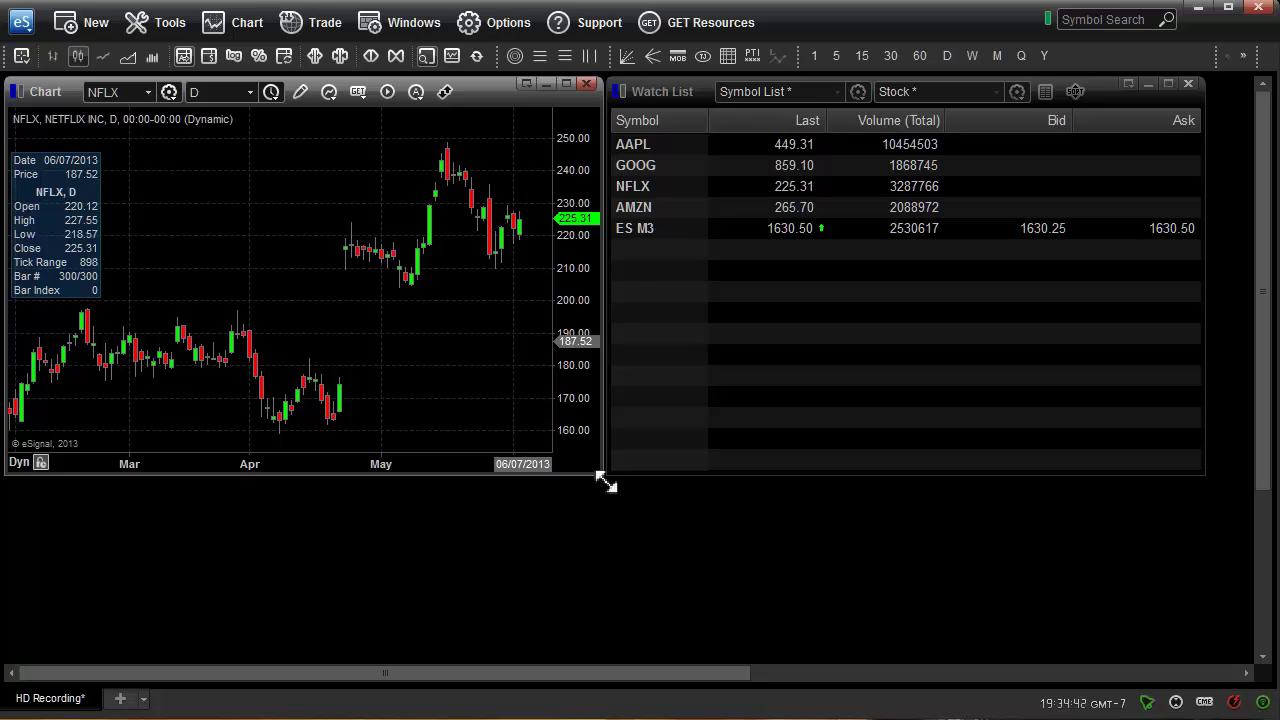
# Shrink the first chart and open a new NFLX chart window via New > Chart.
pyautogui.moveTo(605, 481); pyautogui.dragTo(562, 389)
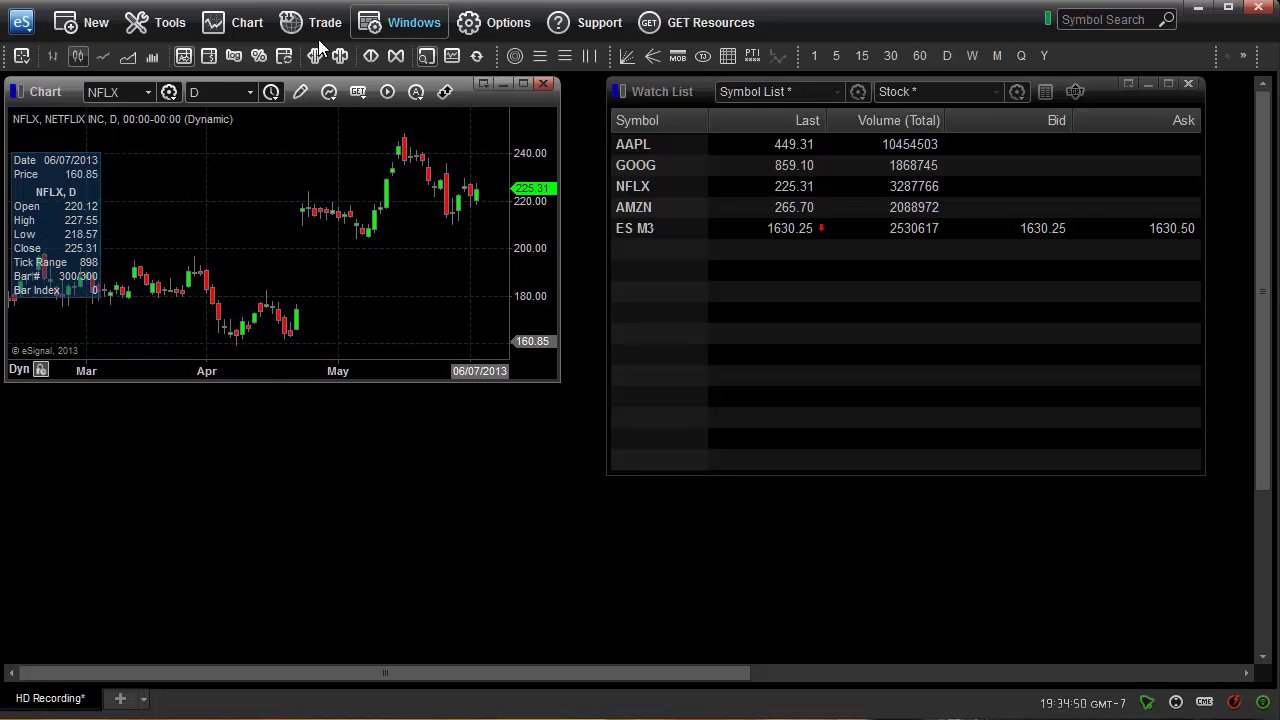
pyautogui.click(92, 24)
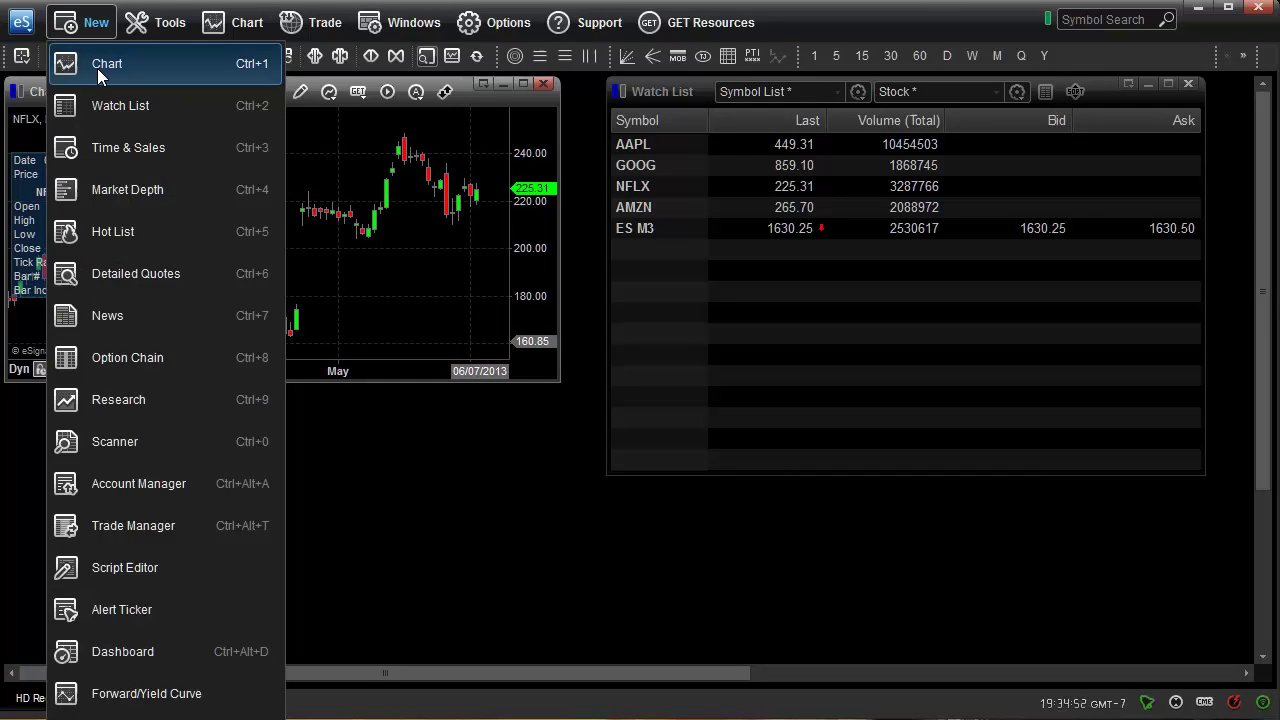
pyautogui.click(97, 66)
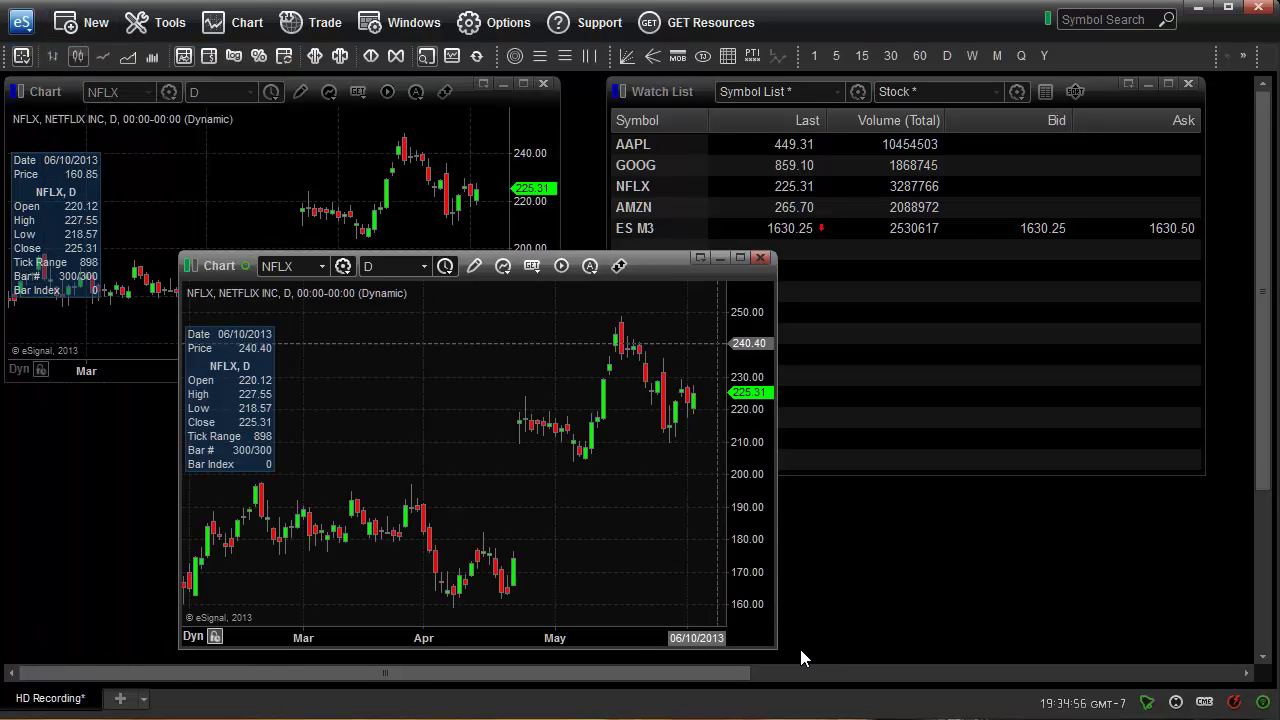
# Resize the new chart and stack it below the first, matching widths and adjusting heights.
pyautogui.moveTo(778, 656); pyautogui.dragTo(703, 578)
pyautogui.moveTo(633, 267); pyautogui.dragTo(459, 351)
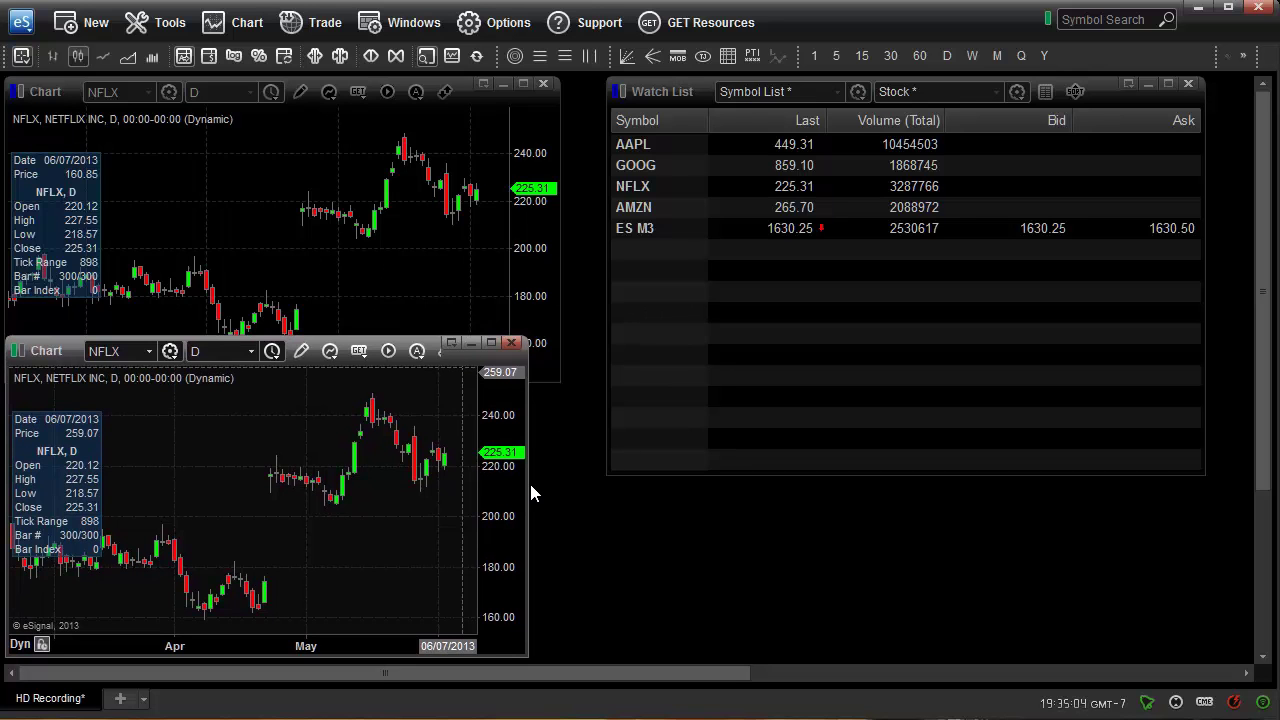
pyautogui.moveTo(533, 490); pyautogui.dragTo(557, 483)
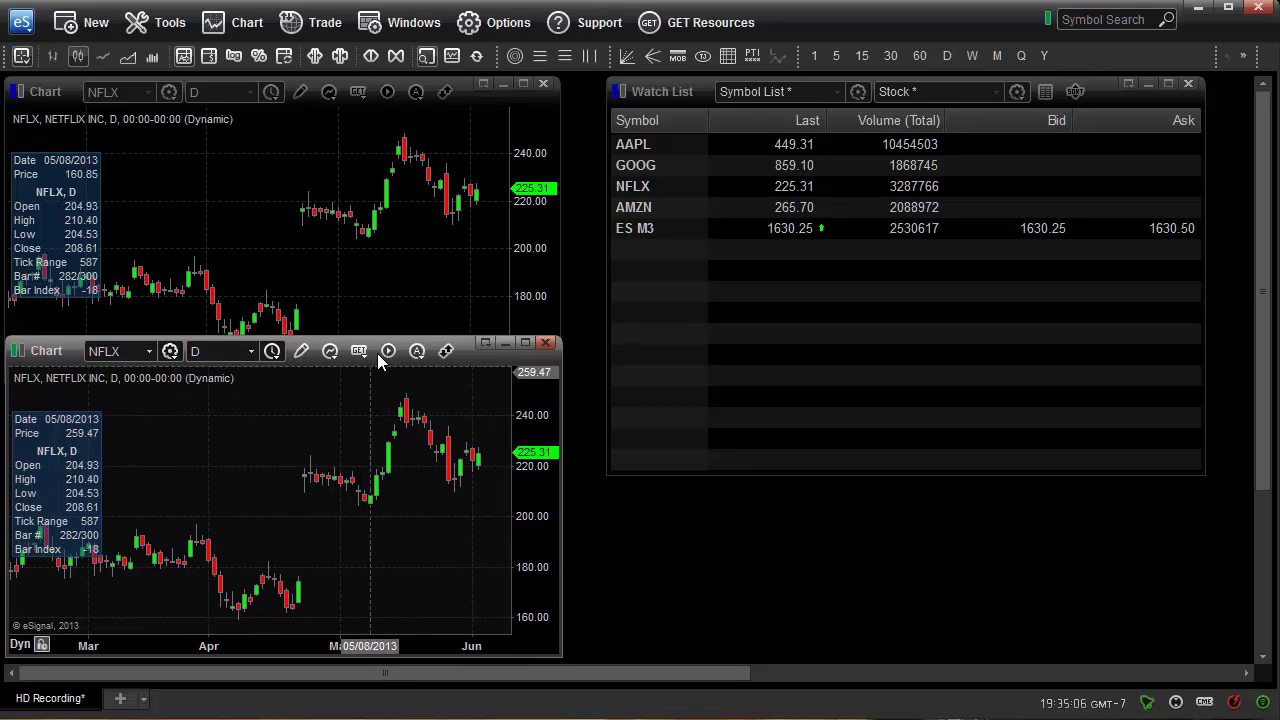
pyautogui.moveTo(400, 337); pyautogui.dragTo(401, 383)
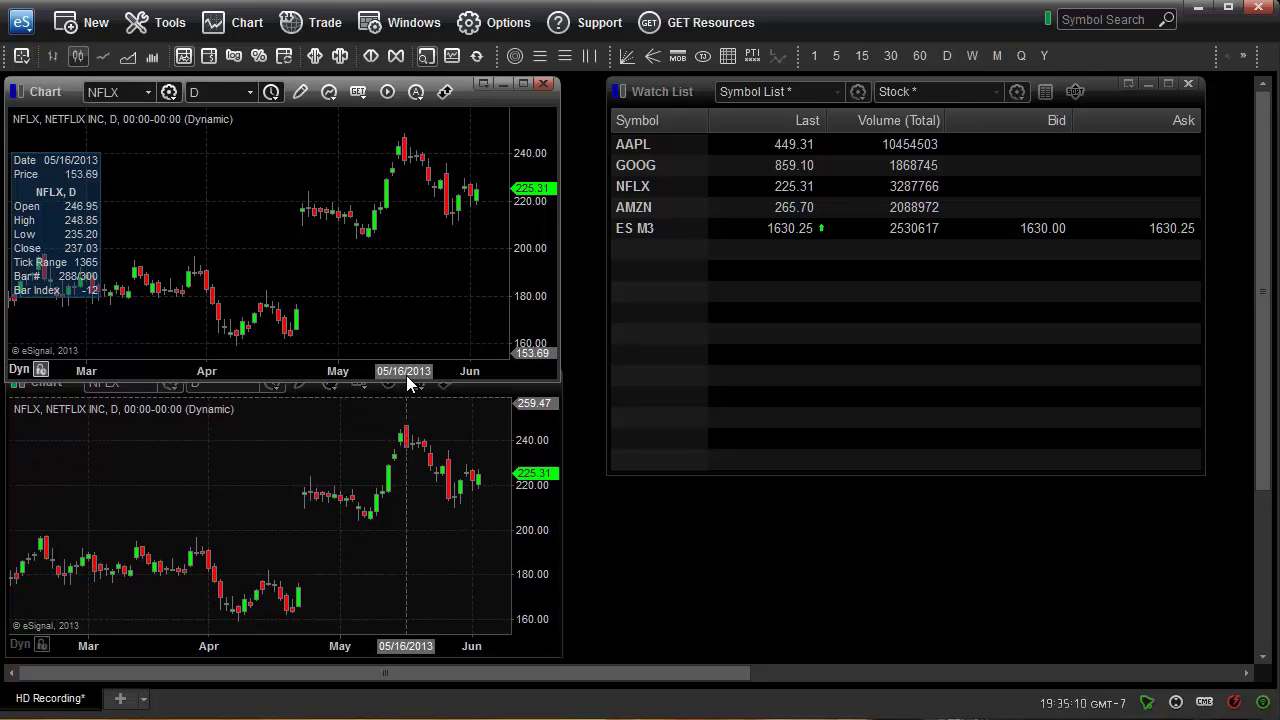
pyautogui.moveTo(414, 374); pyautogui.dragTo(414, 363)
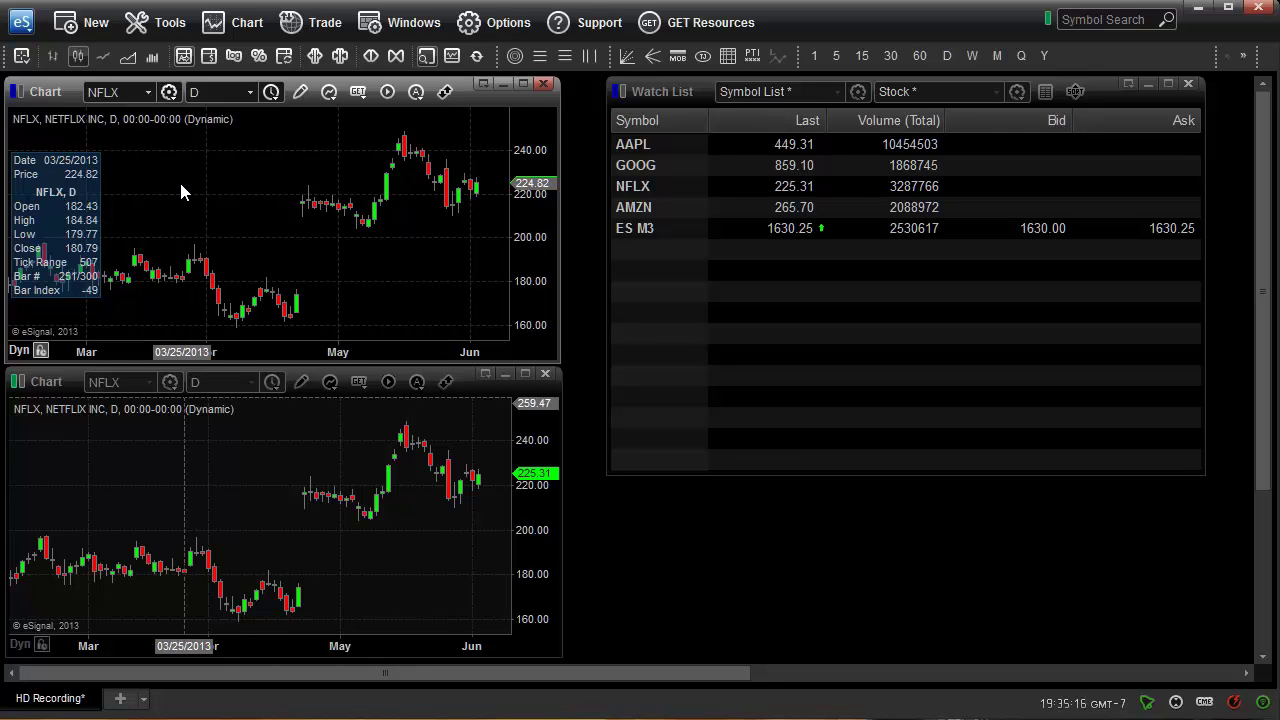
# Link the lower chart in Dark Blue, set it to weekly bars, and load AAPL into both charts.
pyautogui.click(17, 384)
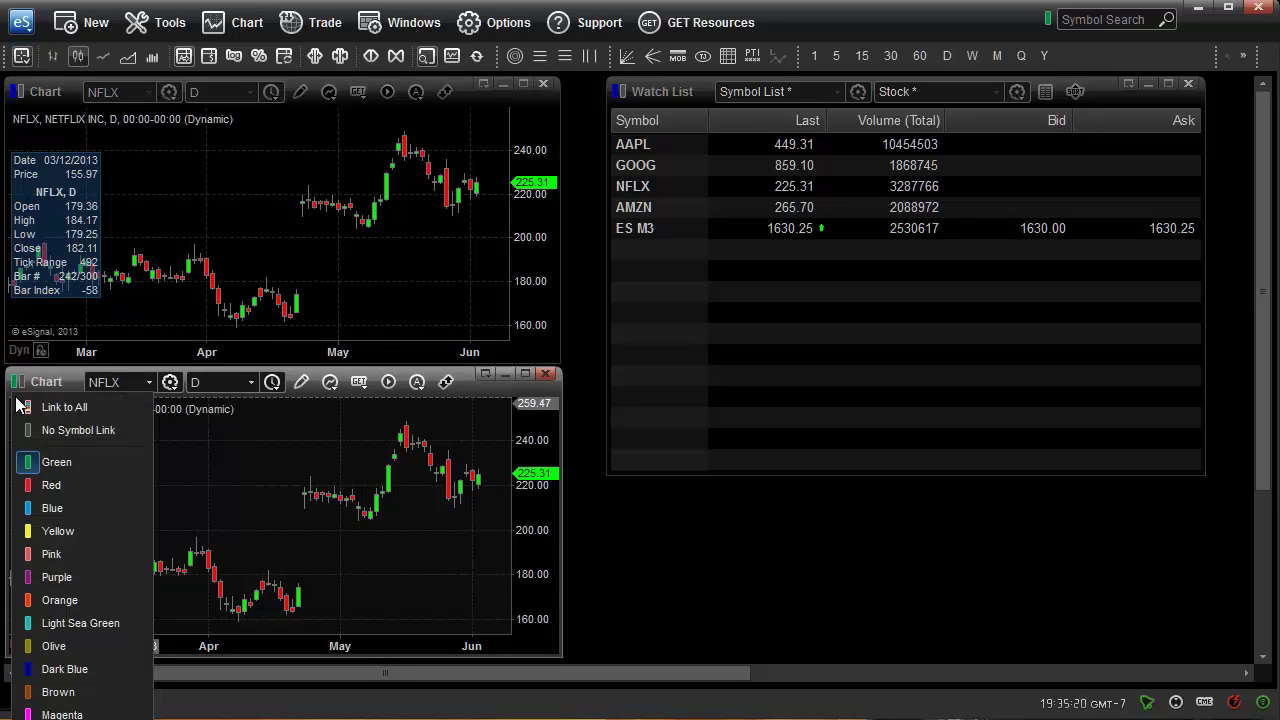
pyautogui.click(62, 669)
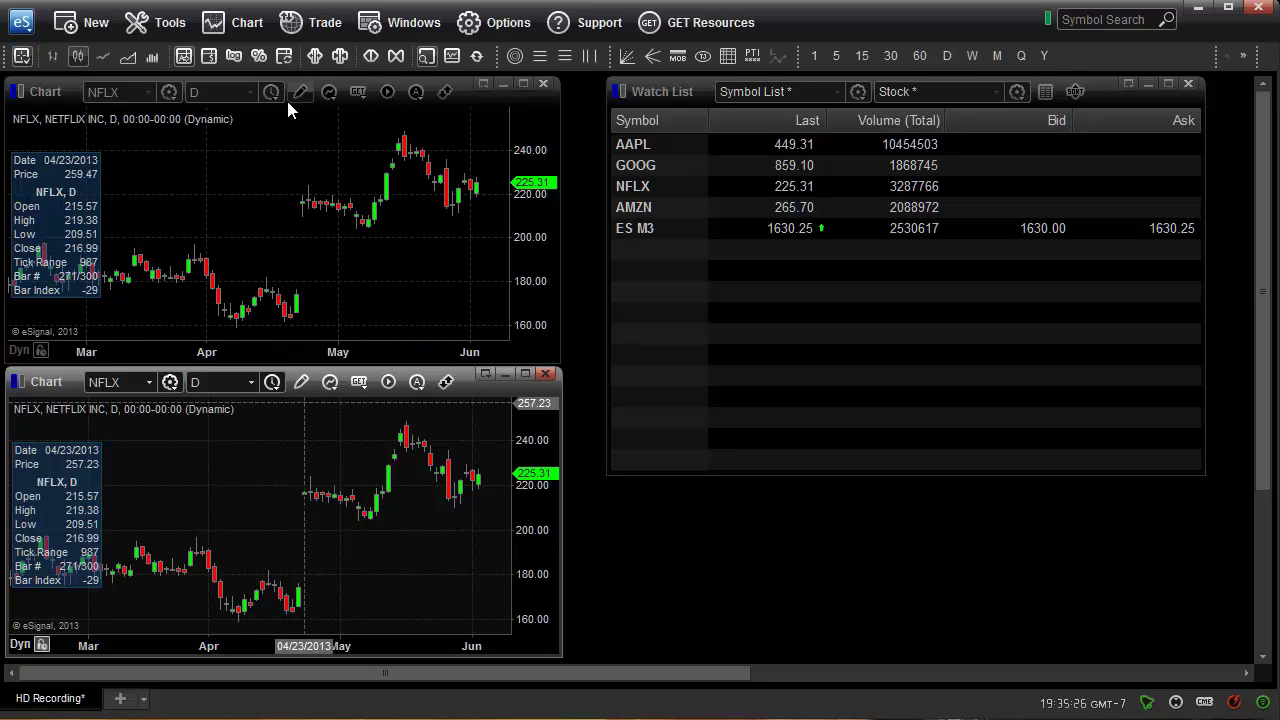
pyautogui.click(252, 378)
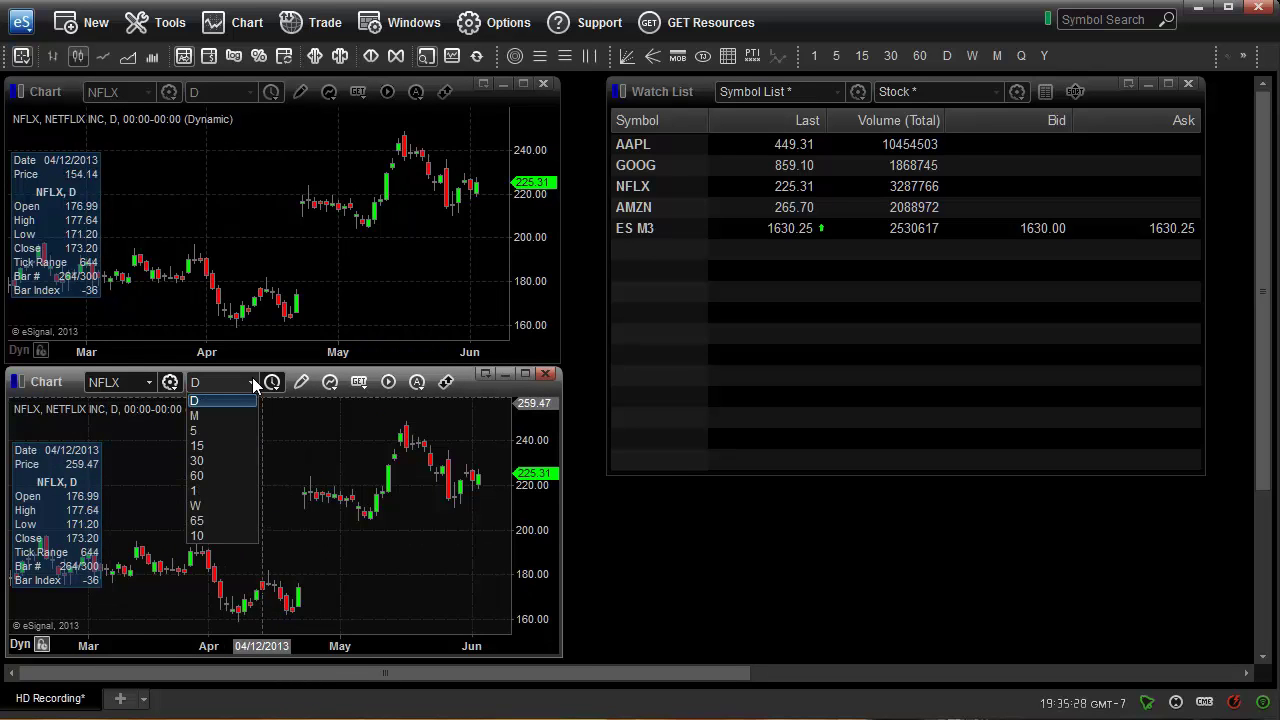
pyautogui.click(210, 506)
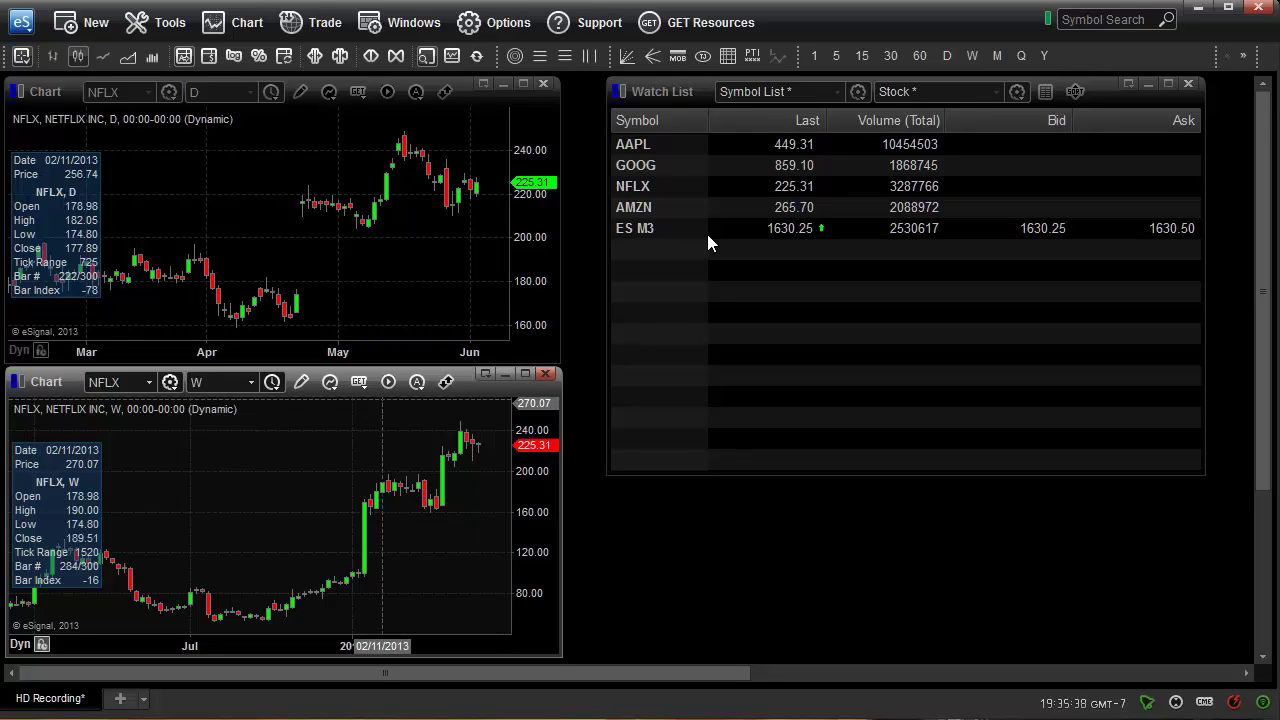
pyautogui.click(672, 143)
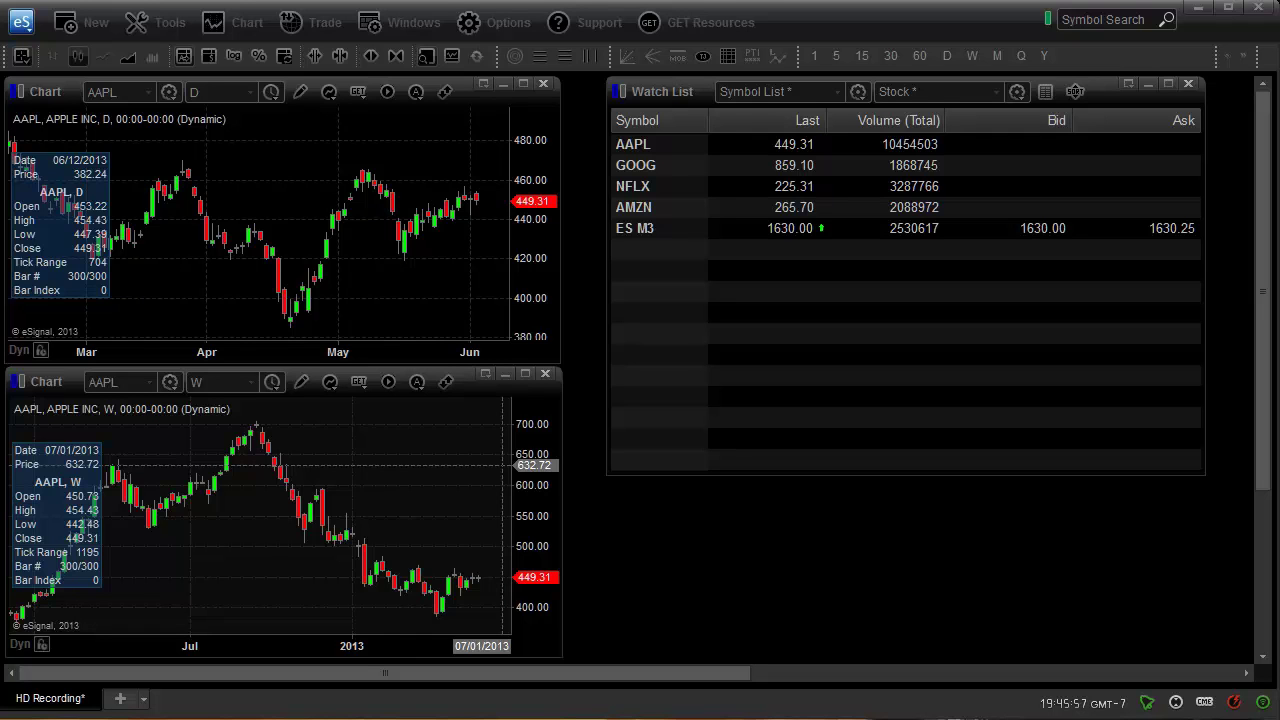
# Save the page as 'esignal basic' using Save Page As.
pyautogui.click(22, 24)
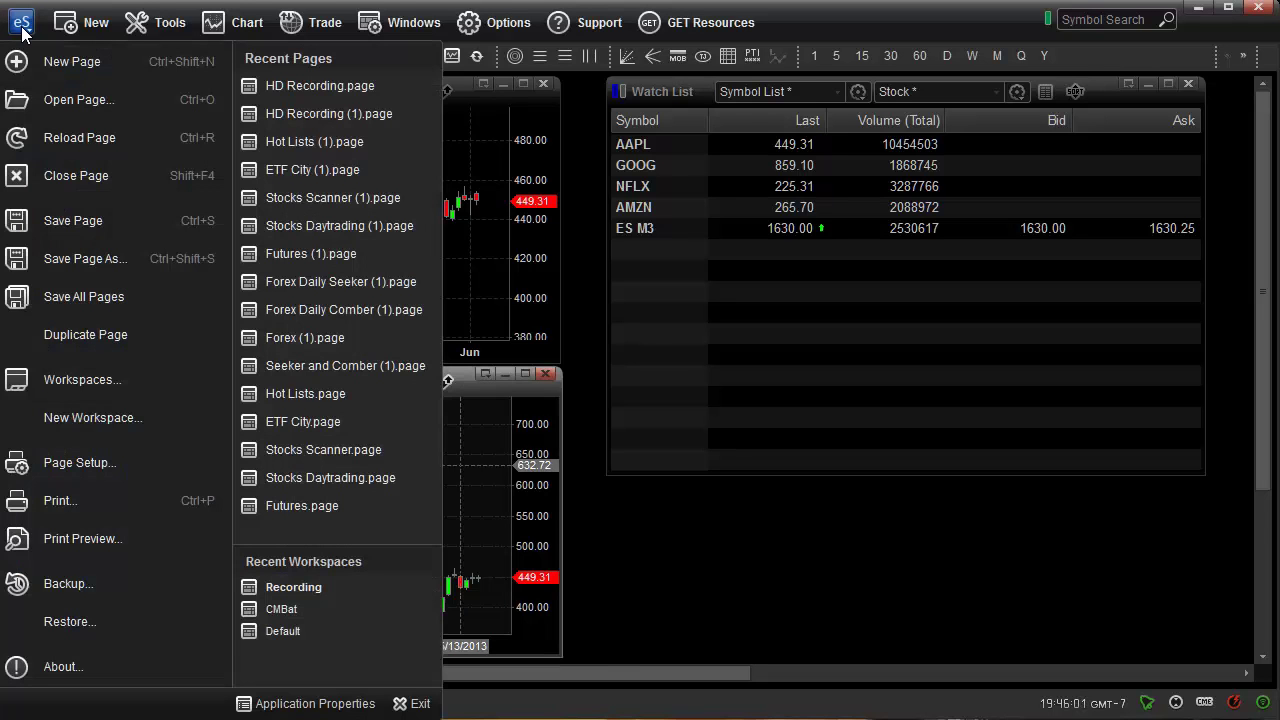
pyautogui.click(78, 258)
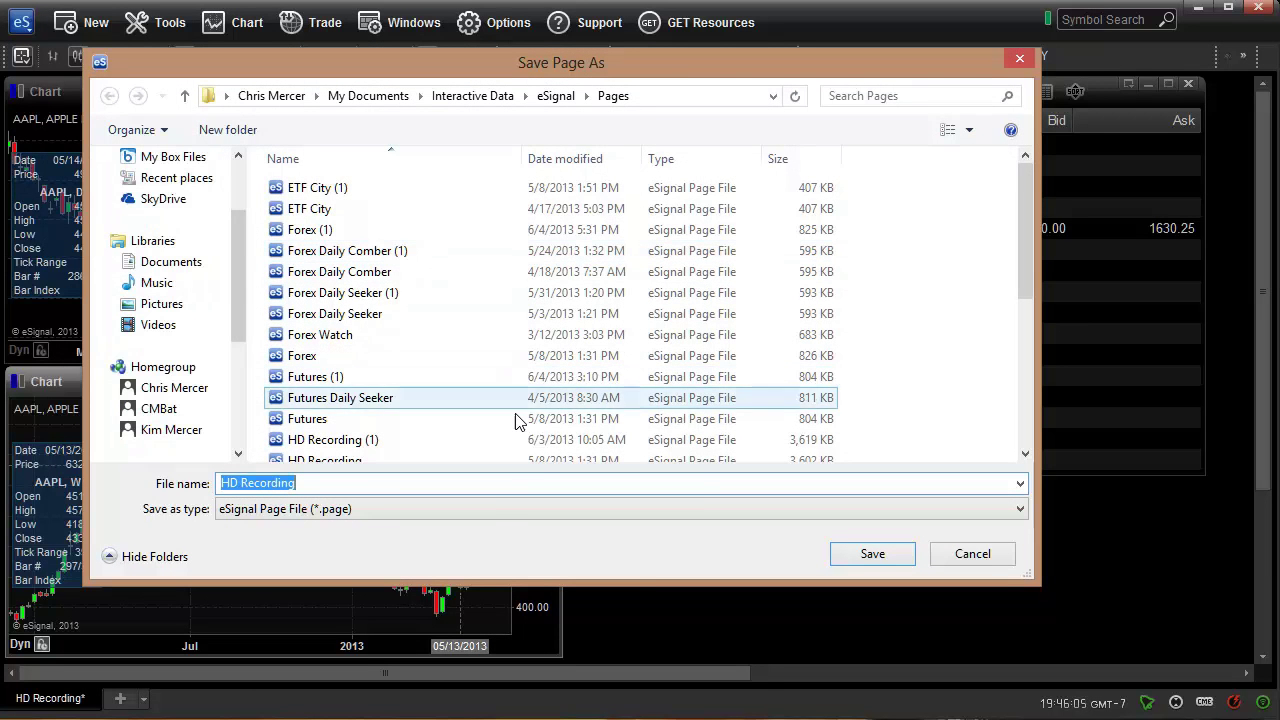
pyautogui.write('esignal basic')
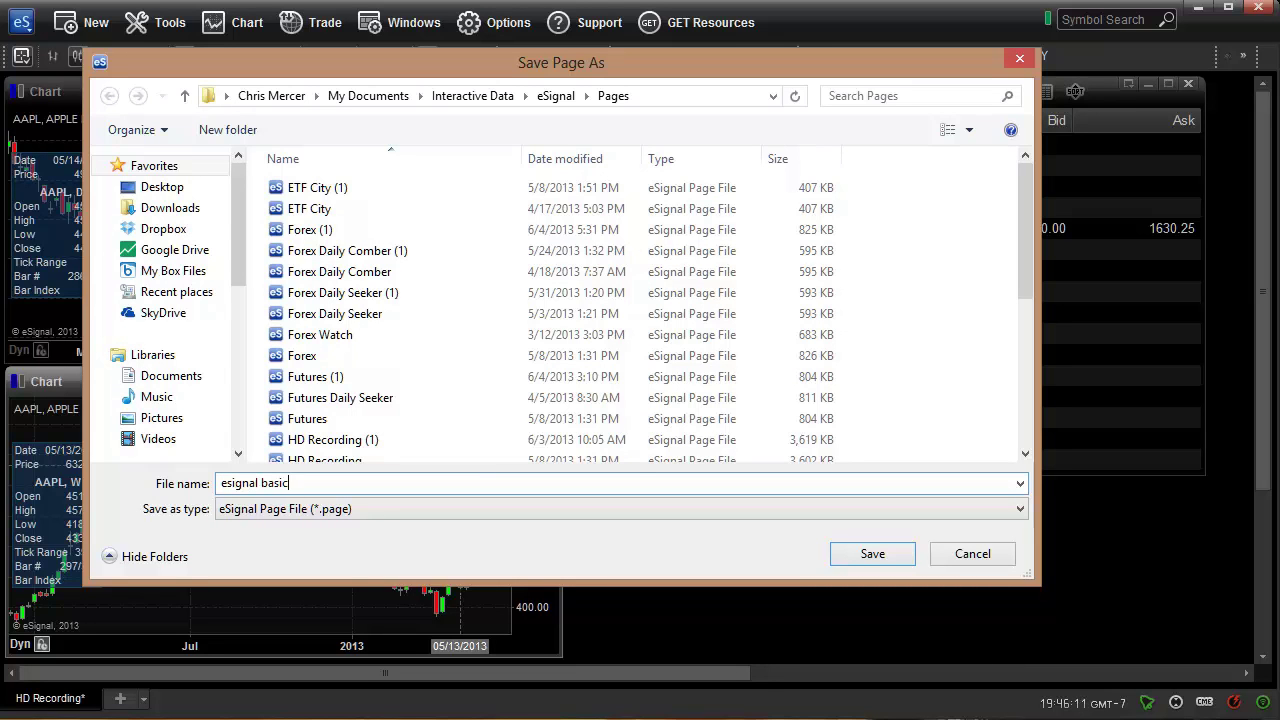
pyautogui.click(871, 551)
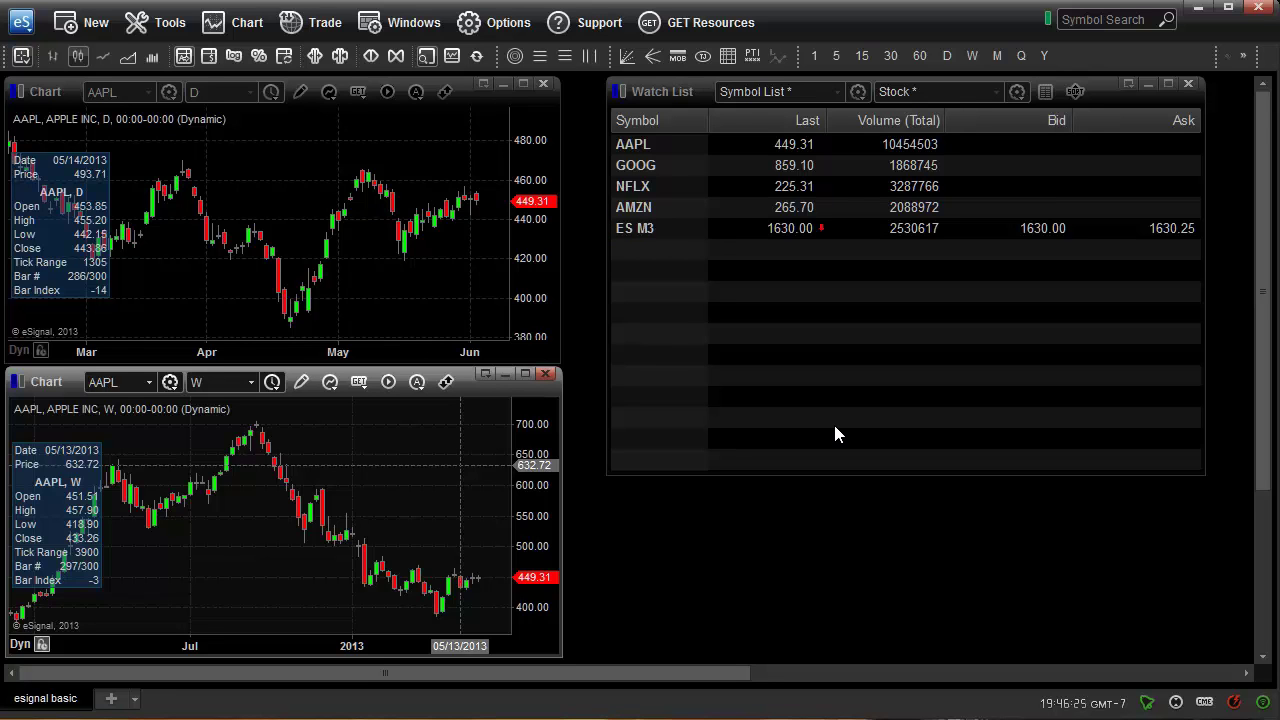
# Activate the upper AAPL daily chart and toggle its data readout off and on.
pyautogui.click(410, 218)
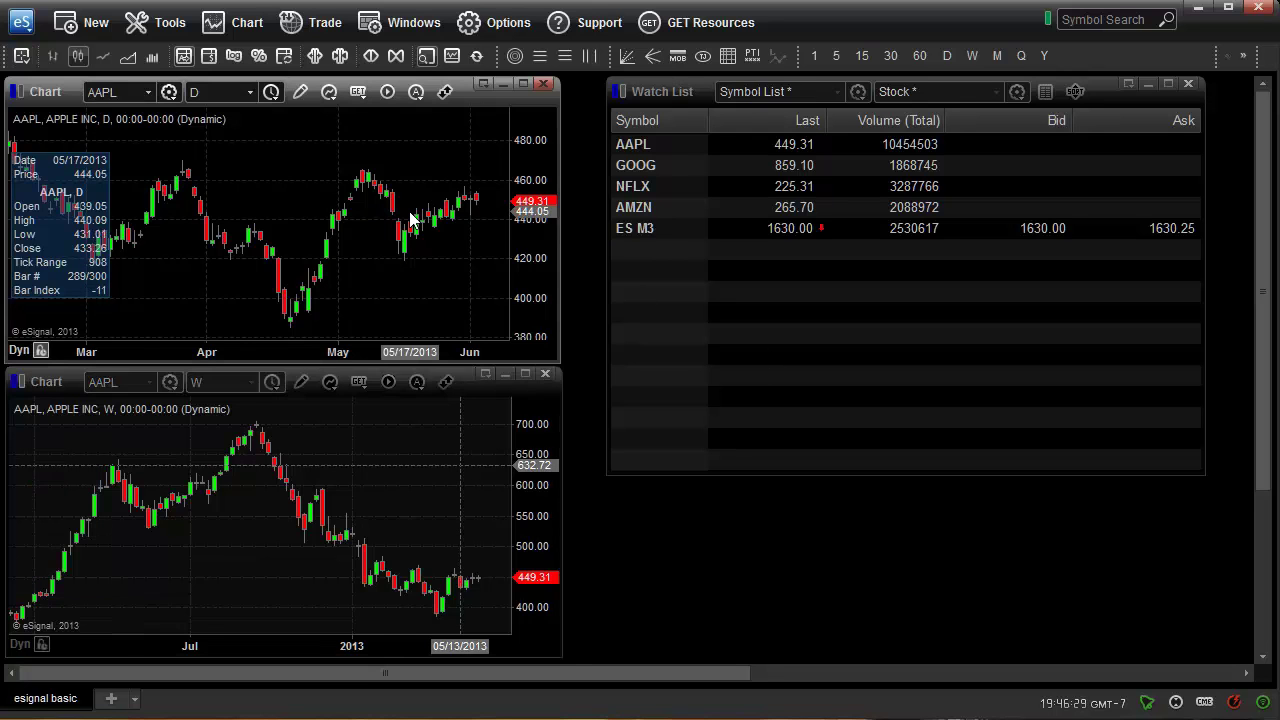
pyautogui.click(431, 59)
pyautogui.click(431, 59)
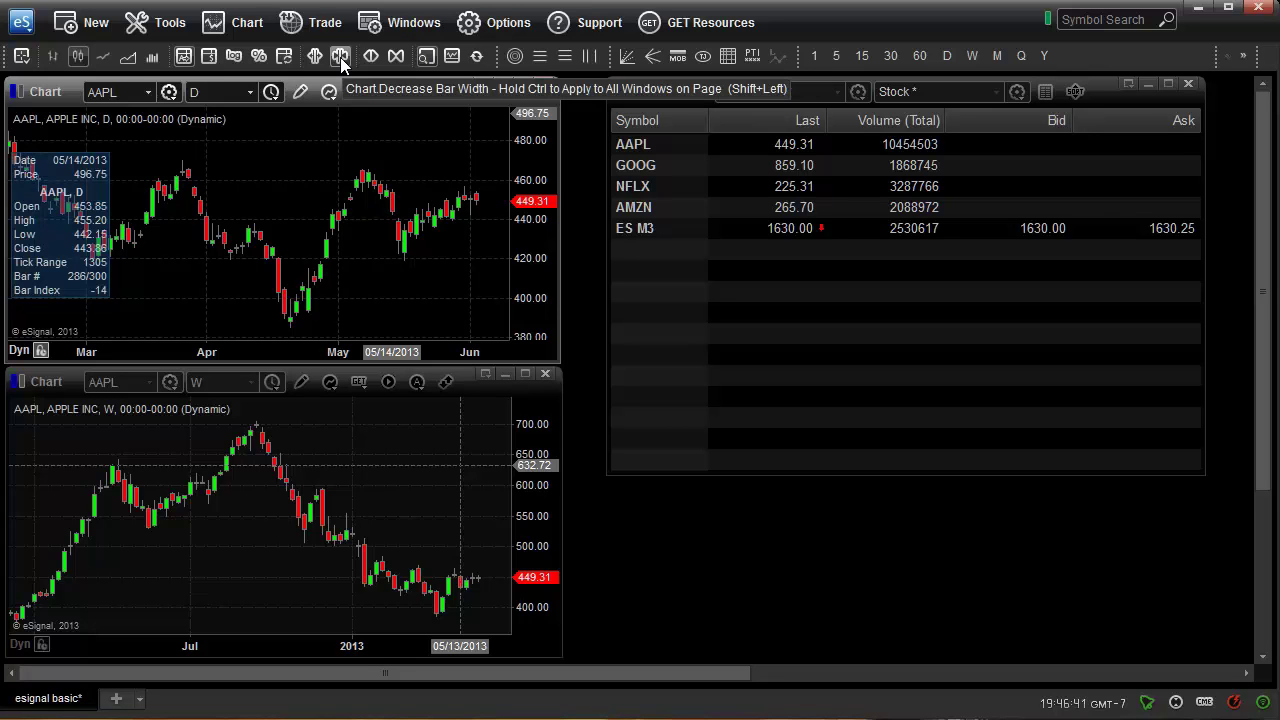
# Adjust the daily chart's bar spacing, widening the bars toward mid-April.
pyautogui.click(396, 56)
pyautogui.click(396, 56)
pyautogui.click(396, 56)
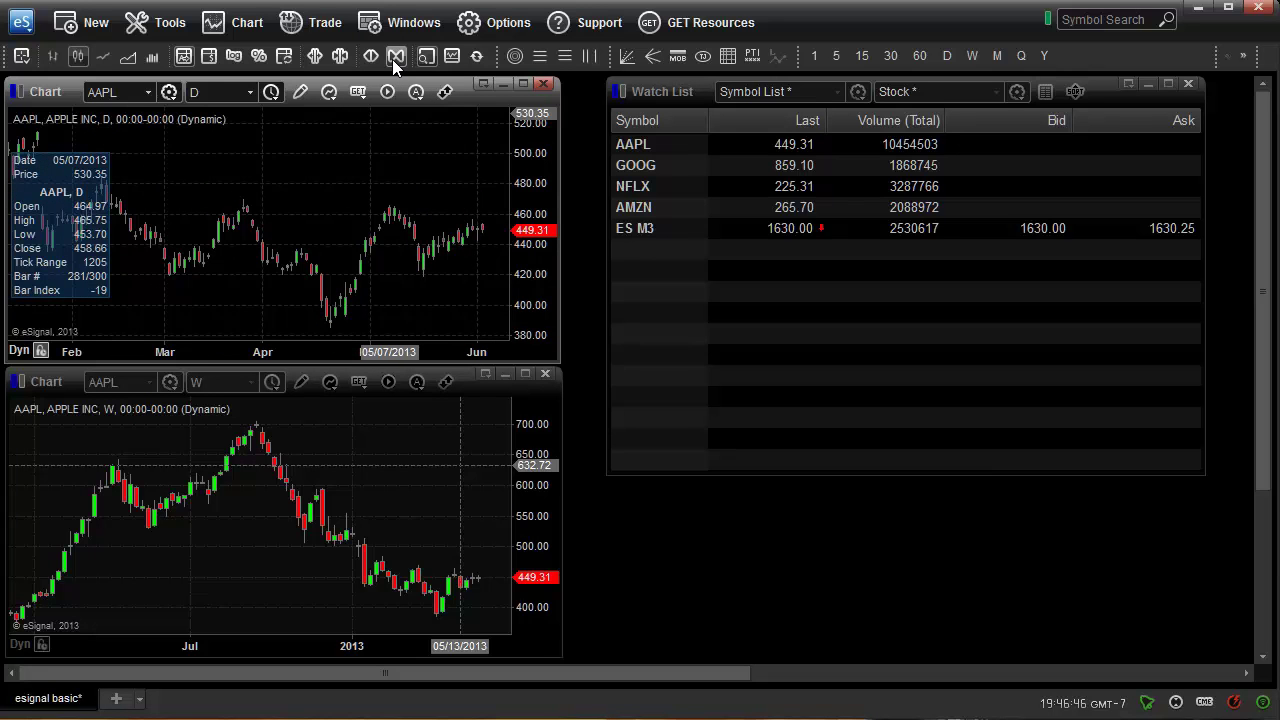
pyautogui.click(392, 59)
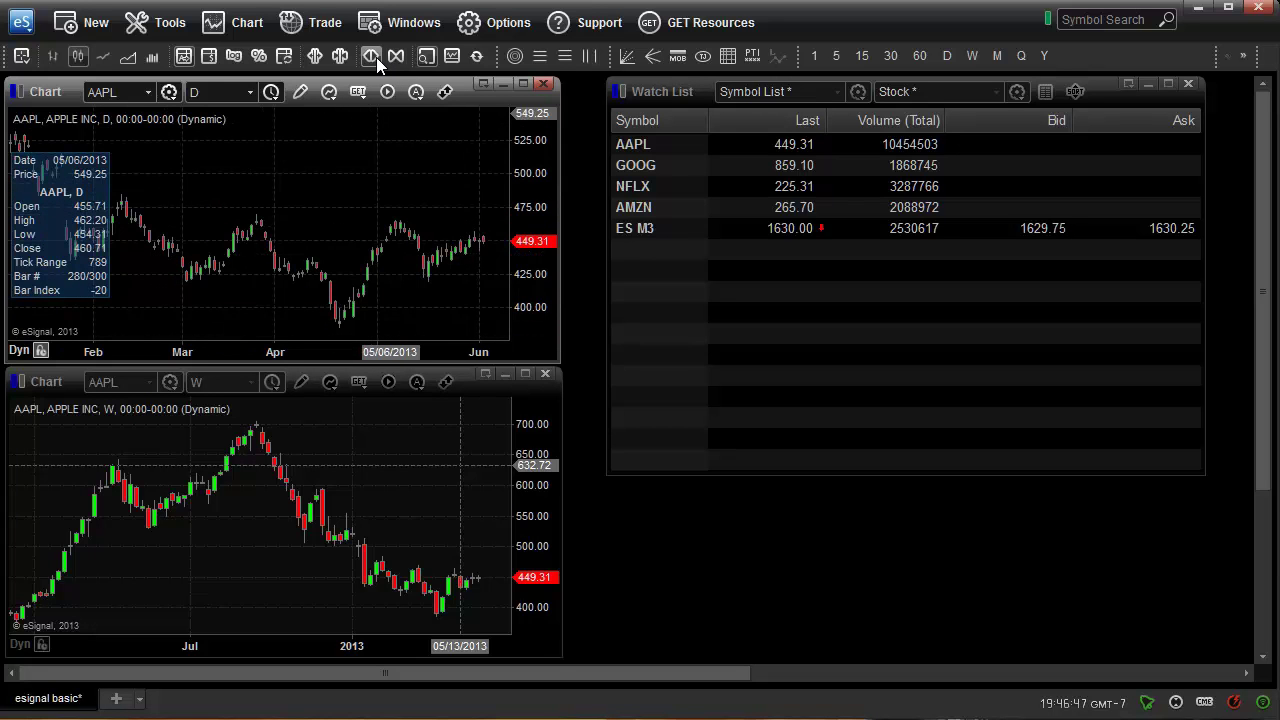
pyautogui.click(374, 56)
pyautogui.click(374, 56)
pyautogui.click(374, 56)
pyautogui.click(374, 56)
pyautogui.click(374, 56)
pyautogui.click(374, 56)
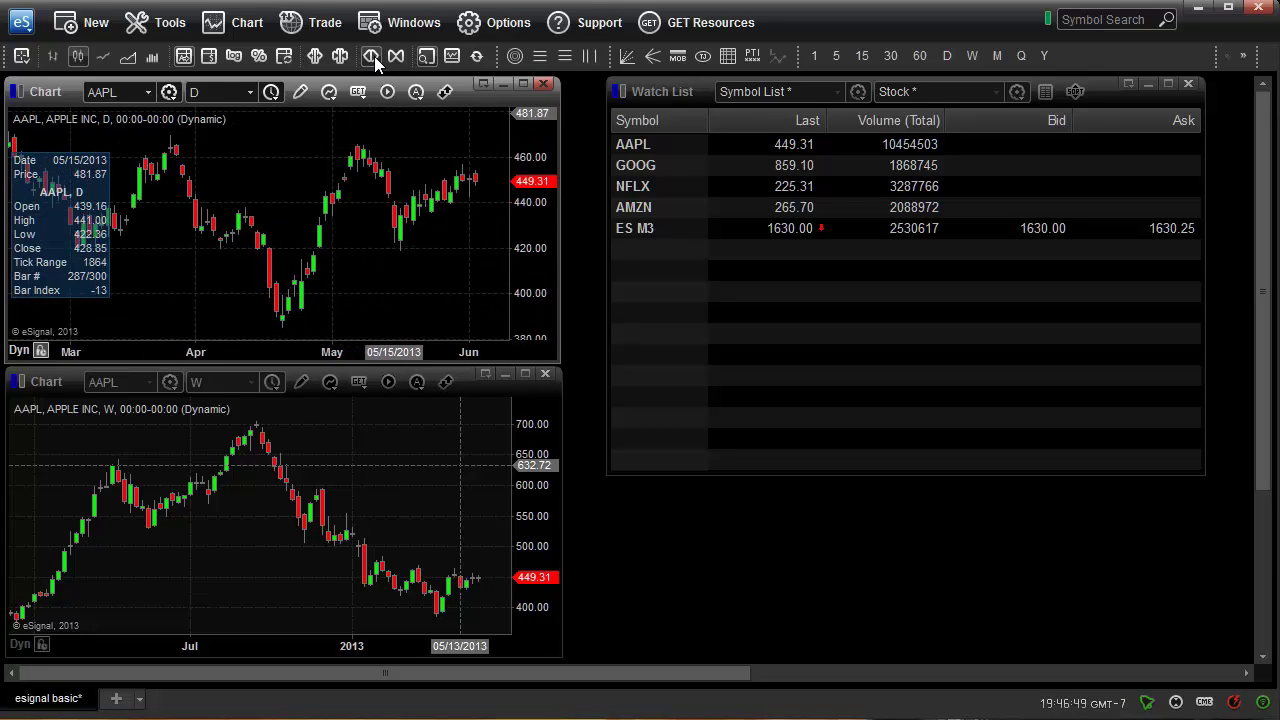
pyautogui.click(374, 56)
pyautogui.click(374, 56)
pyautogui.click(374, 56)
pyautogui.click(374, 56)
pyautogui.click(374, 56)
pyautogui.click(374, 56)
pyautogui.click(374, 56)
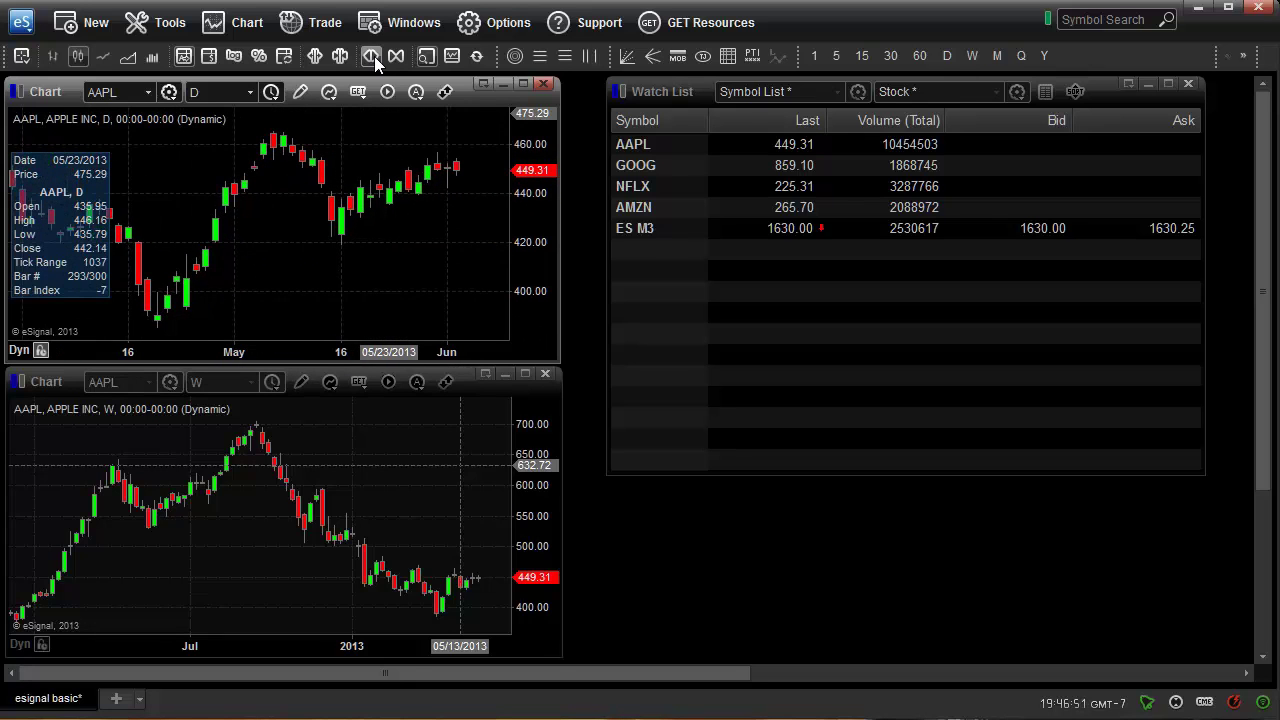
pyautogui.click(374, 56)
pyautogui.click(374, 56)
pyautogui.click(374, 56)
pyautogui.click(374, 56)
pyautogui.click(374, 56)
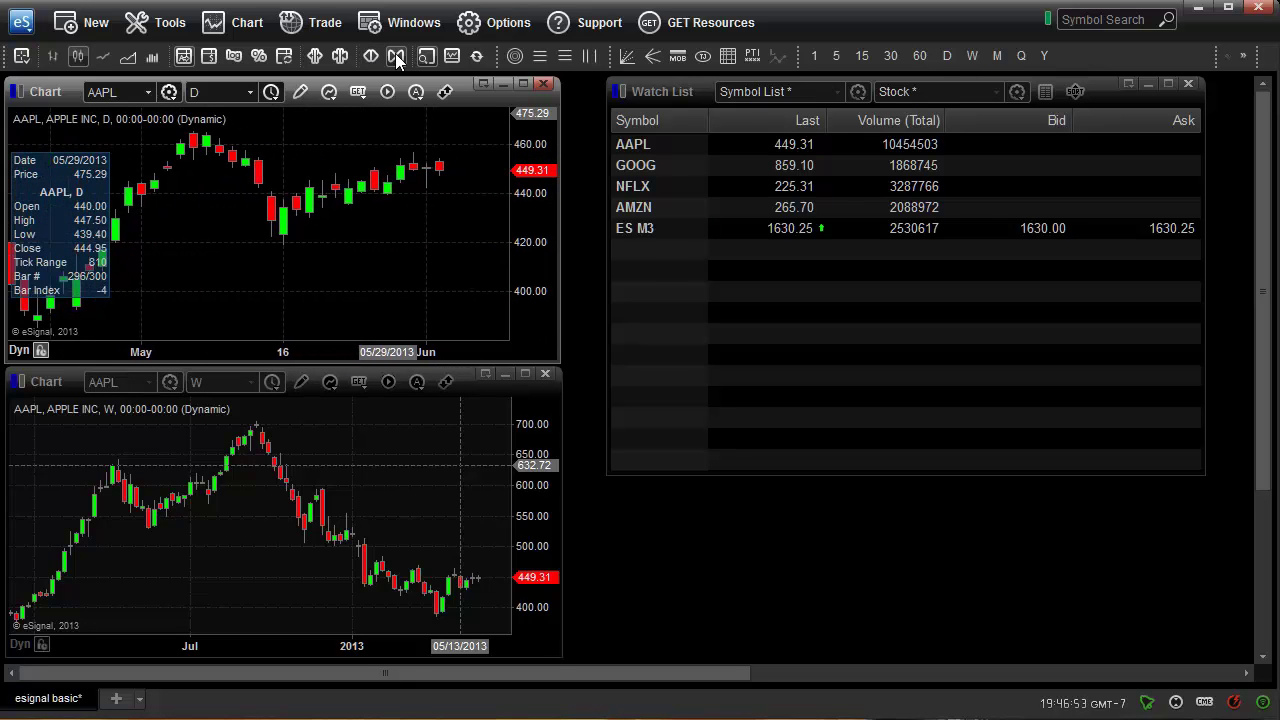
# Narrow the daily bars so the chart reaches back to March.
pyautogui.click(395, 53)
pyautogui.click(395, 53)
pyautogui.click(395, 53)
pyautogui.click(395, 53)
pyautogui.click(395, 53)
pyautogui.click(395, 53)
pyautogui.click(395, 53)
pyautogui.click(395, 53)
pyautogui.click(395, 53)
pyautogui.click(395, 53)
pyautogui.click(395, 53)
pyautogui.click(395, 53)
pyautogui.click(395, 53)
pyautogui.click(395, 53)
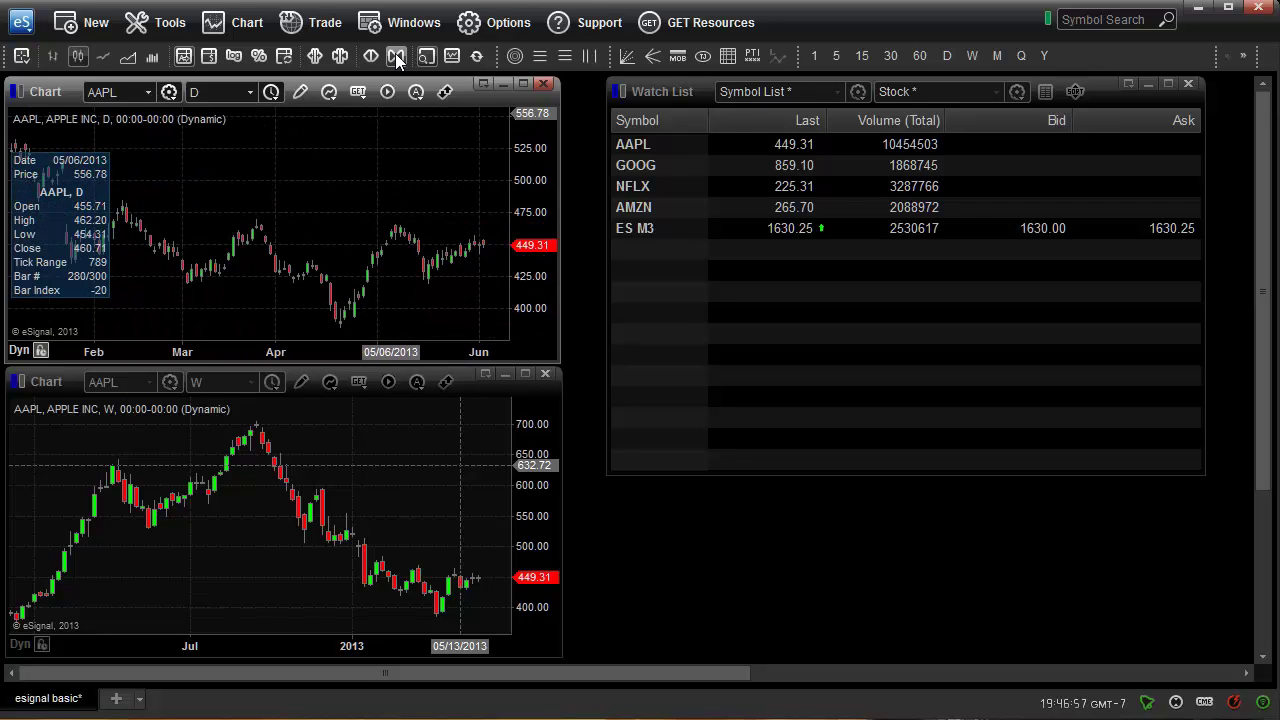
pyautogui.click(395, 53)
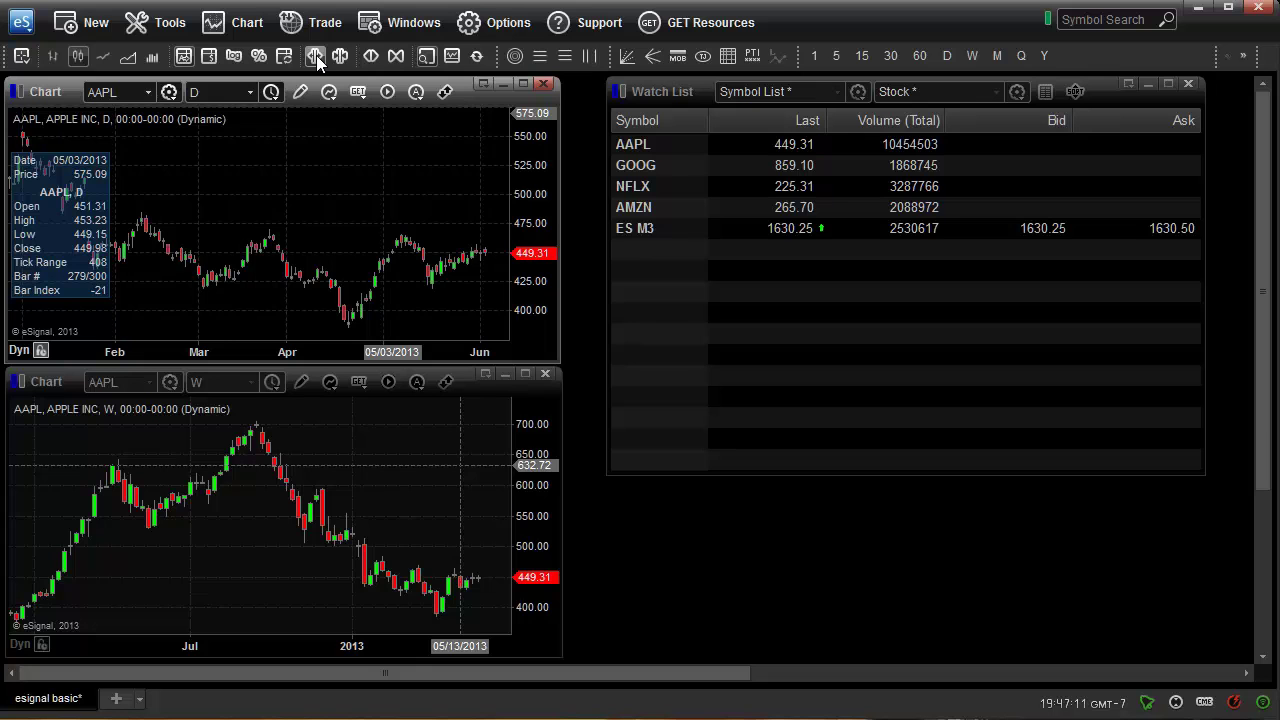
# Zoom the daily chart in to April–June and change how its bars are drawn.
pyautogui.click(376, 57)
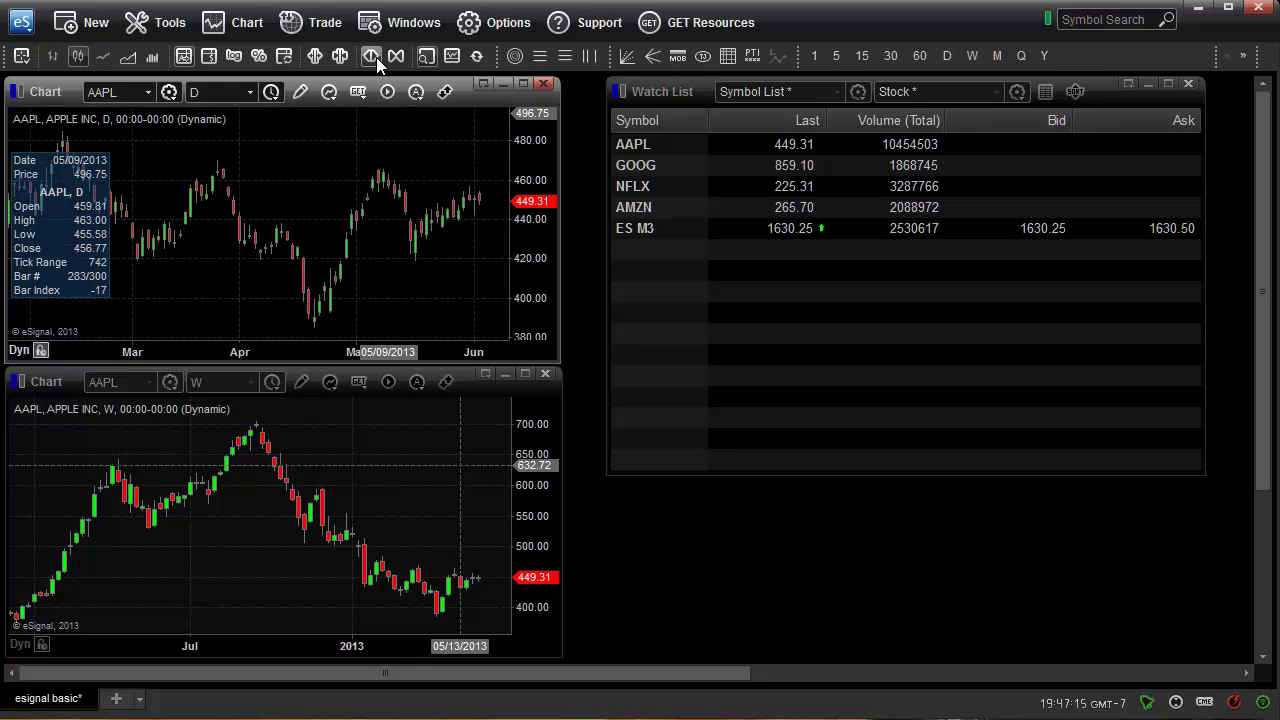
pyautogui.click(371, 56)
pyautogui.click(371, 56)
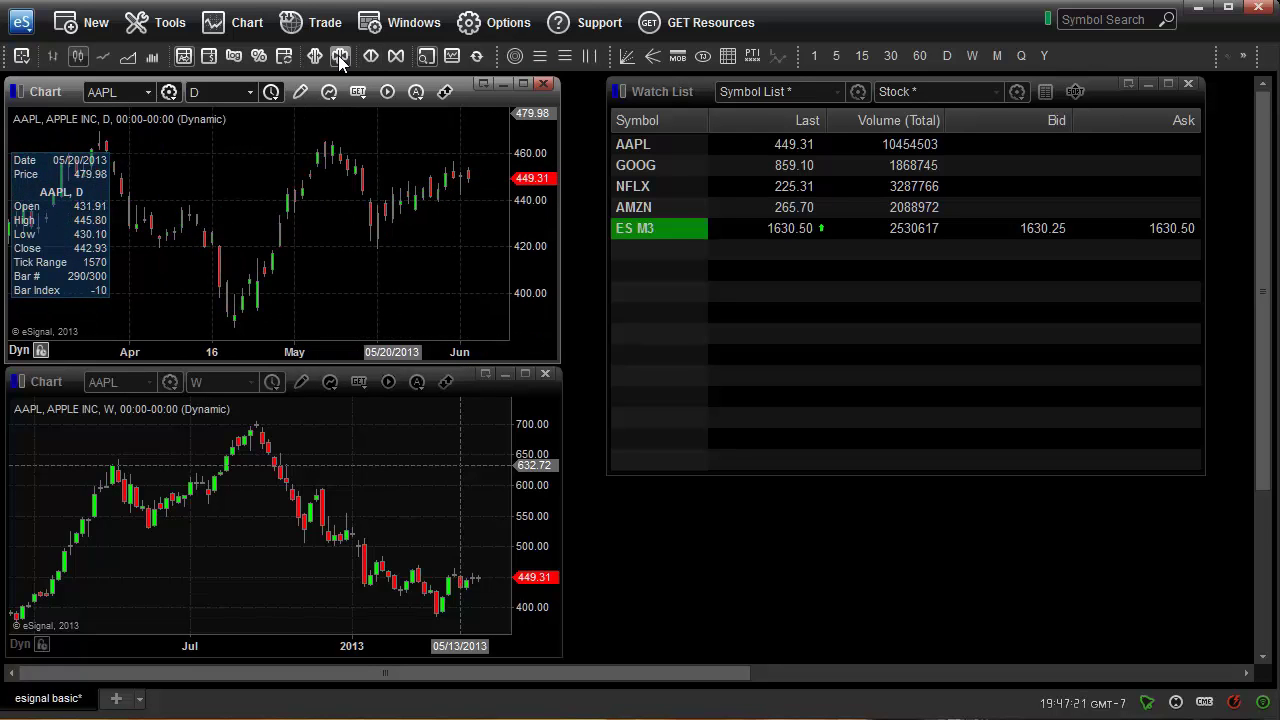
pyautogui.click(340, 56)
pyautogui.click(340, 56)
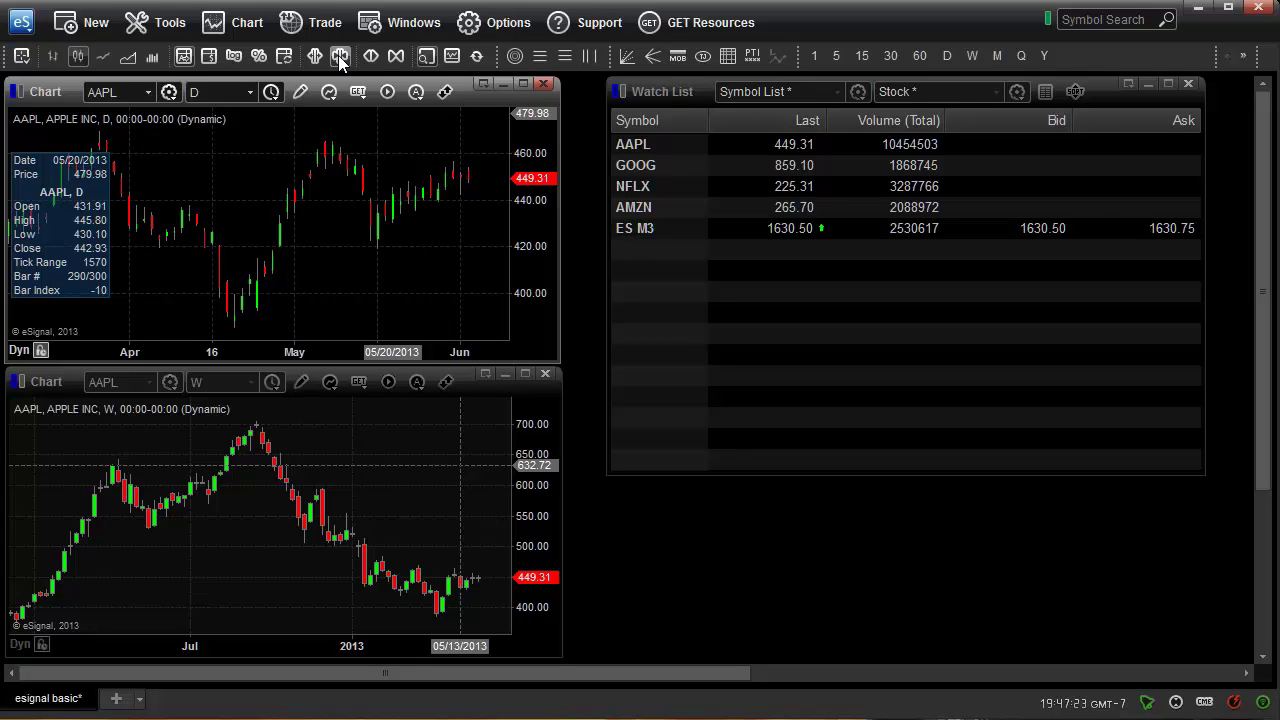
pyautogui.click(340, 56)
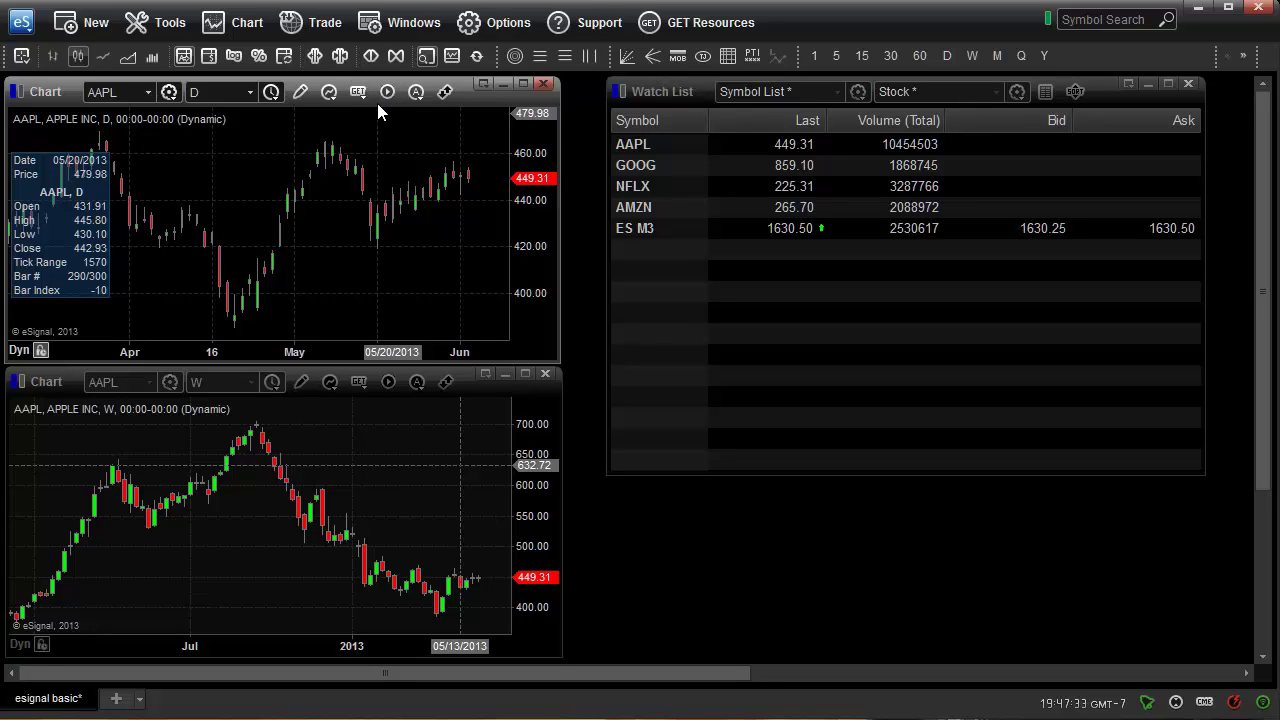
pyautogui.rightClick(64, 219)
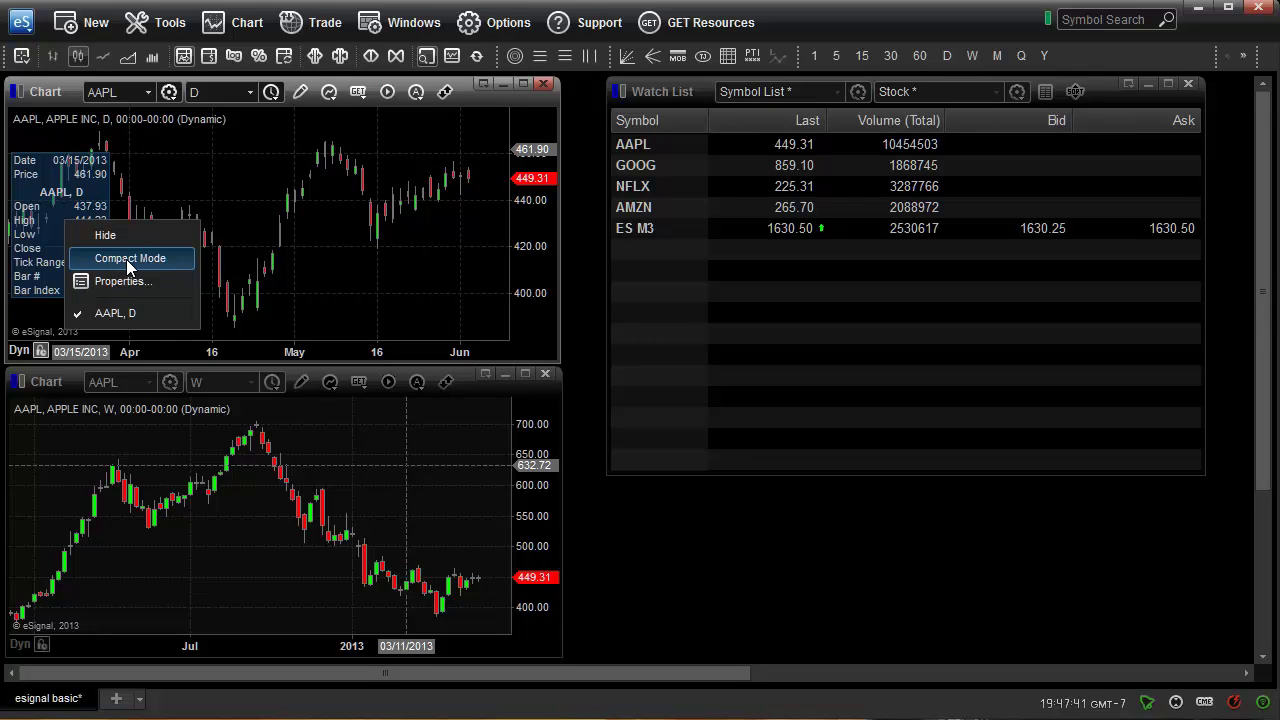
pyautogui.click(128, 260)
pyautogui.rightClick(58, 208)
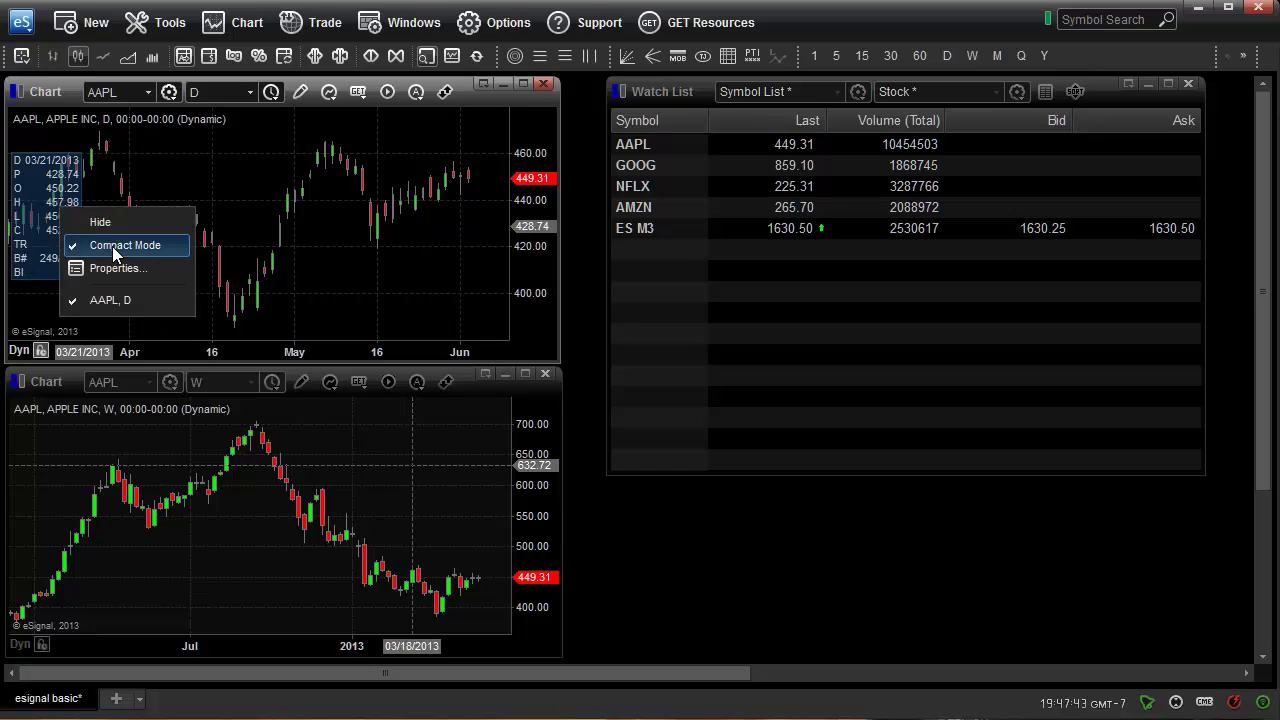
pyautogui.click(112, 246)
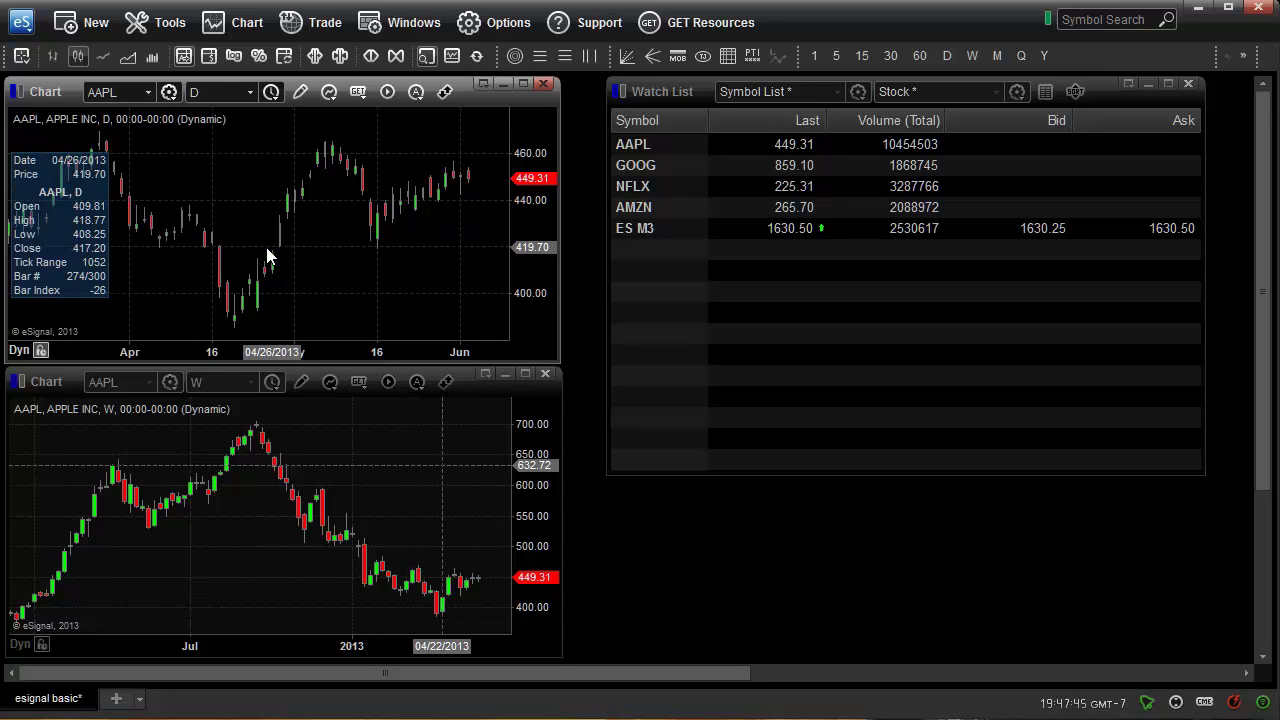
pyautogui.moveTo(531, 194); pyautogui.dragTo(540, 246)
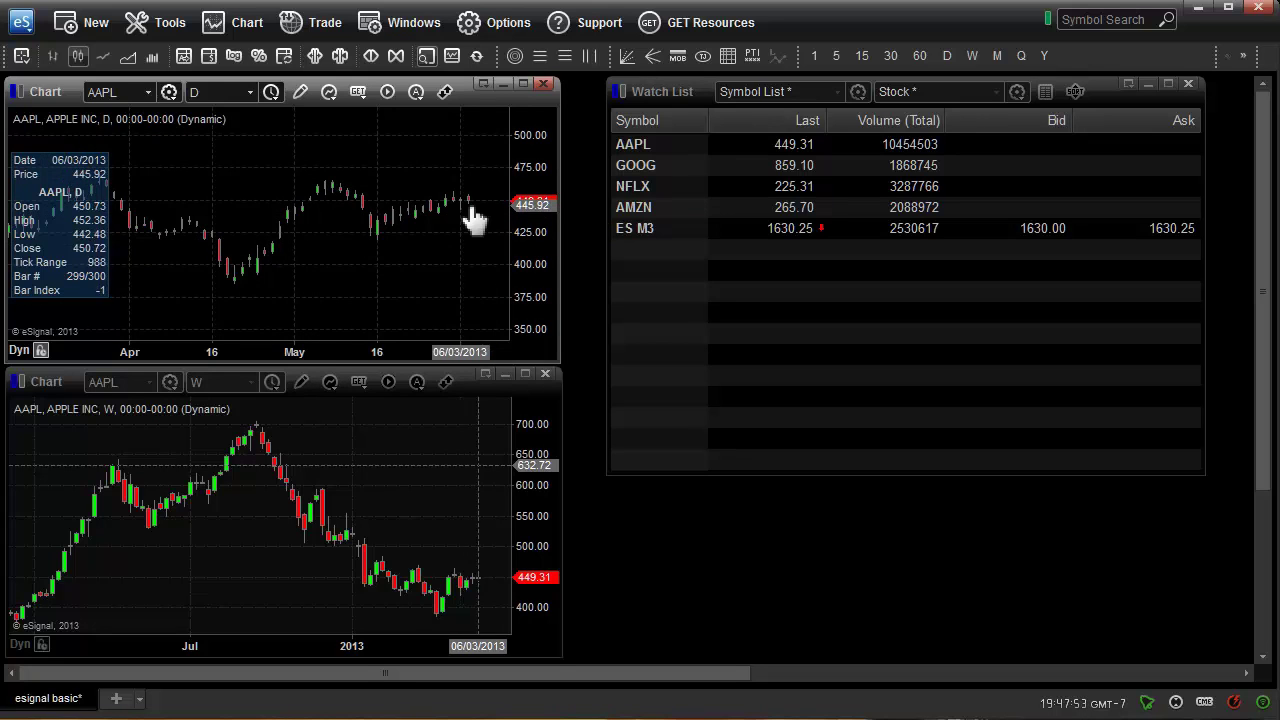
pyautogui.rightClick(527, 224)
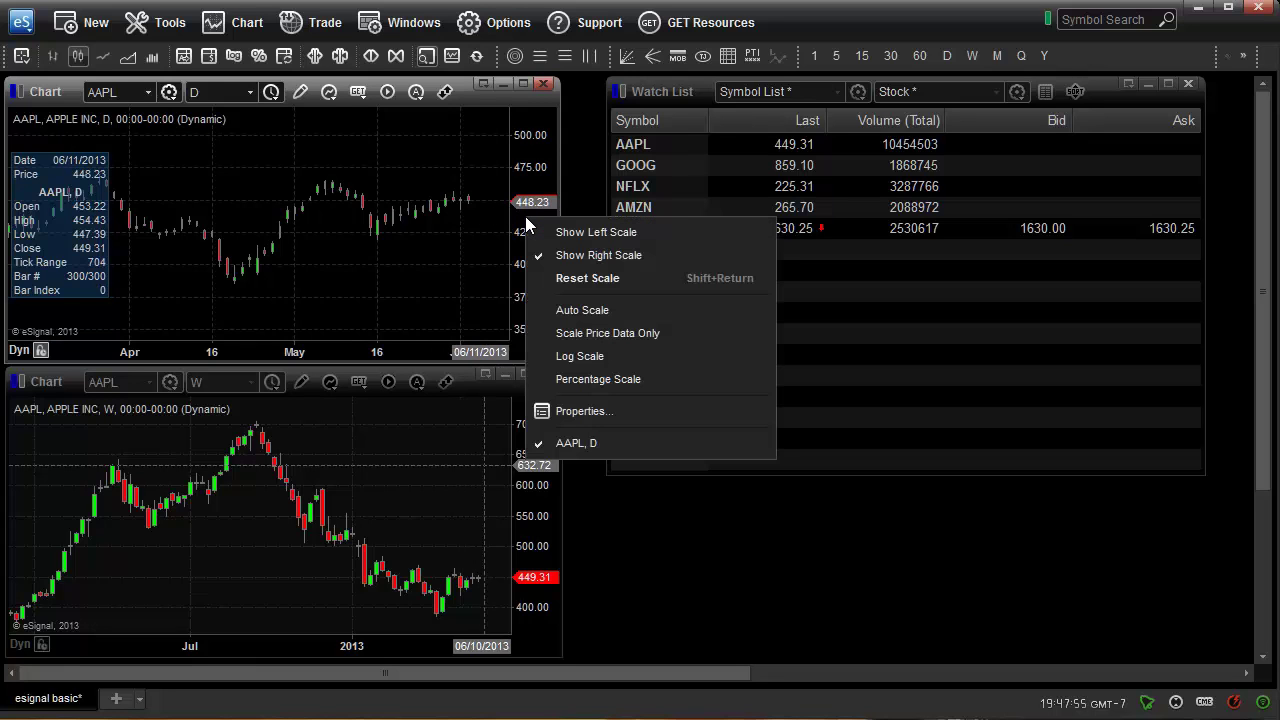
pyautogui.click(582, 310)
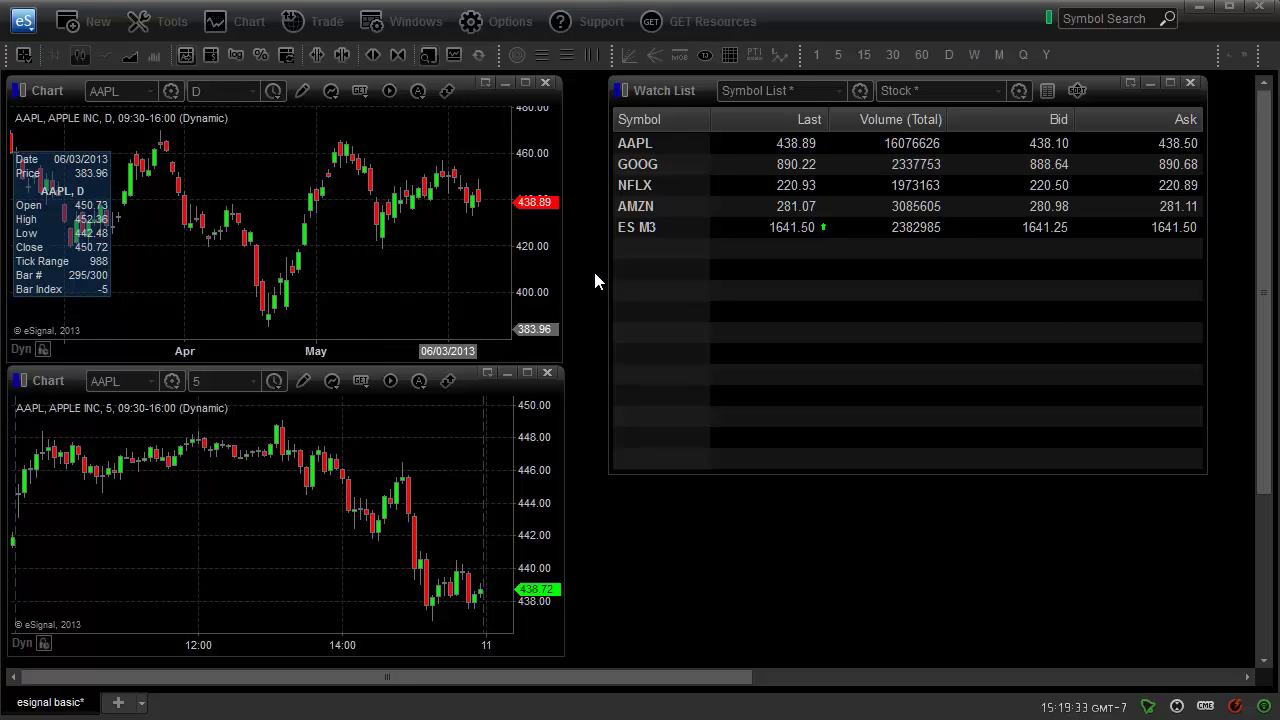
# Open the Insert Study dialog from the AAPL daily chart's right-click menu.
pyautogui.click(269, 151)
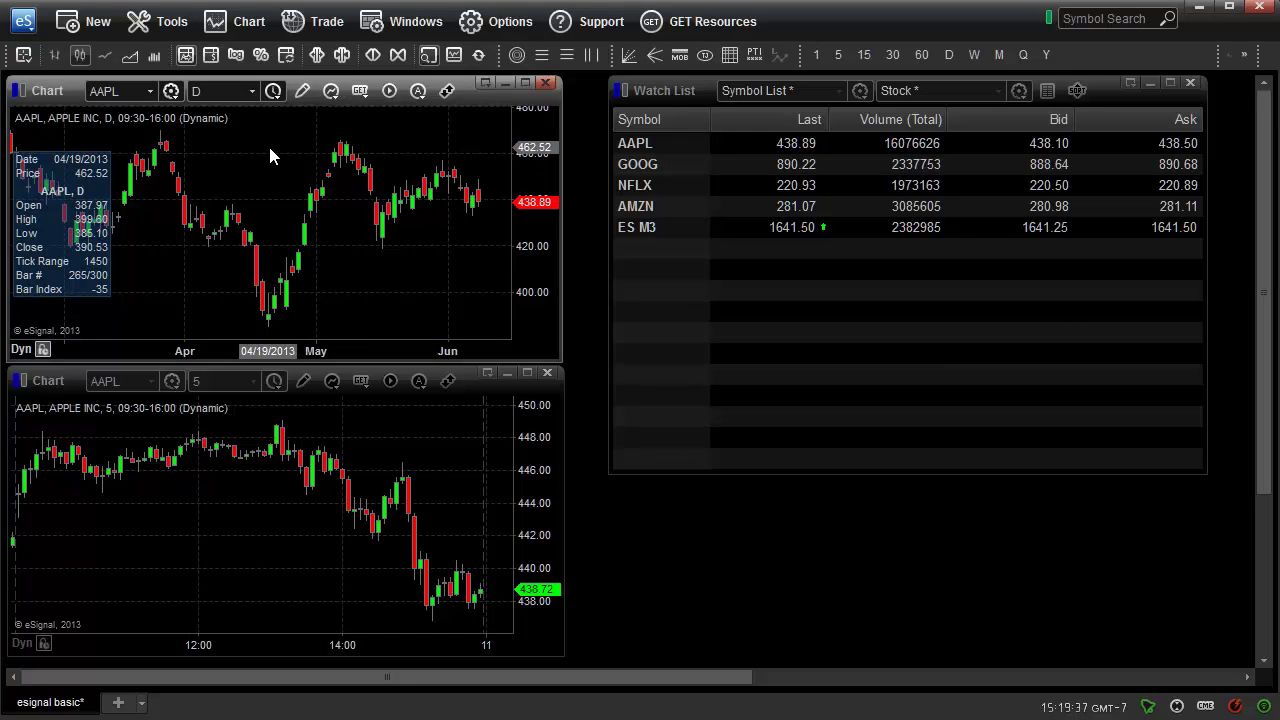
pyautogui.click(245, 22)
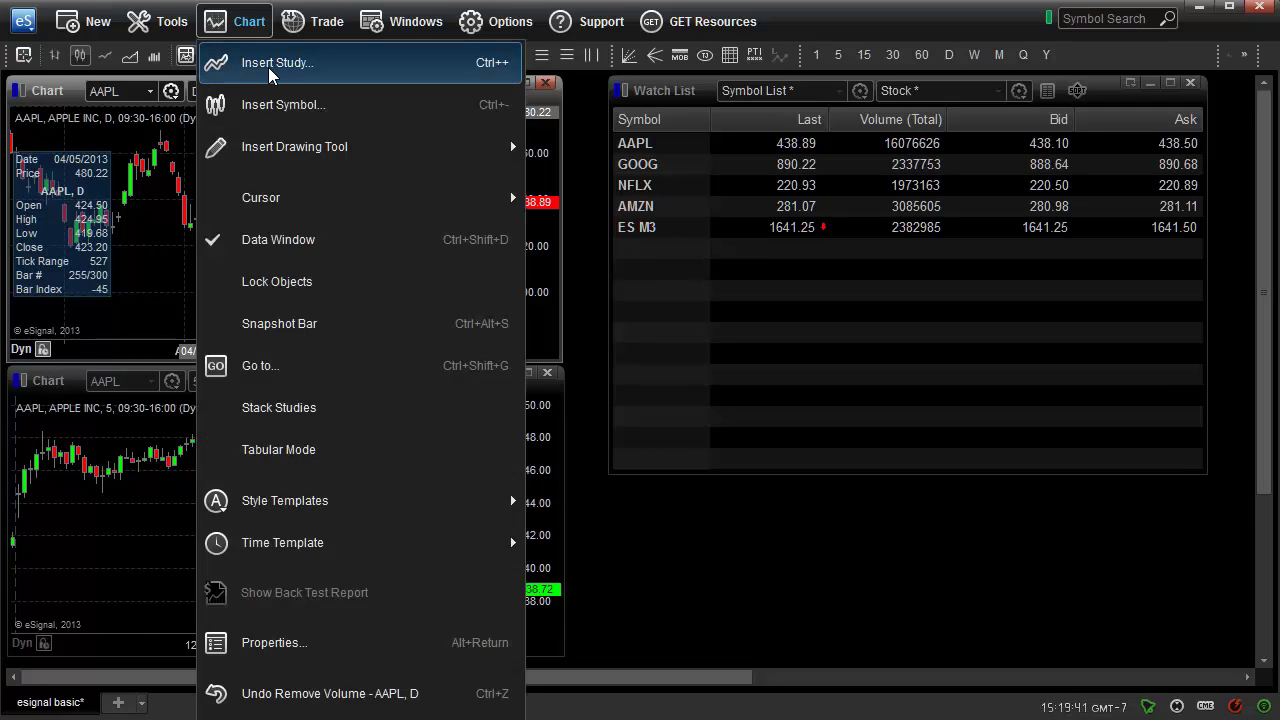
pyautogui.click(163, 235)
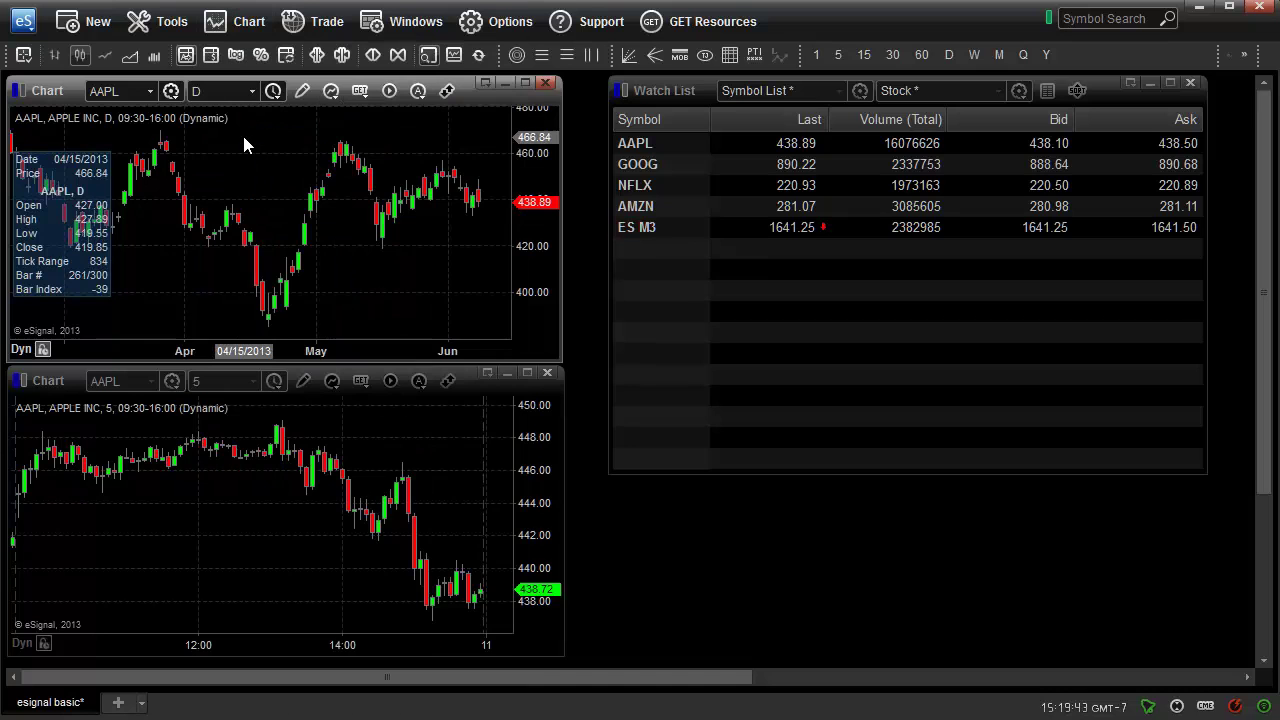
pyautogui.rightClick(244, 146)
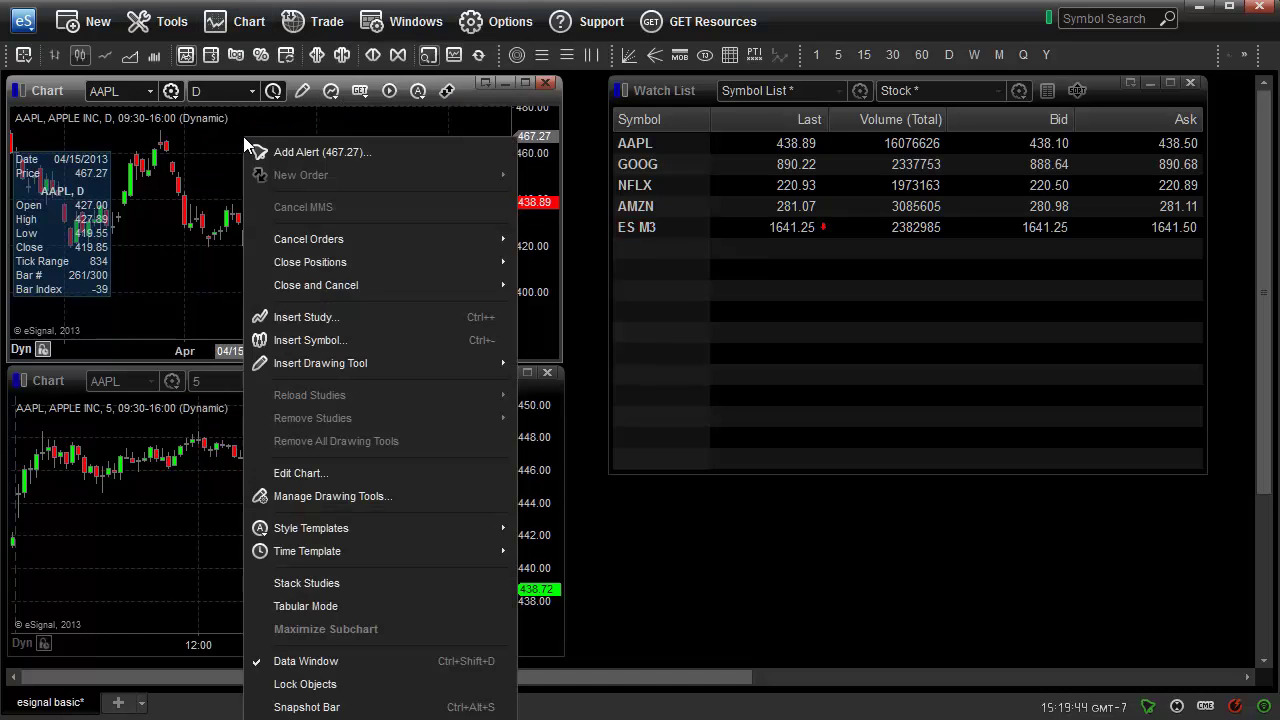
pyautogui.click(314, 316)
# Apply the built-in Volume study and shrink its pane beneath the price chart.
pyautogui.click(607, 124)
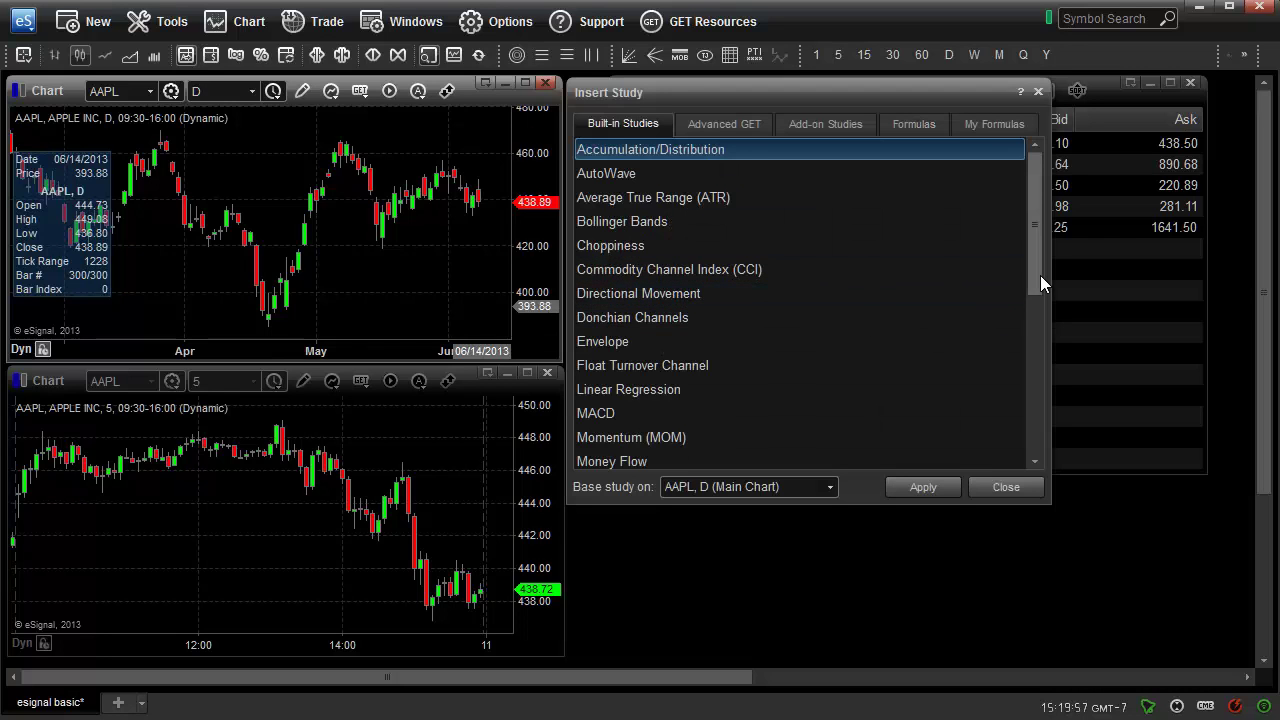
pyautogui.moveTo(1040, 275); pyautogui.dragTo(1030, 444)
pyautogui.click(621, 418)
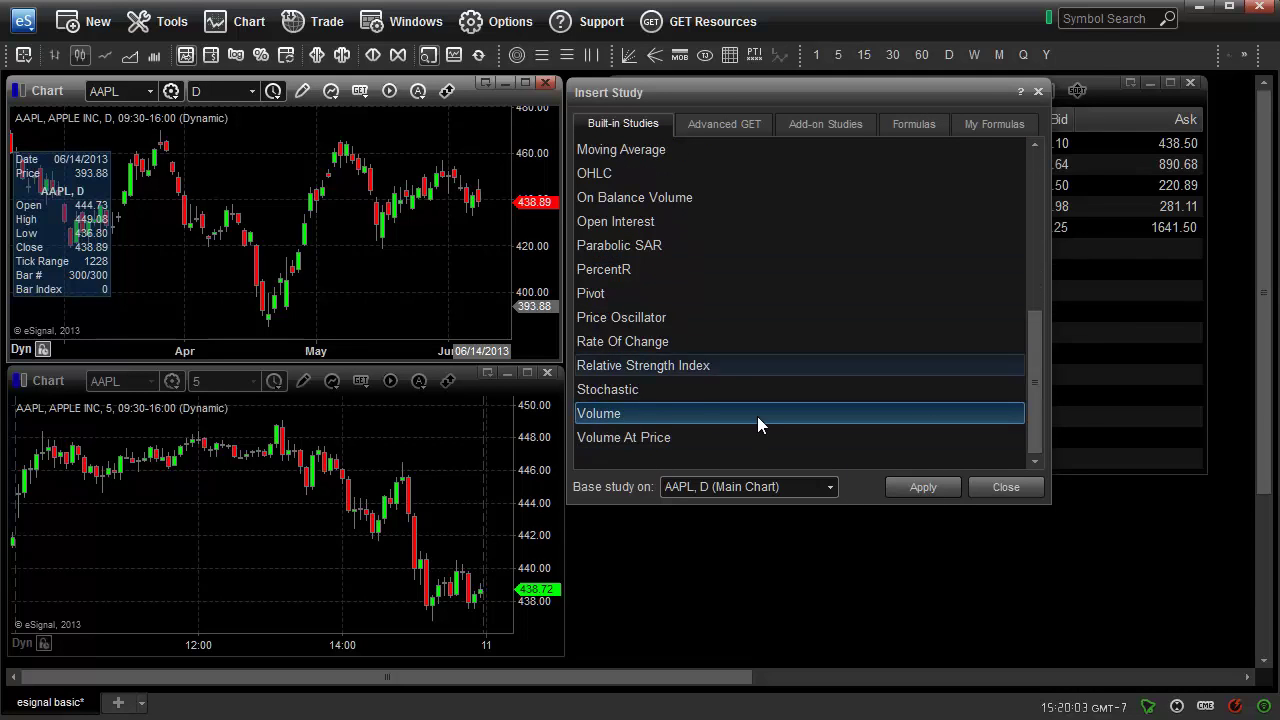
pyautogui.click(919, 489)
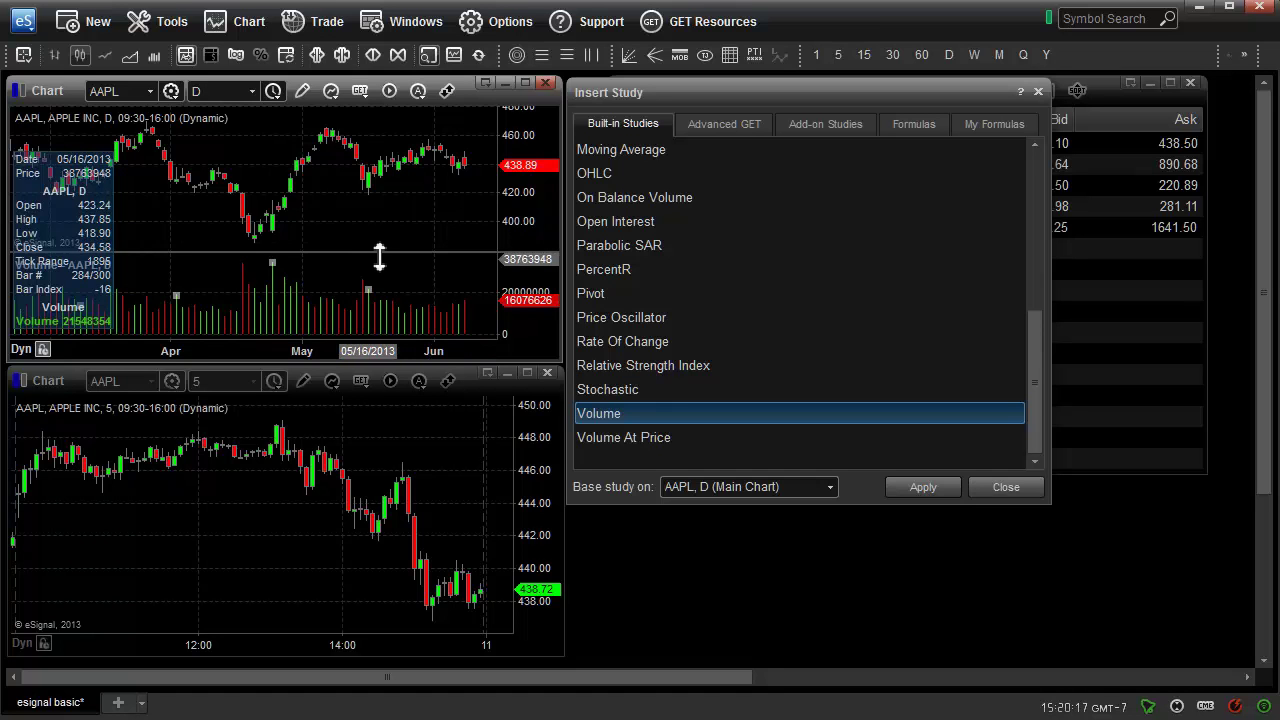
pyautogui.moveTo(379, 257); pyautogui.dragTo(385, 307)
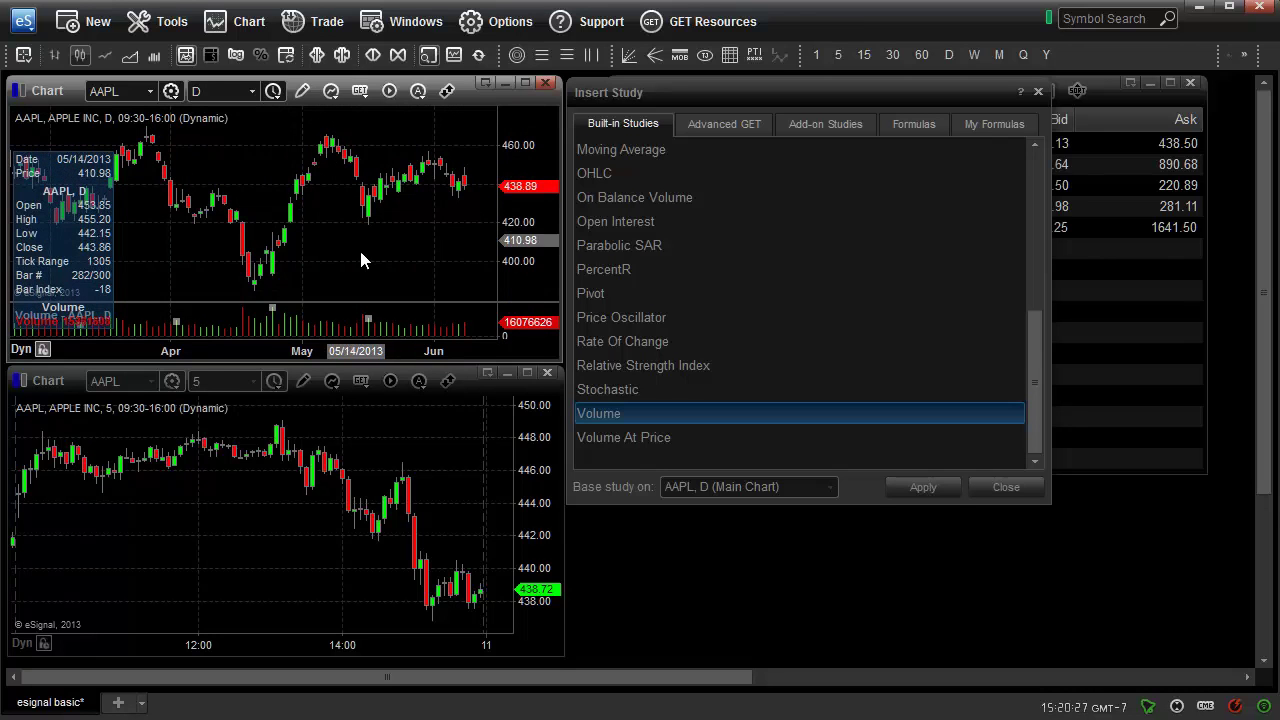
pyautogui.click(1032, 192)
# Add a Moving Average study to the AAPL daily chart.
pyautogui.click(634, 459)
pyautogui.click(905, 457)
pyautogui.doubleClick(646, 436)
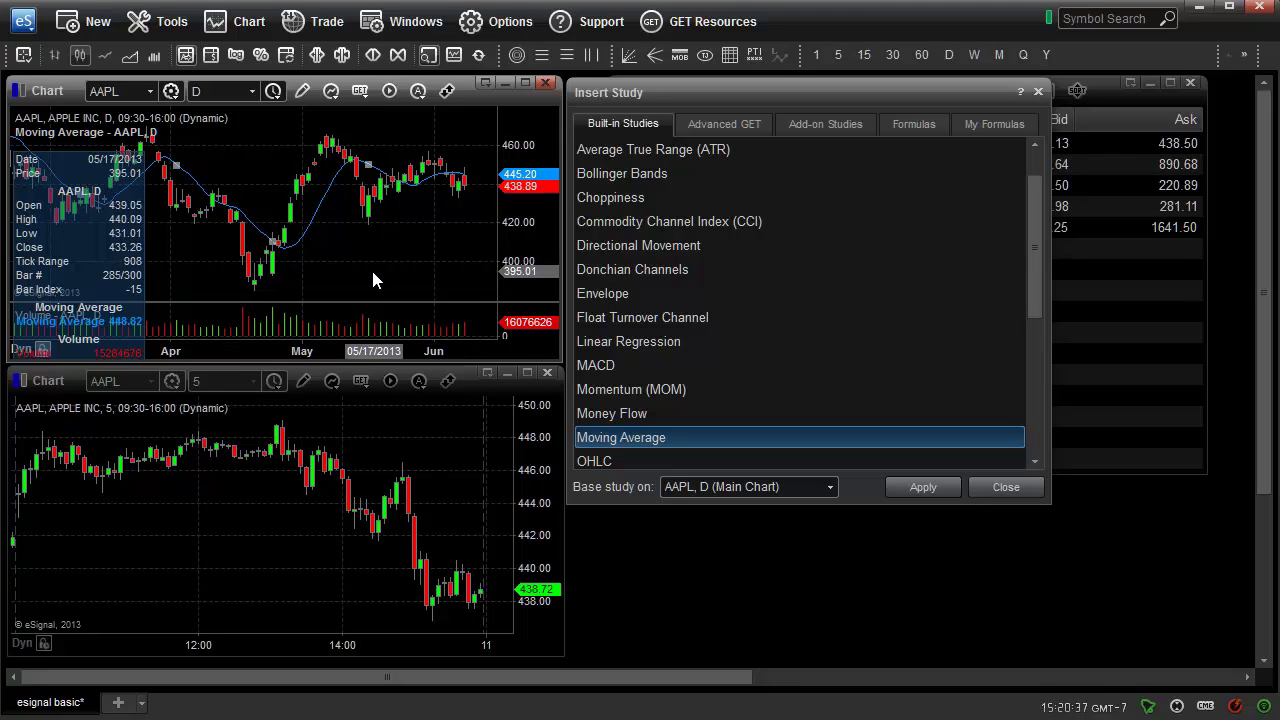
# Edit the moving average to a Simple 21-period length drawn in yellow.
pyautogui.rightClick(318, 224)
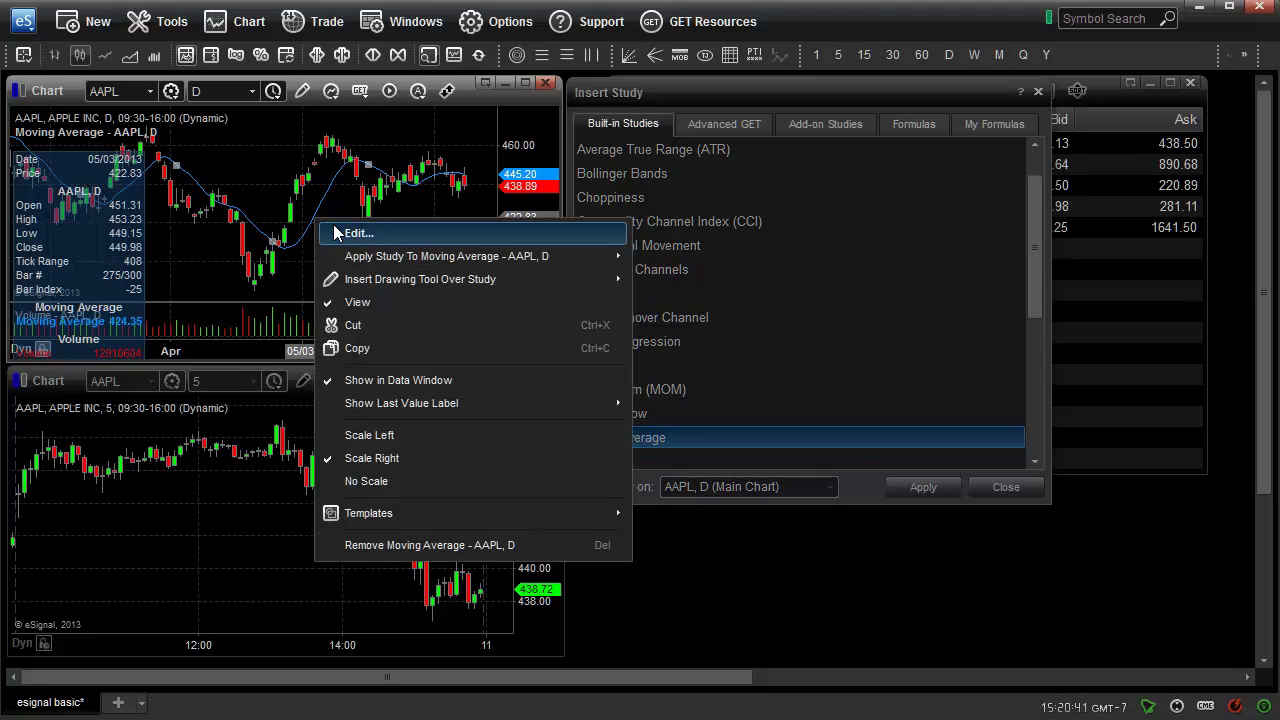
pyautogui.click(357, 235)
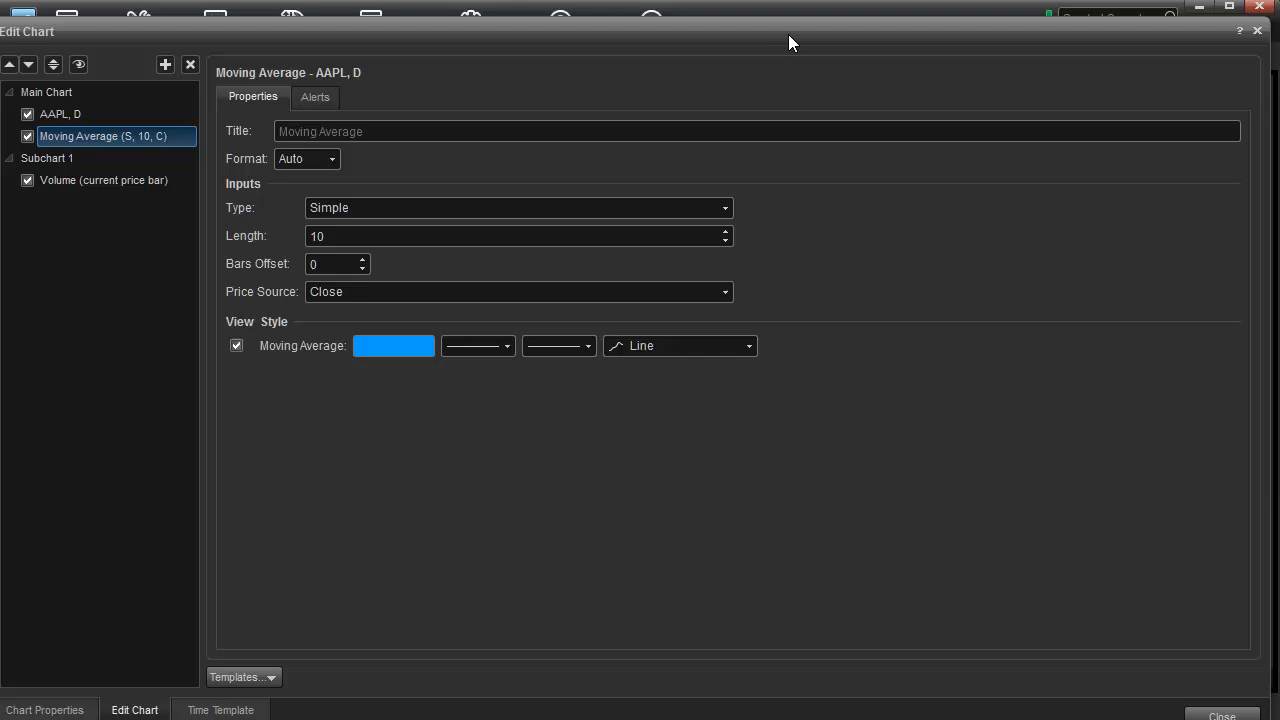
pyautogui.moveTo(789, 35); pyautogui.dragTo(795, 27)
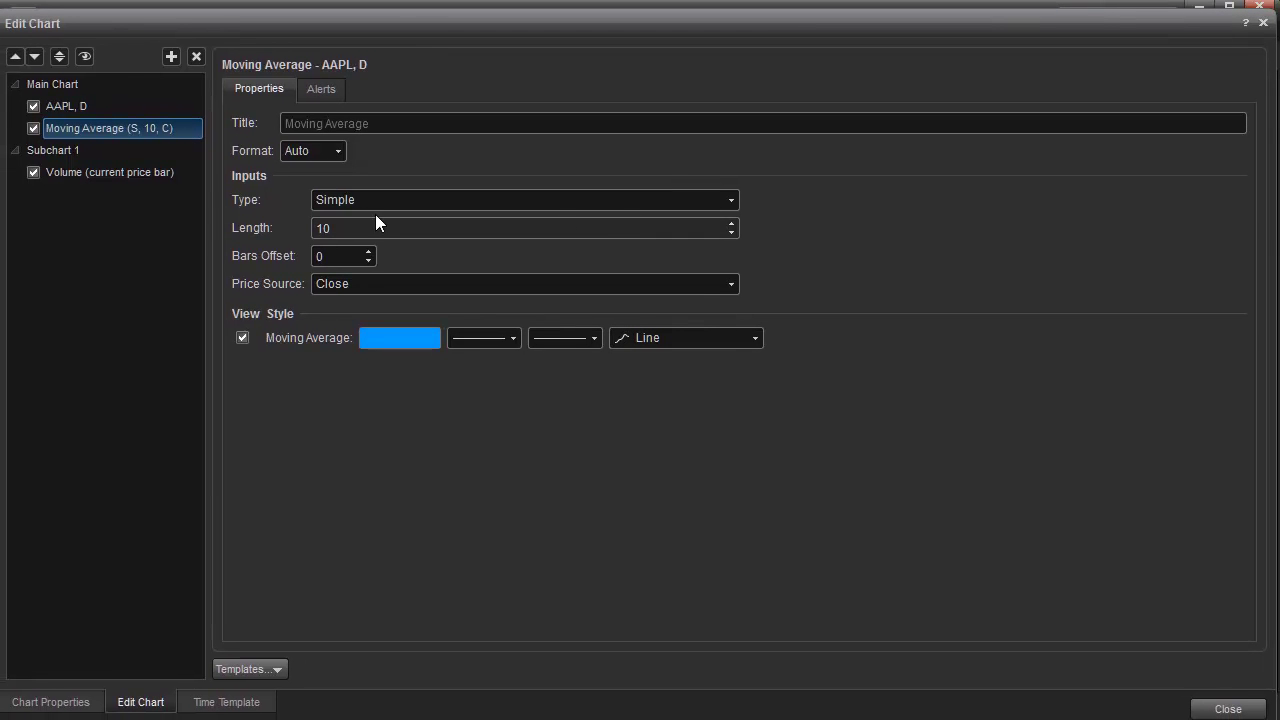
pyautogui.click(733, 200)
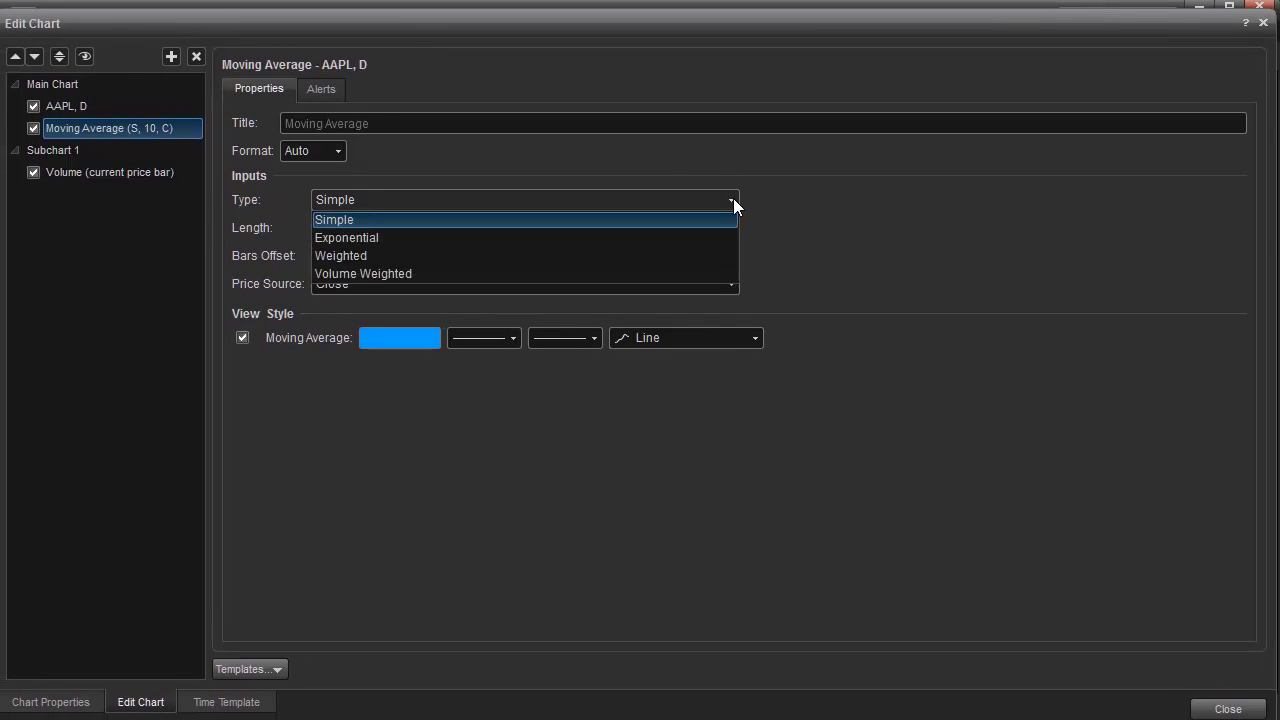
pyautogui.click(733, 198)
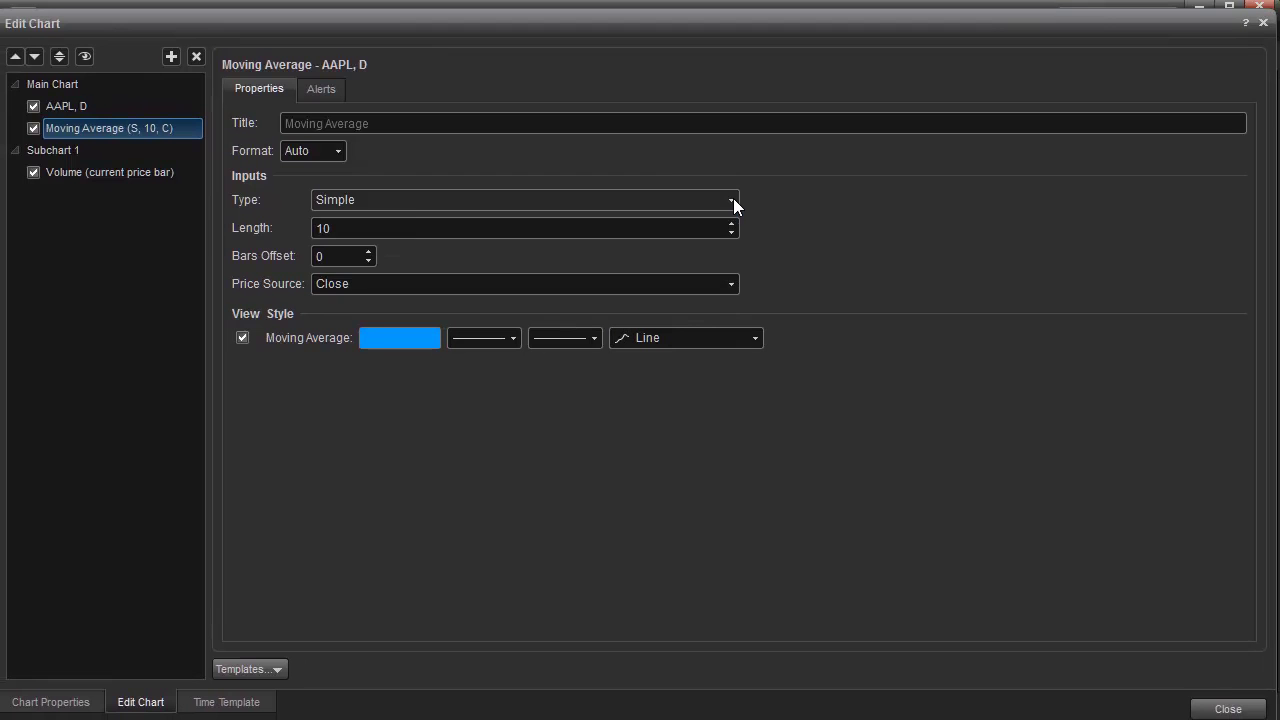
pyautogui.doubleClick(371, 231)
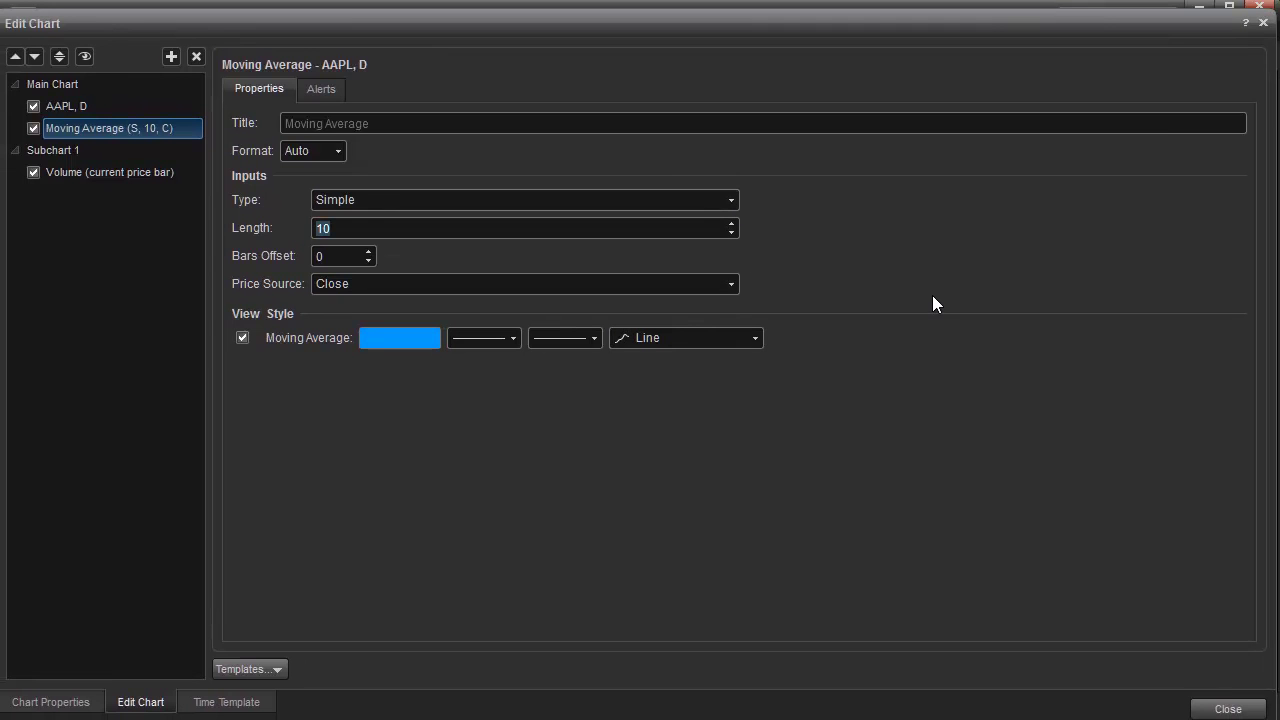
pyautogui.write('21')
pyautogui.click(406, 338)
pyautogui.click(496, 213)
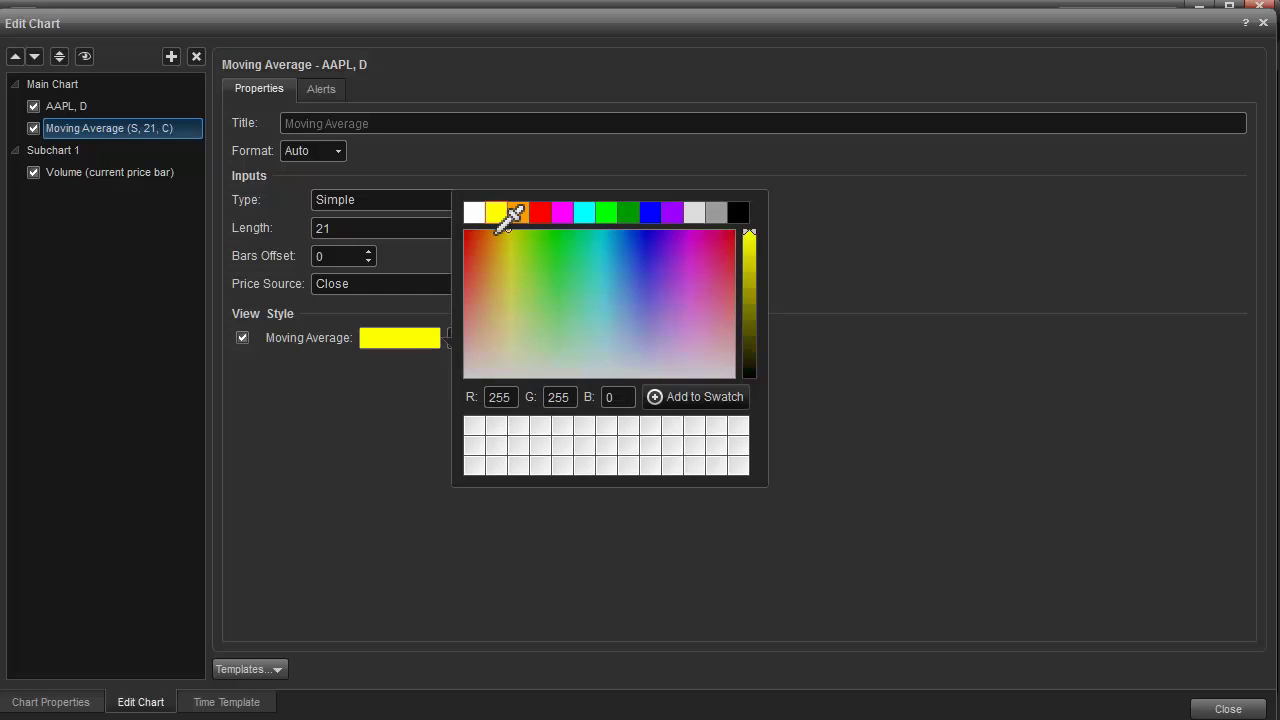
pyautogui.click(784, 566)
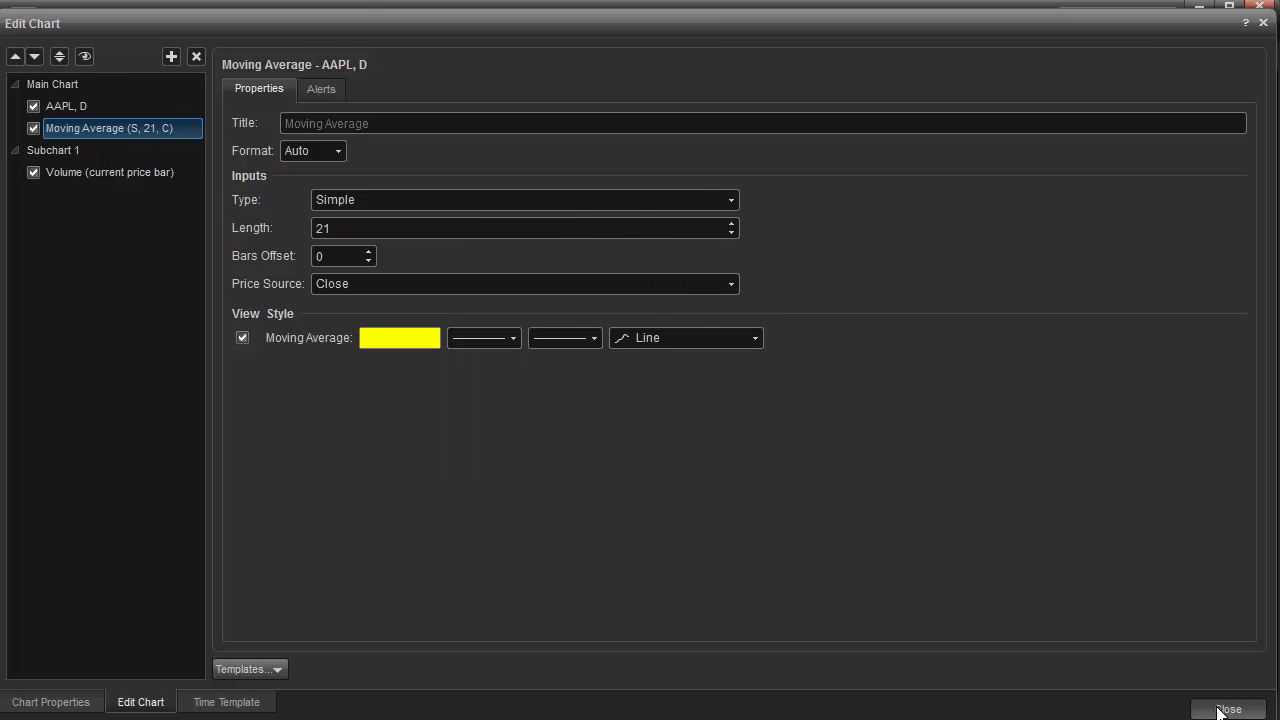
pyautogui.click(1222, 709)
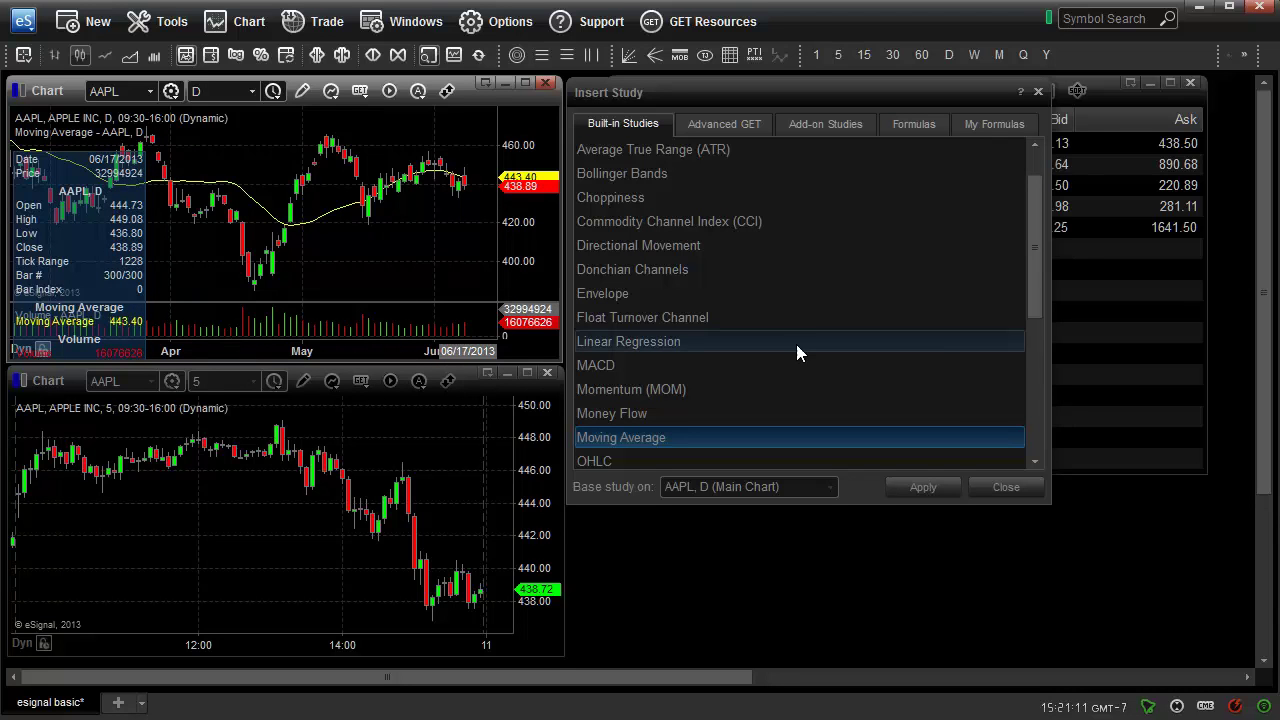
# Browse the study tabs and apply Tradesight_Comber_v15.efs from Formulas to the AAPL chart.
pyautogui.click(713, 123)
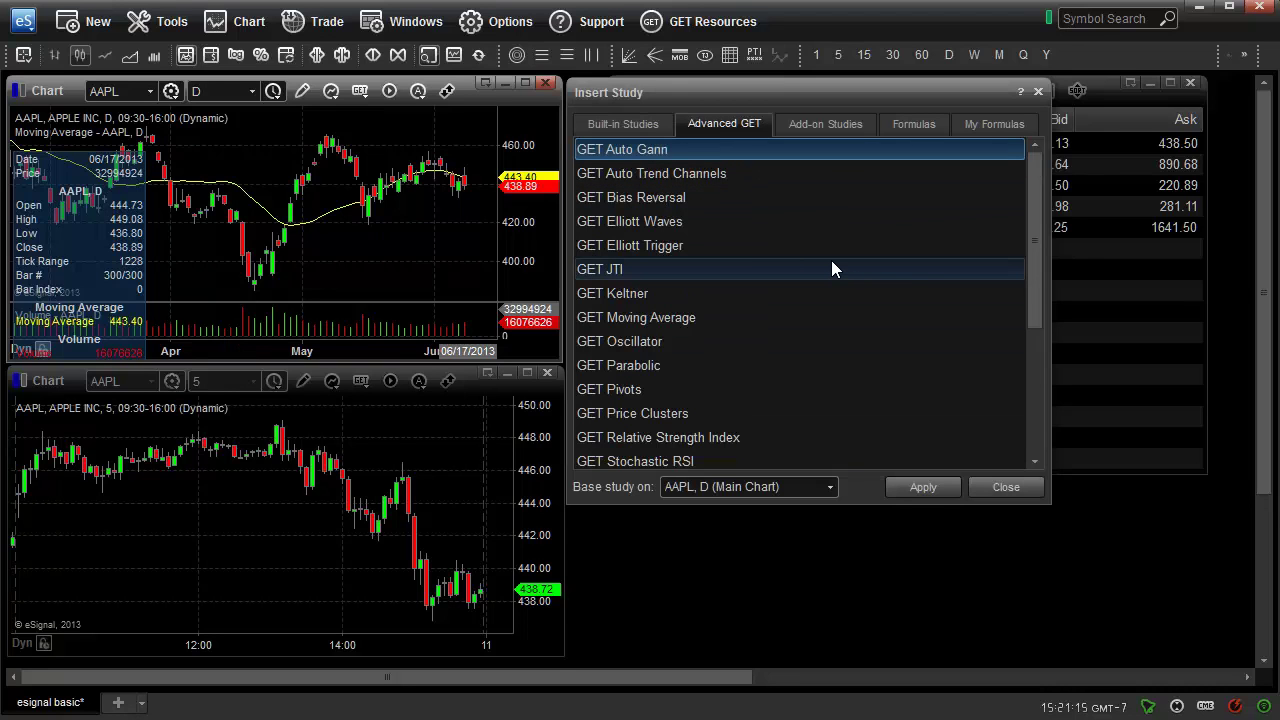
pyautogui.click(822, 125)
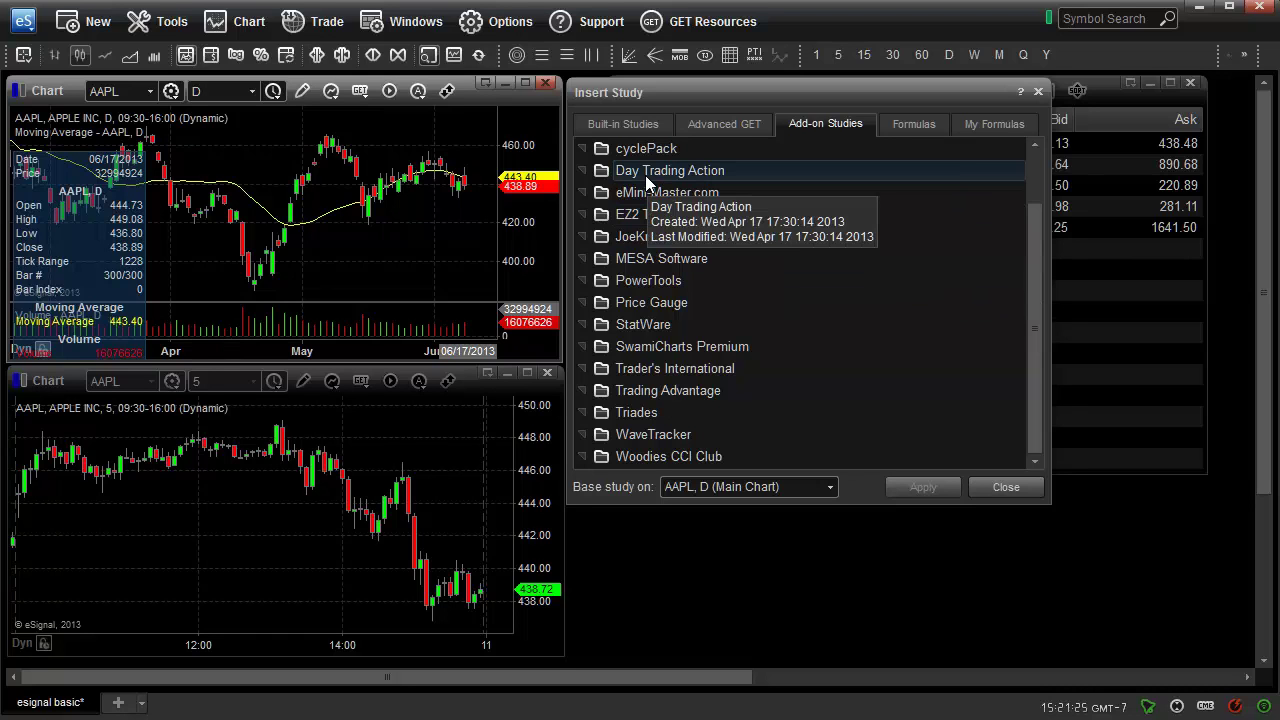
pyautogui.click(914, 124)
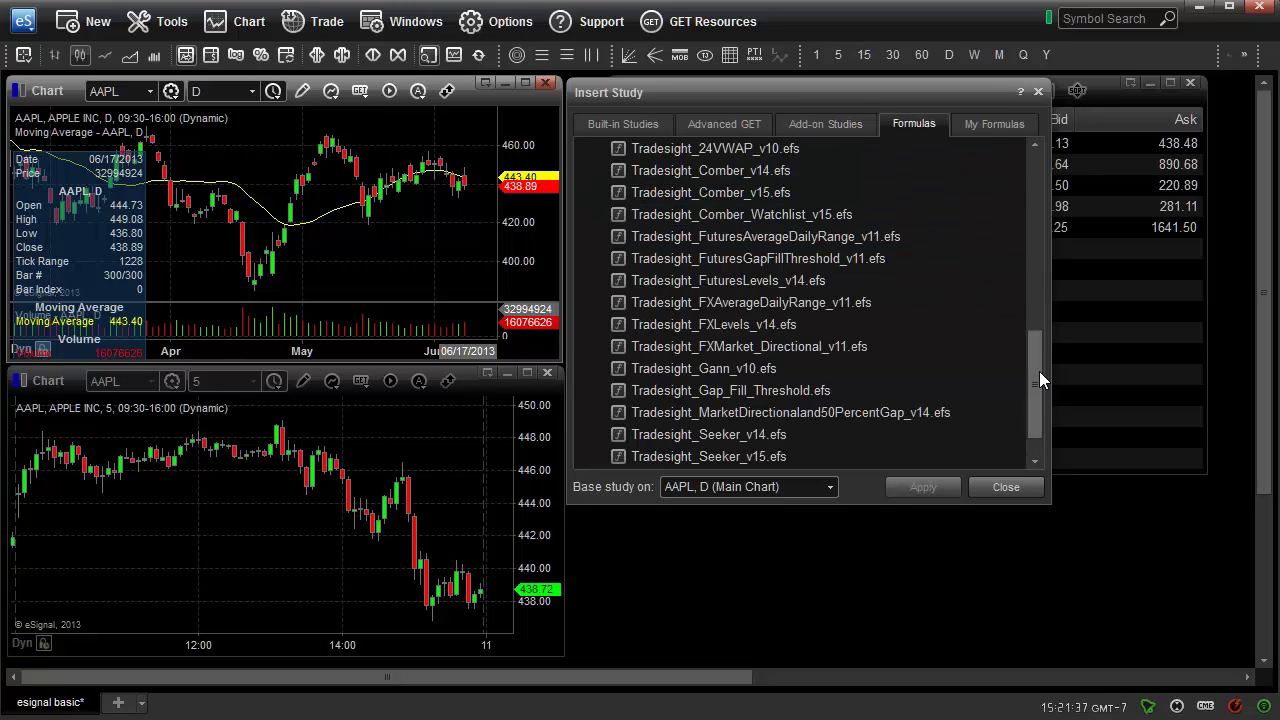
pyautogui.click(735, 195)
pyautogui.click(921, 485)
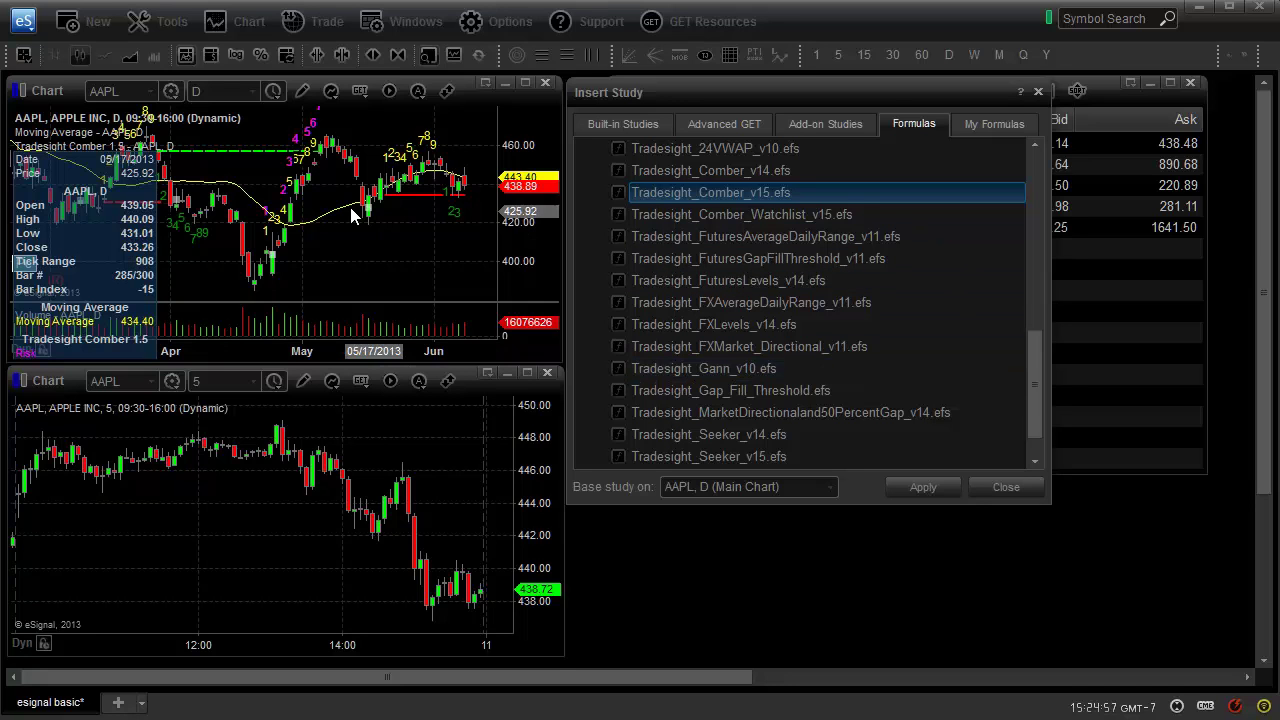
pyautogui.click(335, 252)
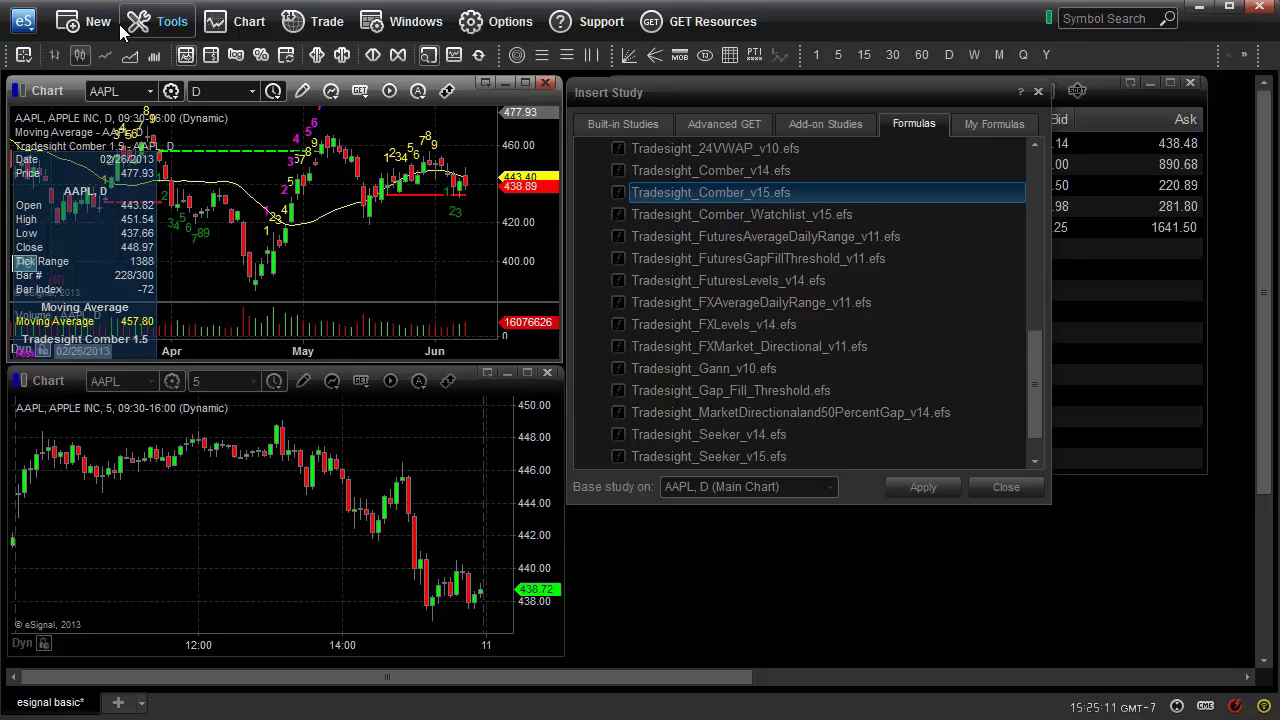
# Start a new price alert from the Manage Alerts window.
pyautogui.click(161, 24)
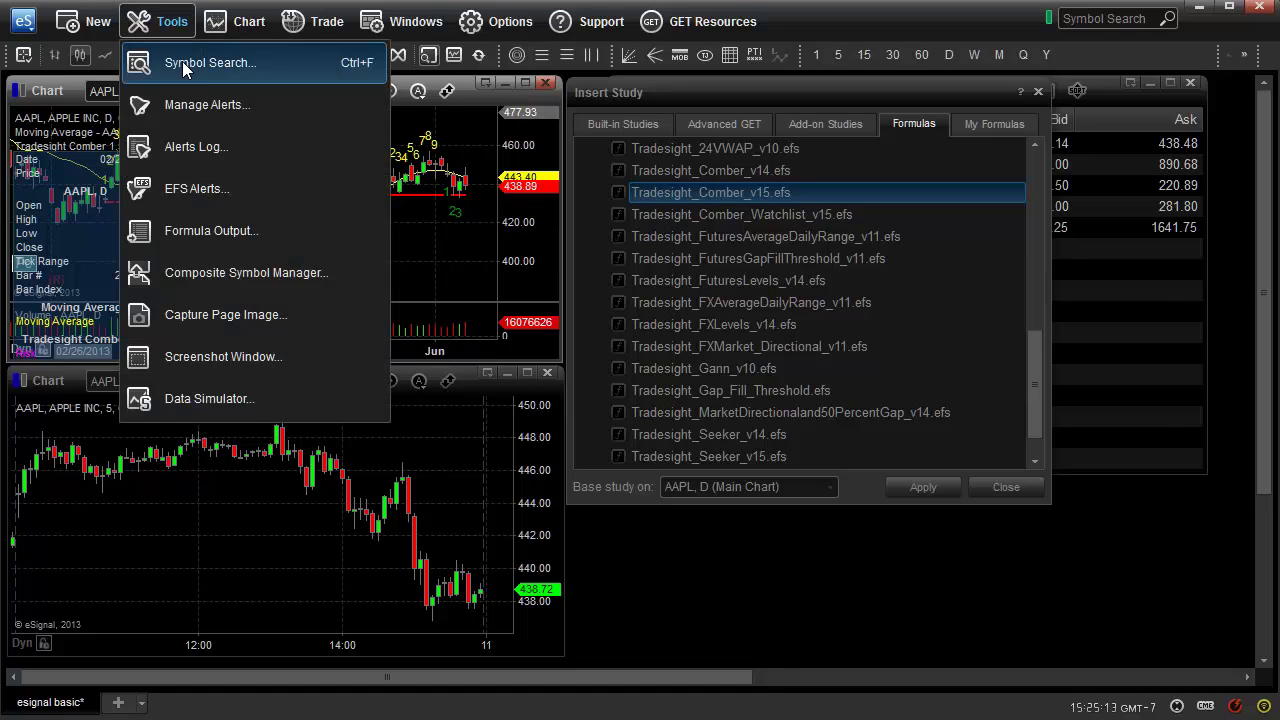
pyautogui.click(196, 102)
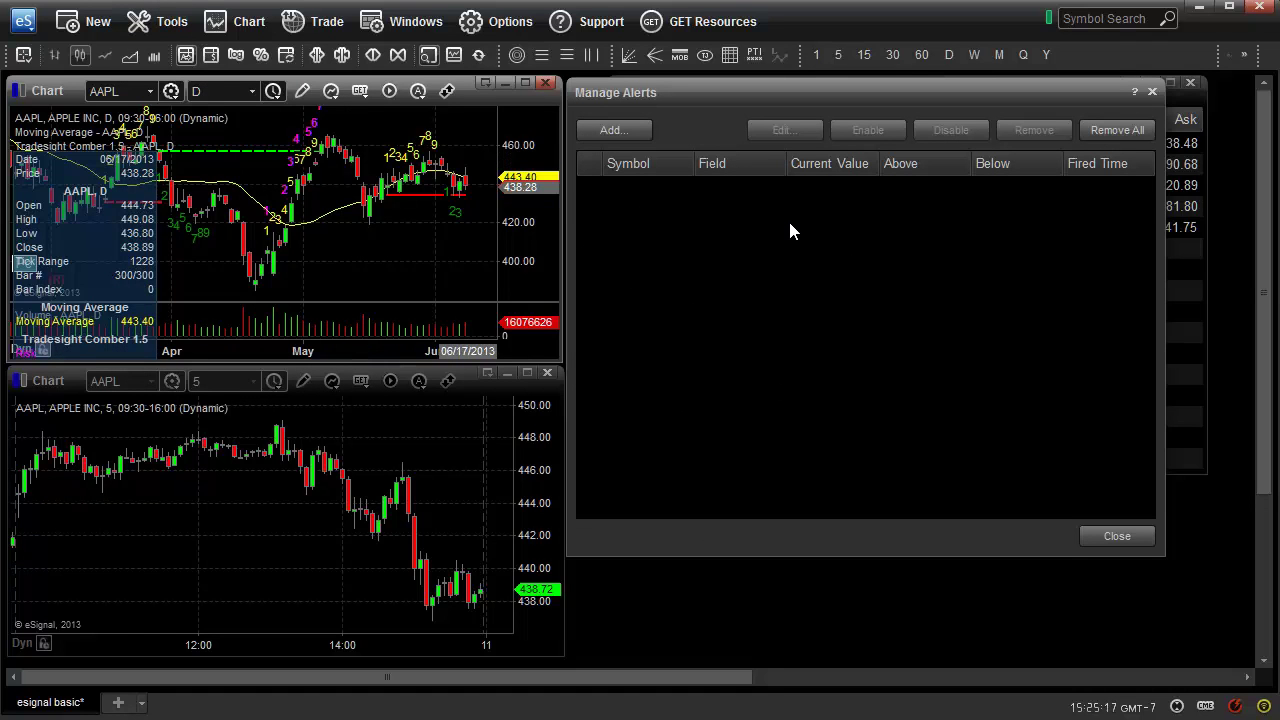
pyautogui.click(629, 130)
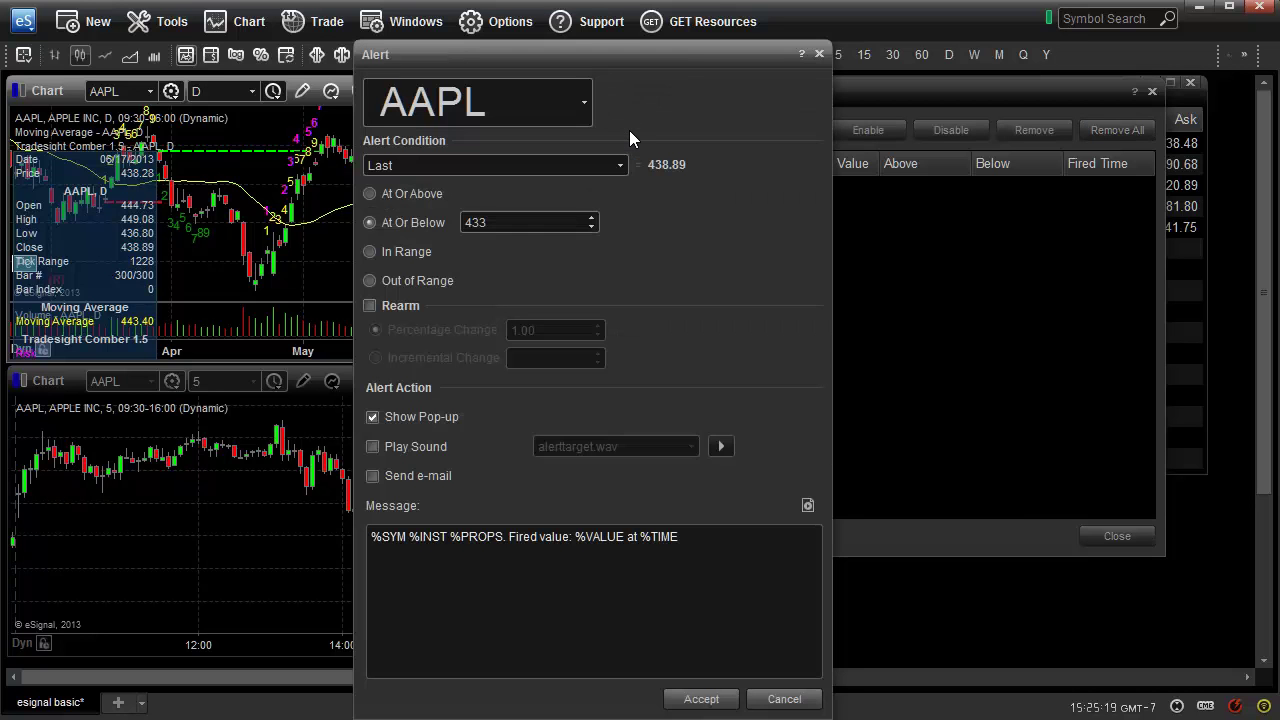
pyautogui.moveTo(676, 60); pyautogui.dragTo(891, 34)
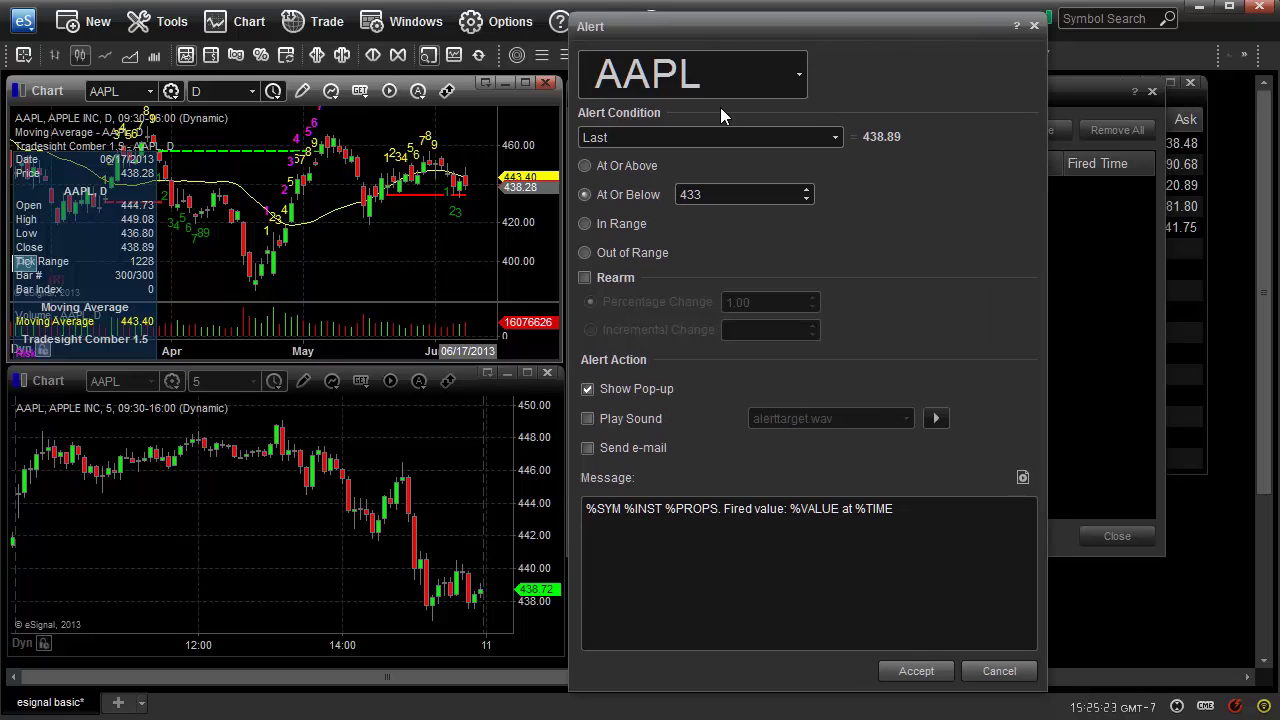
# Set the alert to Last at or below 433, rearming off, with a sound action.
pyautogui.click(833, 139)
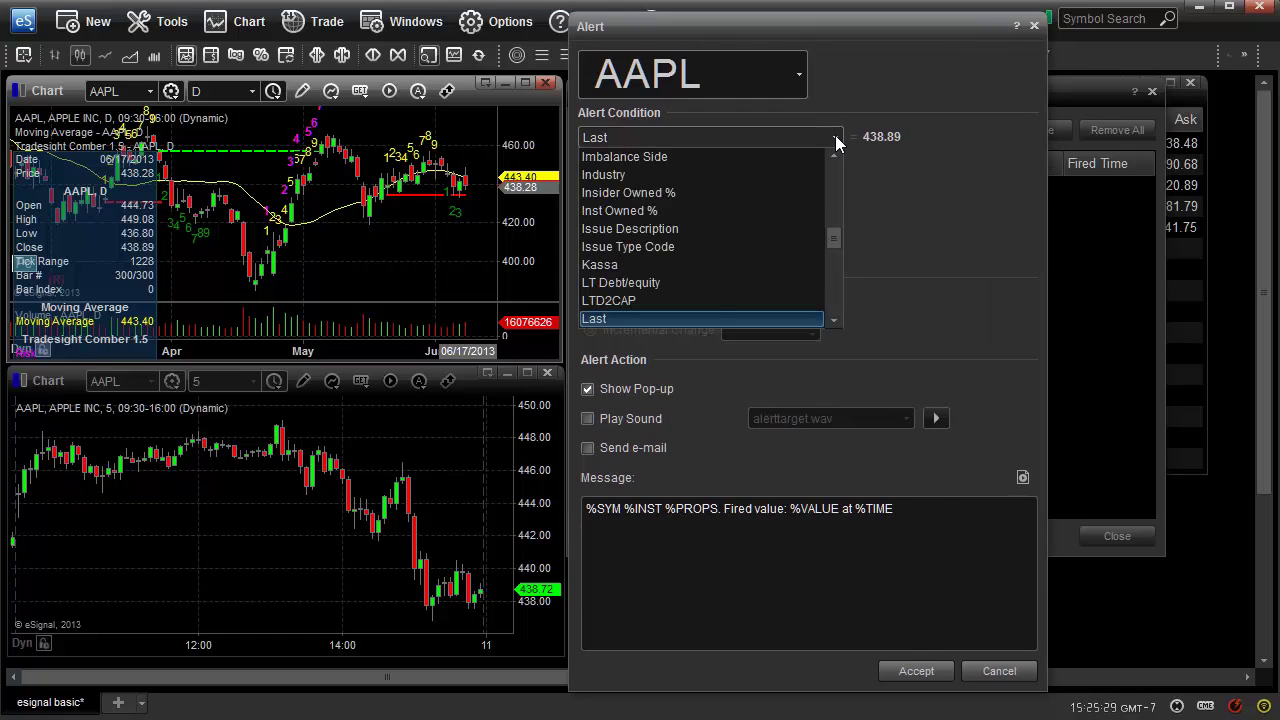
pyautogui.click(834, 140)
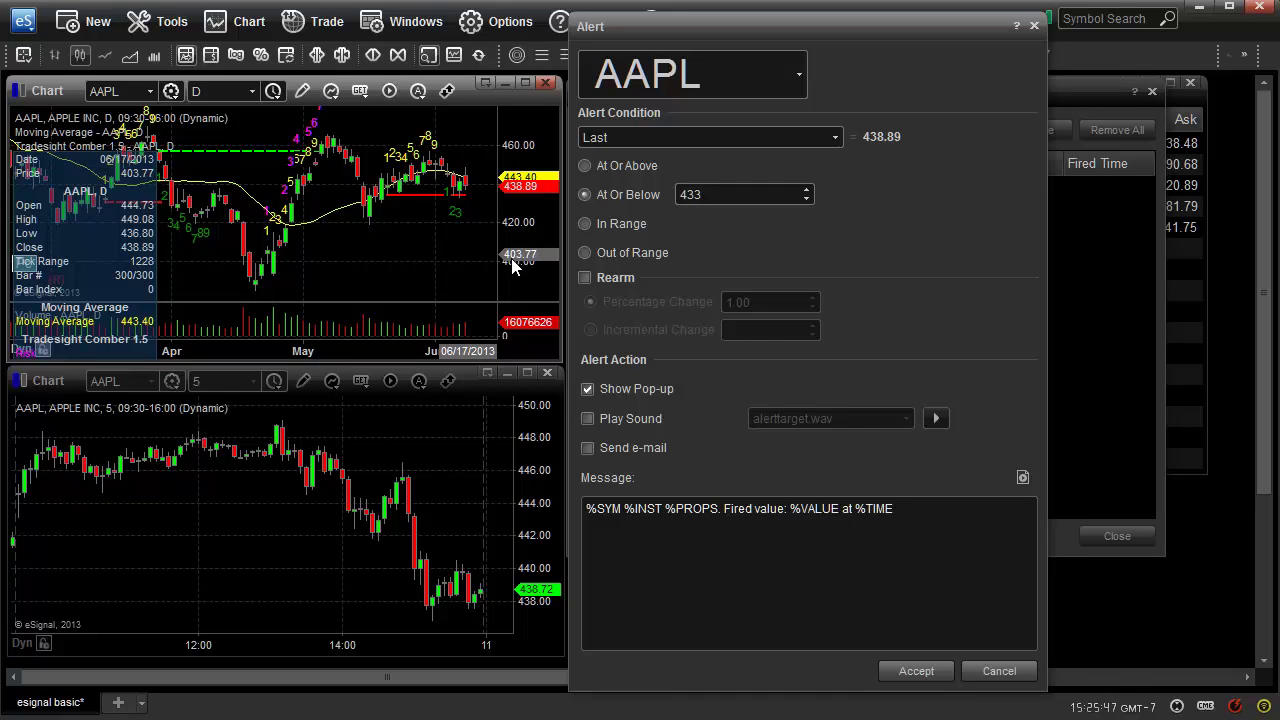
pyautogui.click(584, 166)
pyautogui.click(585, 195)
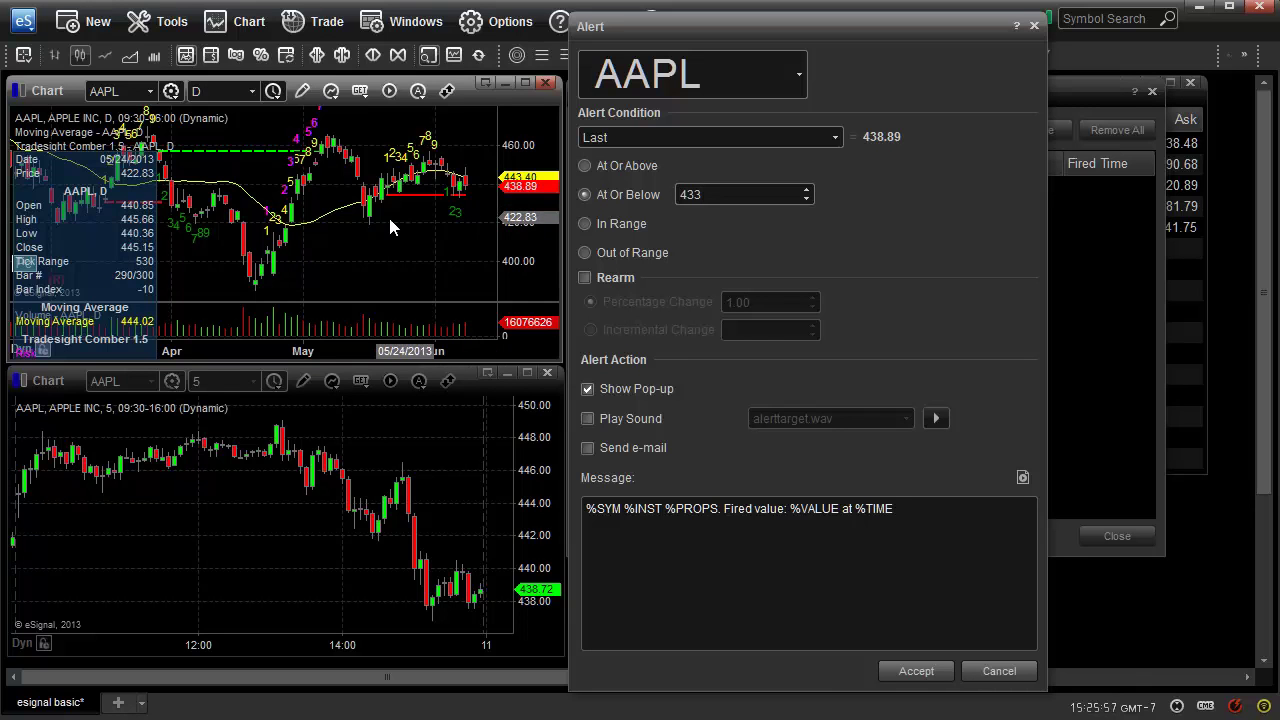
pyautogui.click(585, 278)
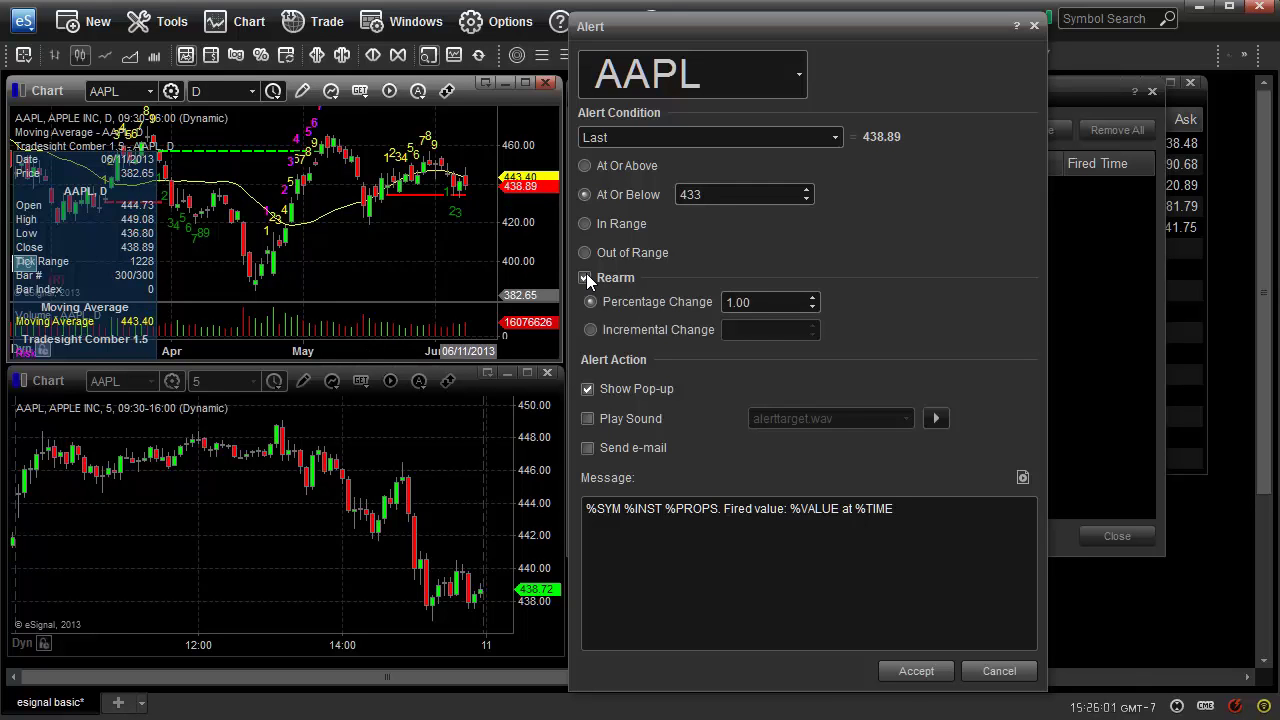
pyautogui.click(585, 278)
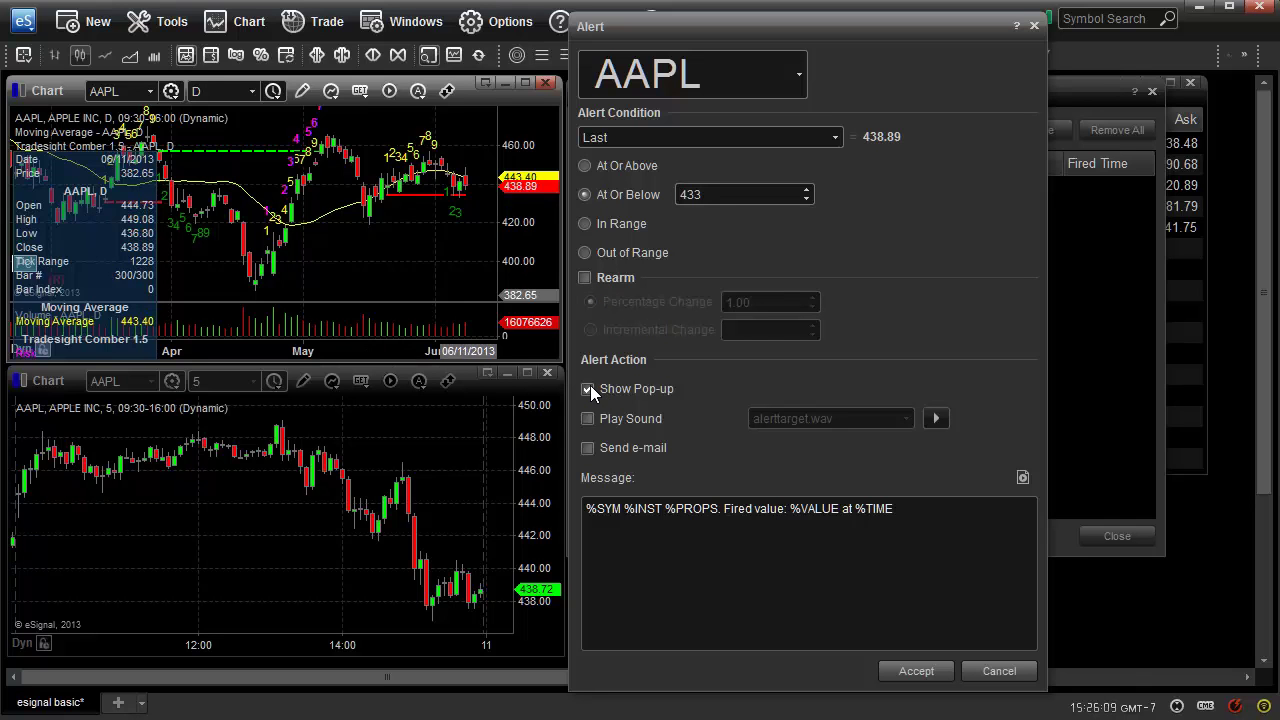
pyautogui.click(588, 419)
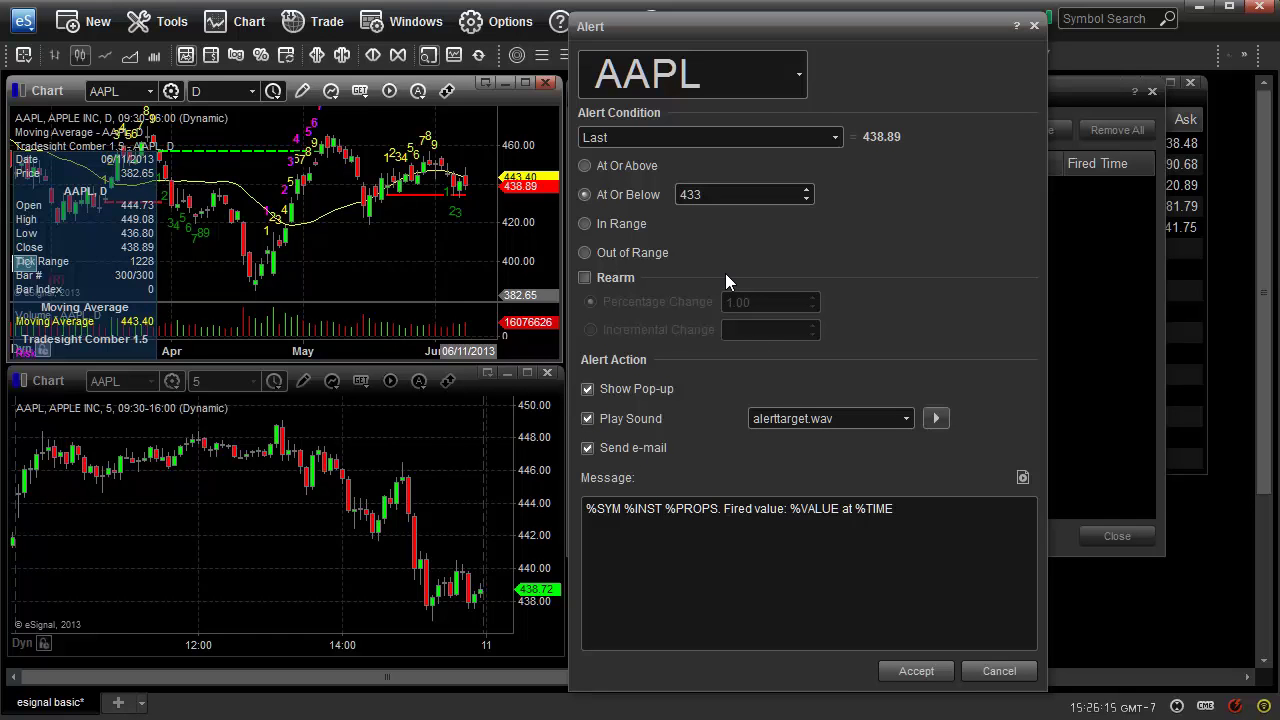
# Accept the AAPL alert, then reopen its settings to review and cancel.
pyautogui.click(916, 671)
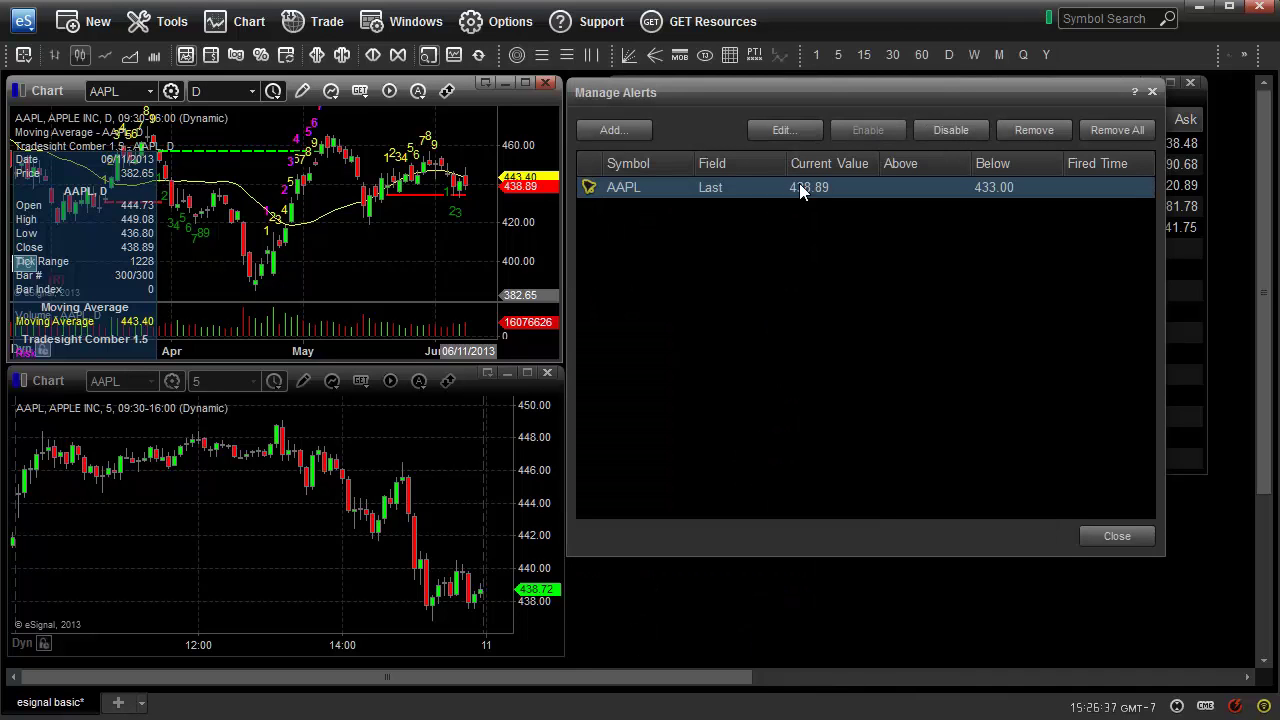
pyautogui.click(784, 132)
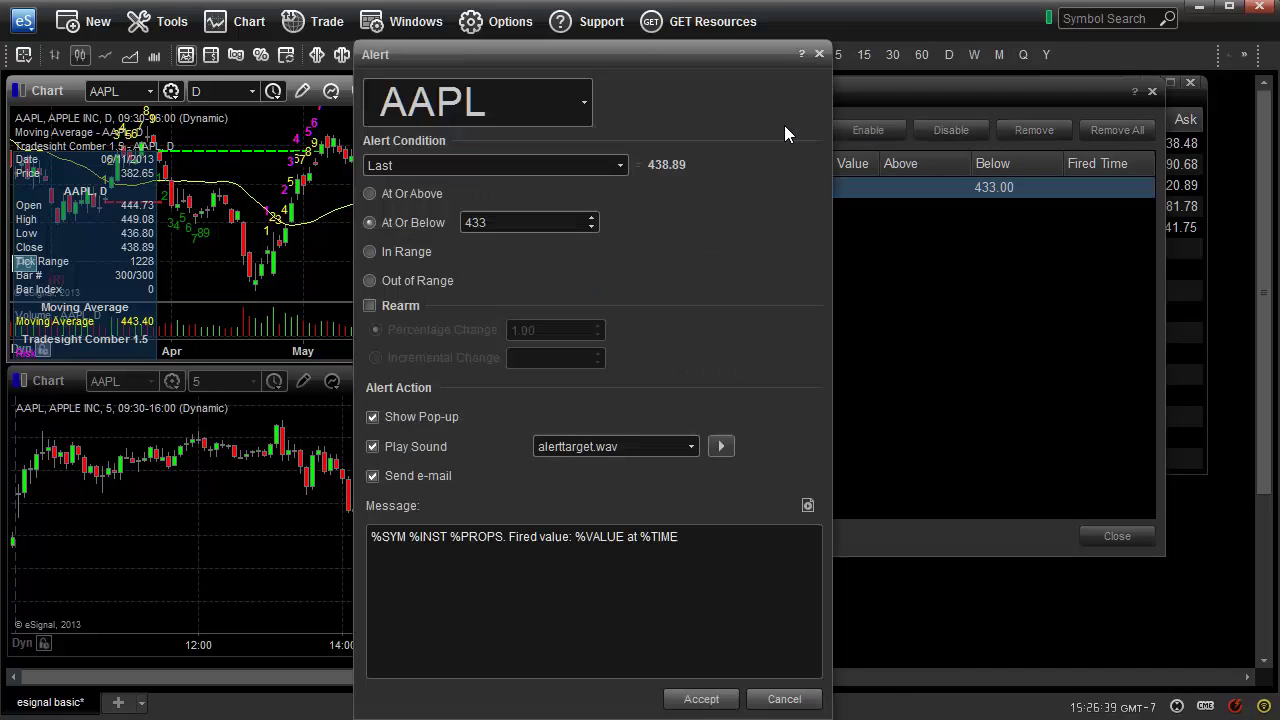
pyautogui.moveTo(668, 62); pyautogui.dragTo(951, 39)
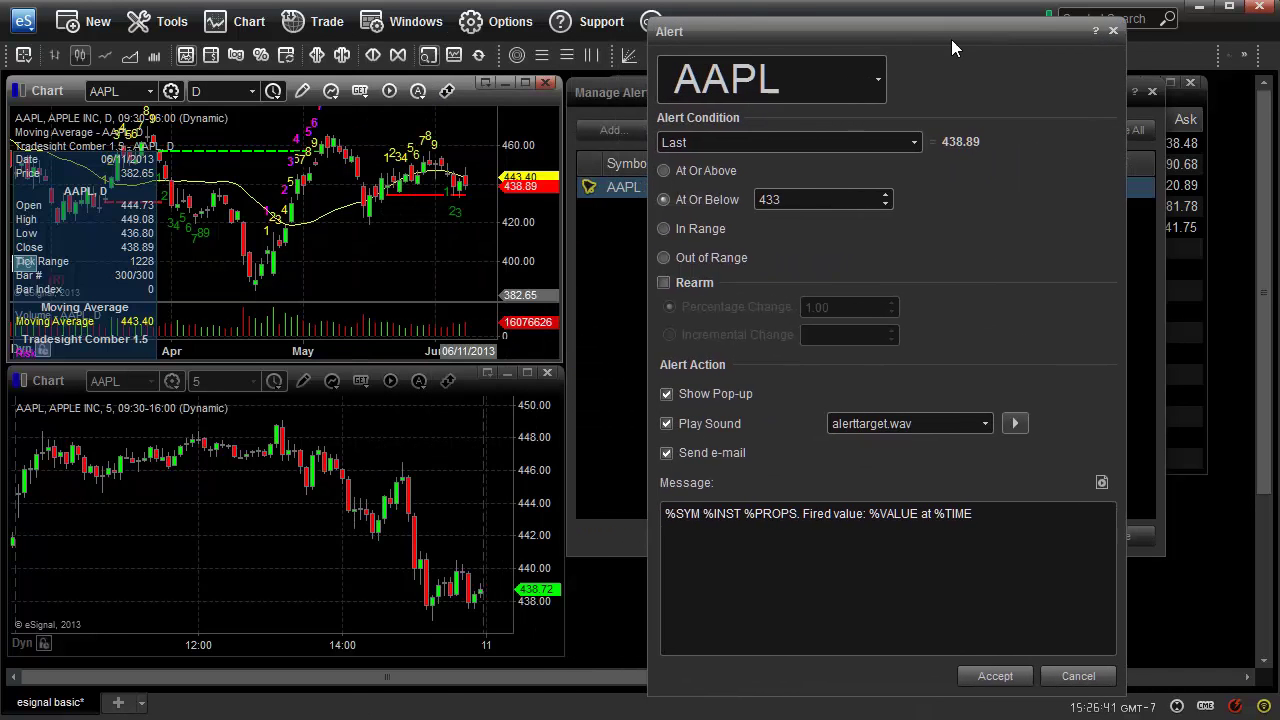
pyautogui.click(1074, 677)
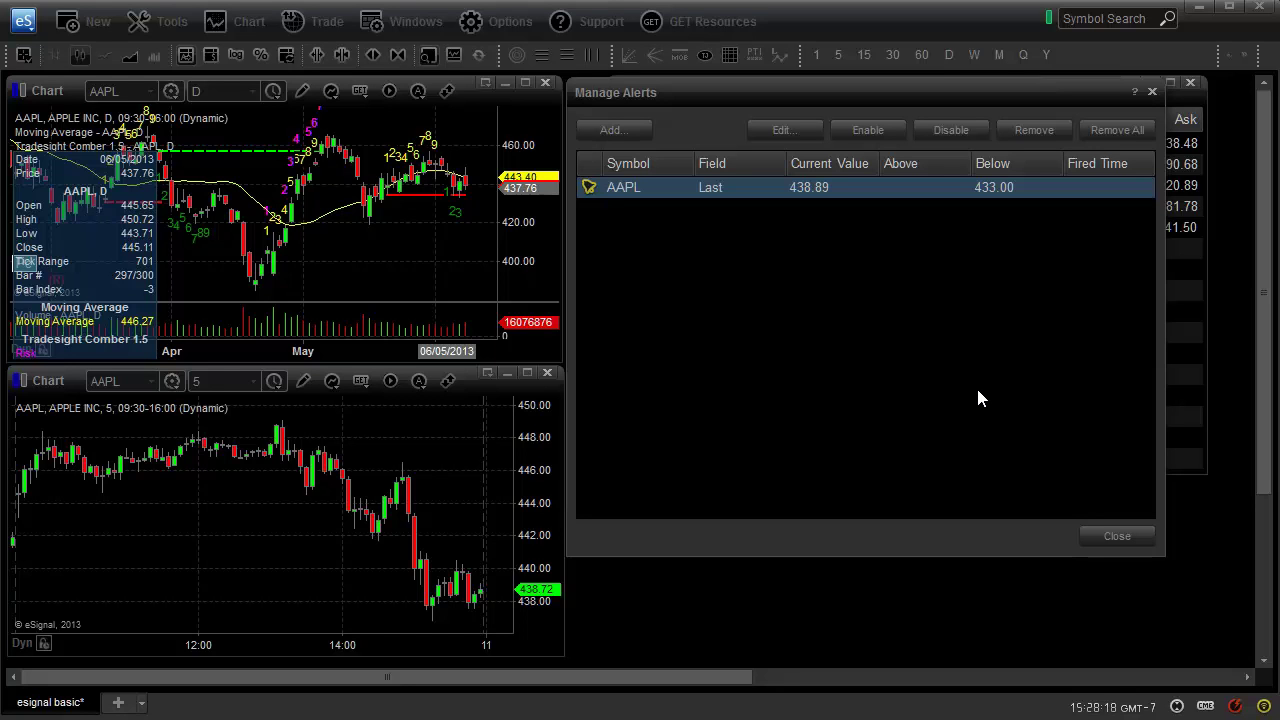
# Close the alert and study windows, load NFLX into the linked charts, and activate the daily chart.
pyautogui.click(1152, 92)
pyautogui.click(1041, 94)
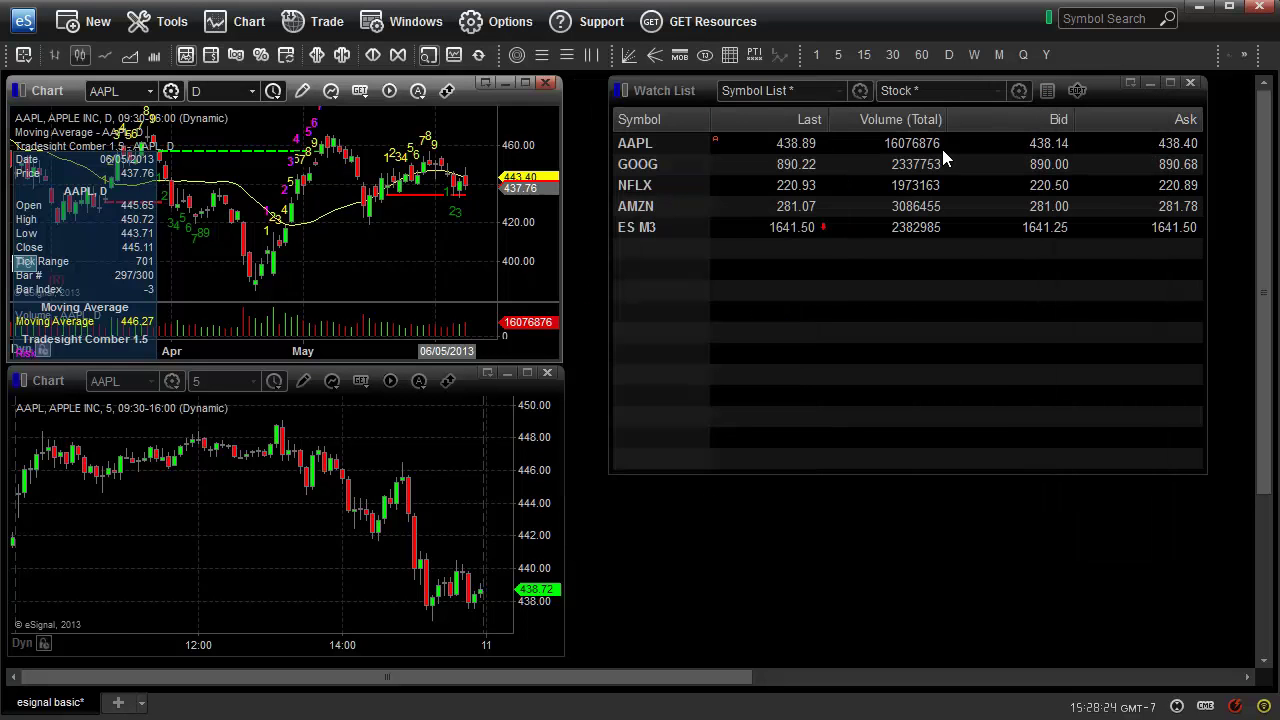
pyautogui.click(675, 182)
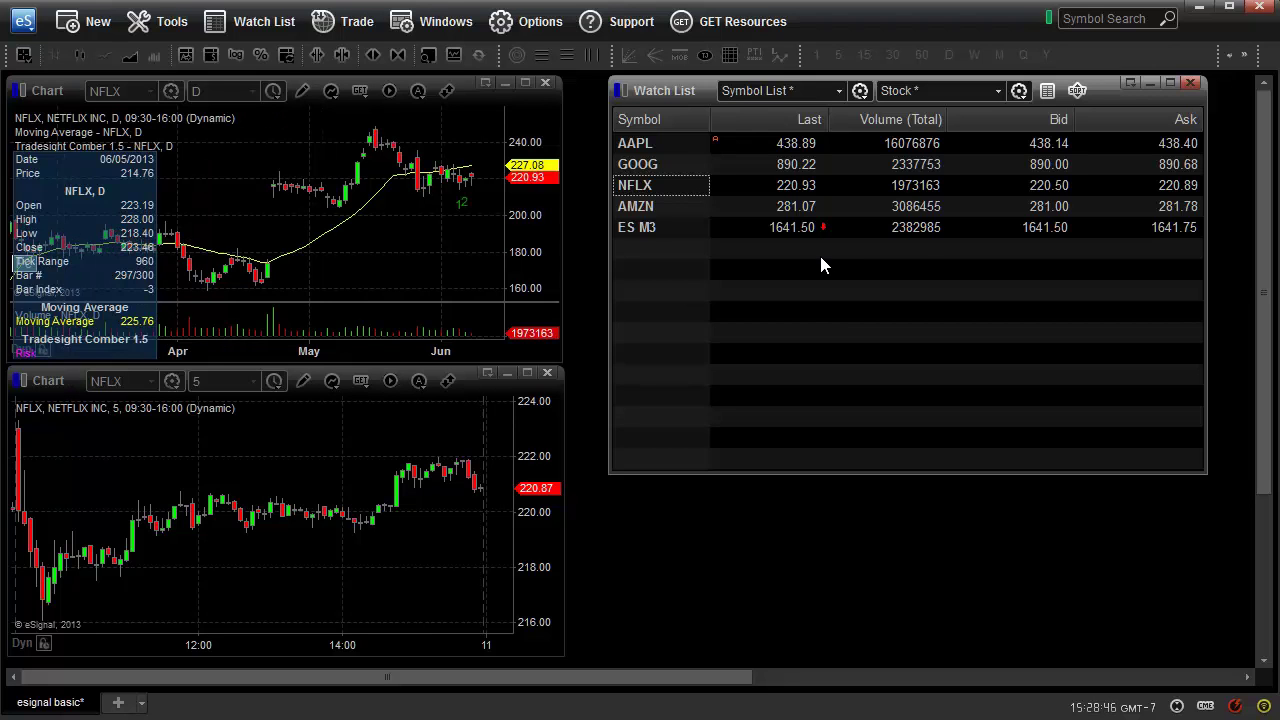
pyautogui.click(296, 138)
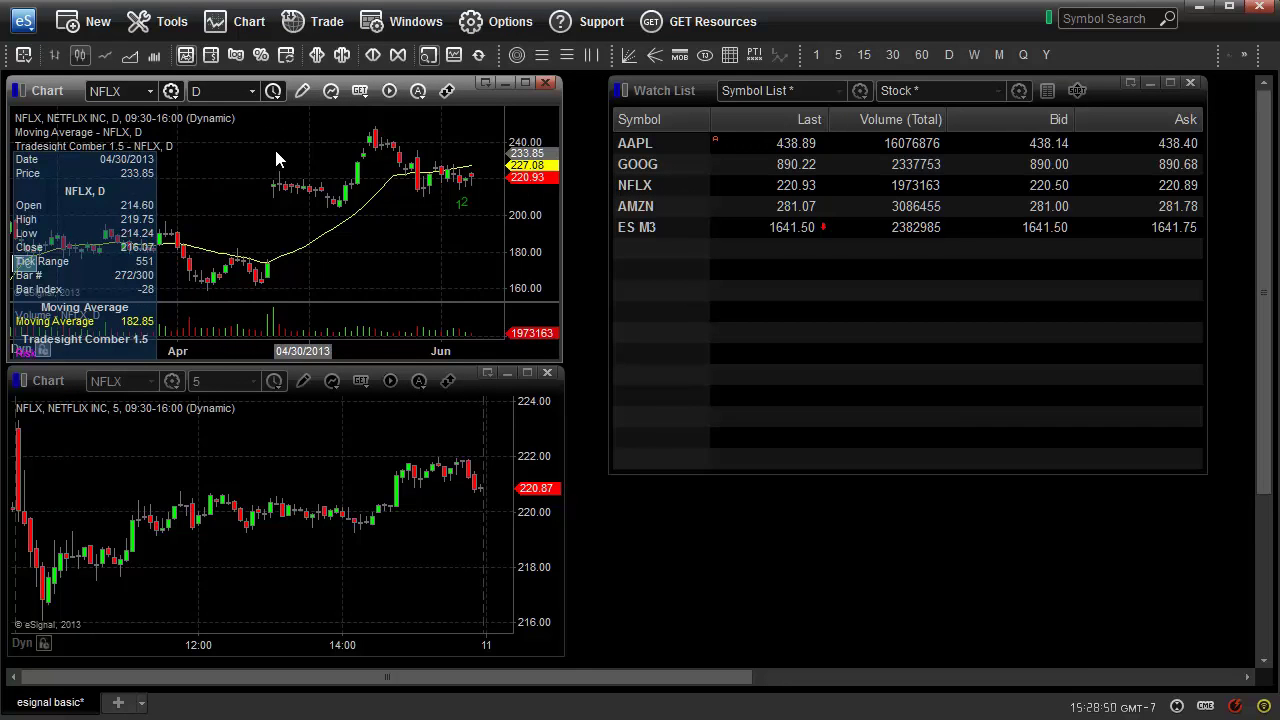
# Show the drawing tools, then place and cut two horizontal lines on the NFLX daily chart.
pyautogui.click(308, 90)
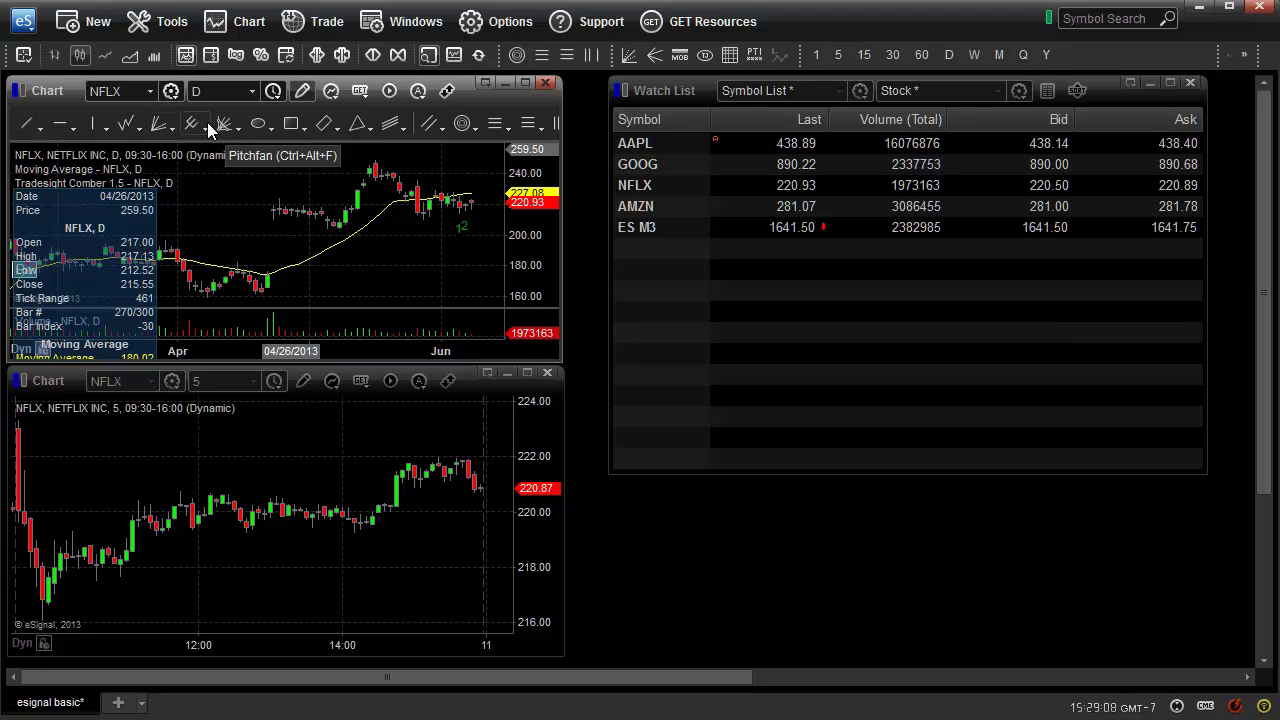
pyautogui.click(58, 126)
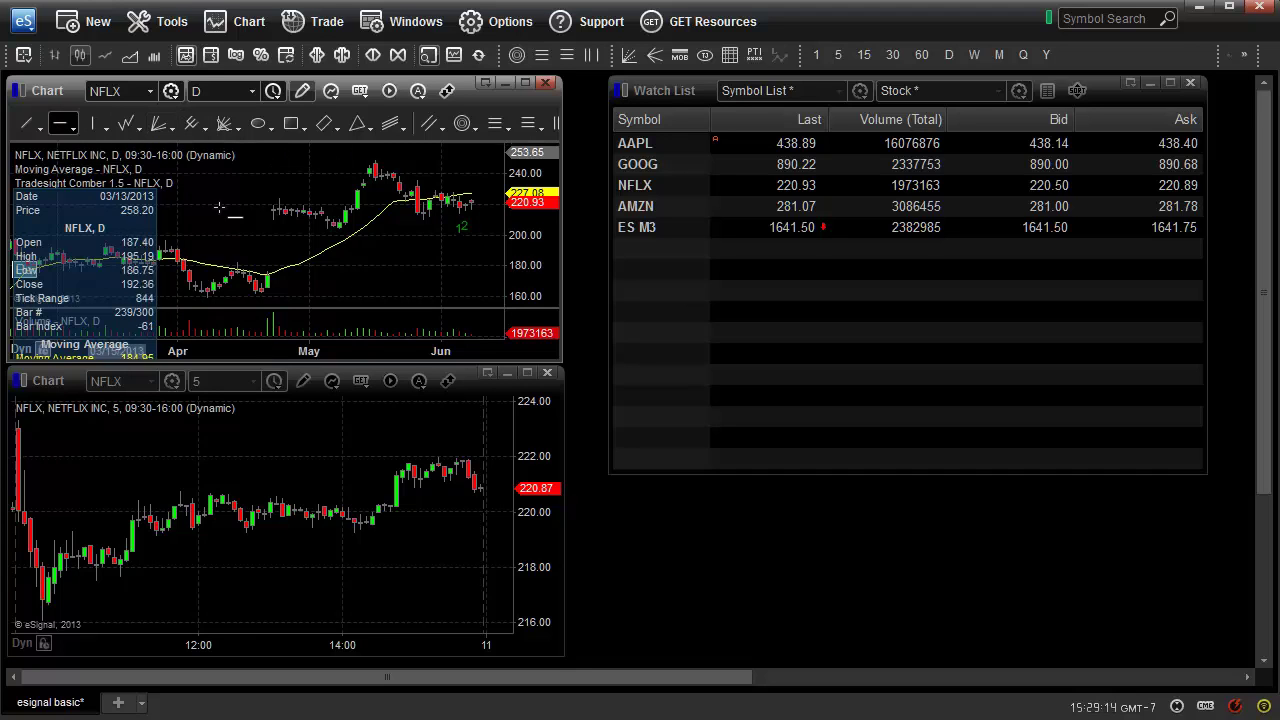
pyautogui.click(440, 236)
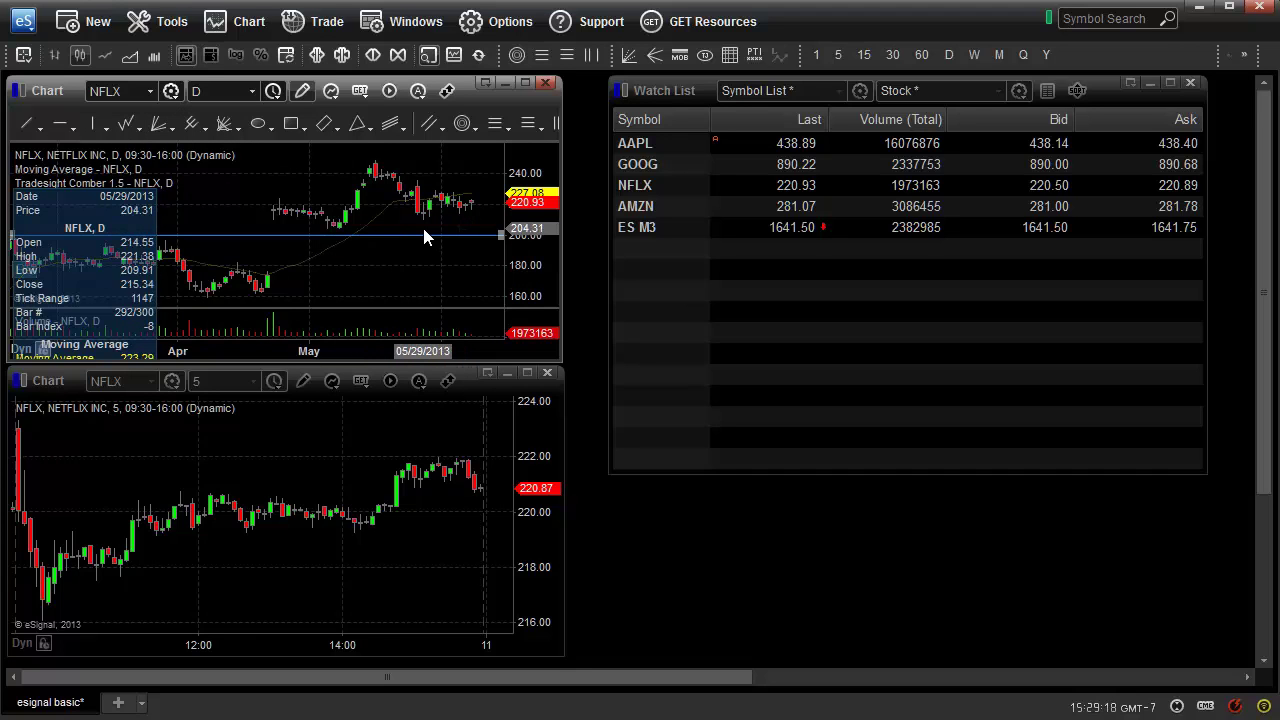
pyautogui.rightClick(408, 236)
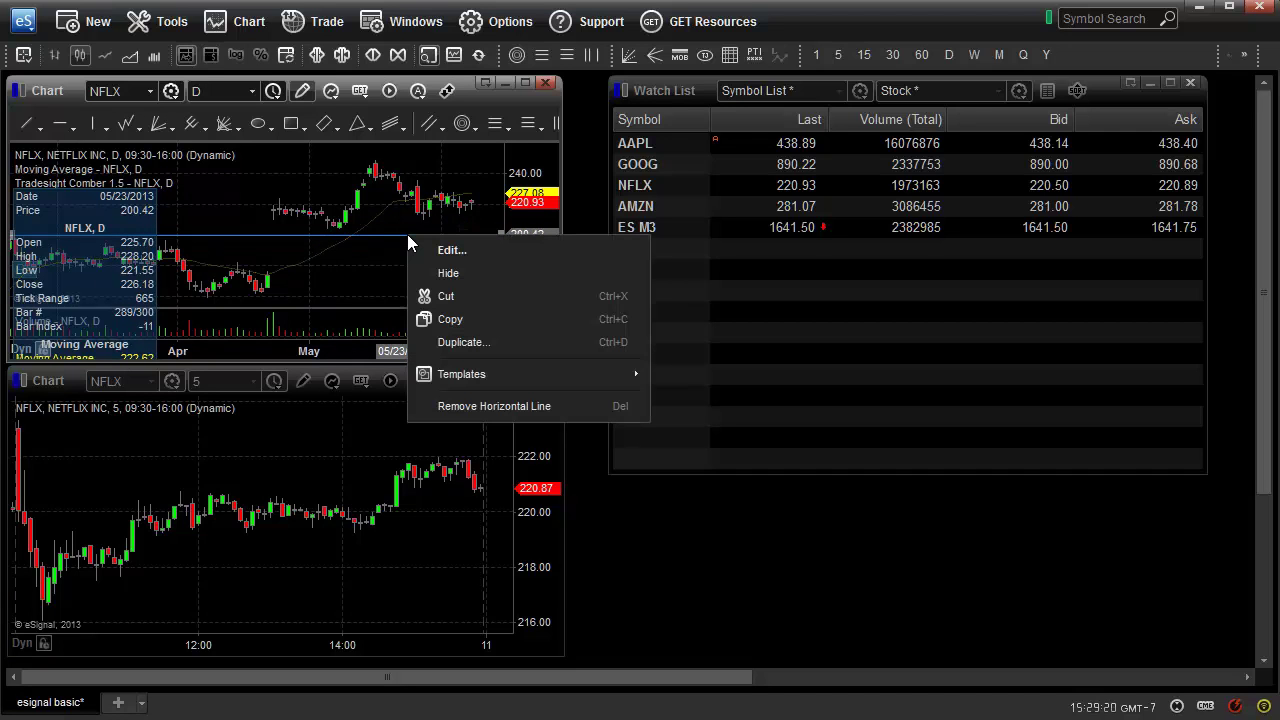
pyautogui.click(450, 296)
pyautogui.click(66, 122)
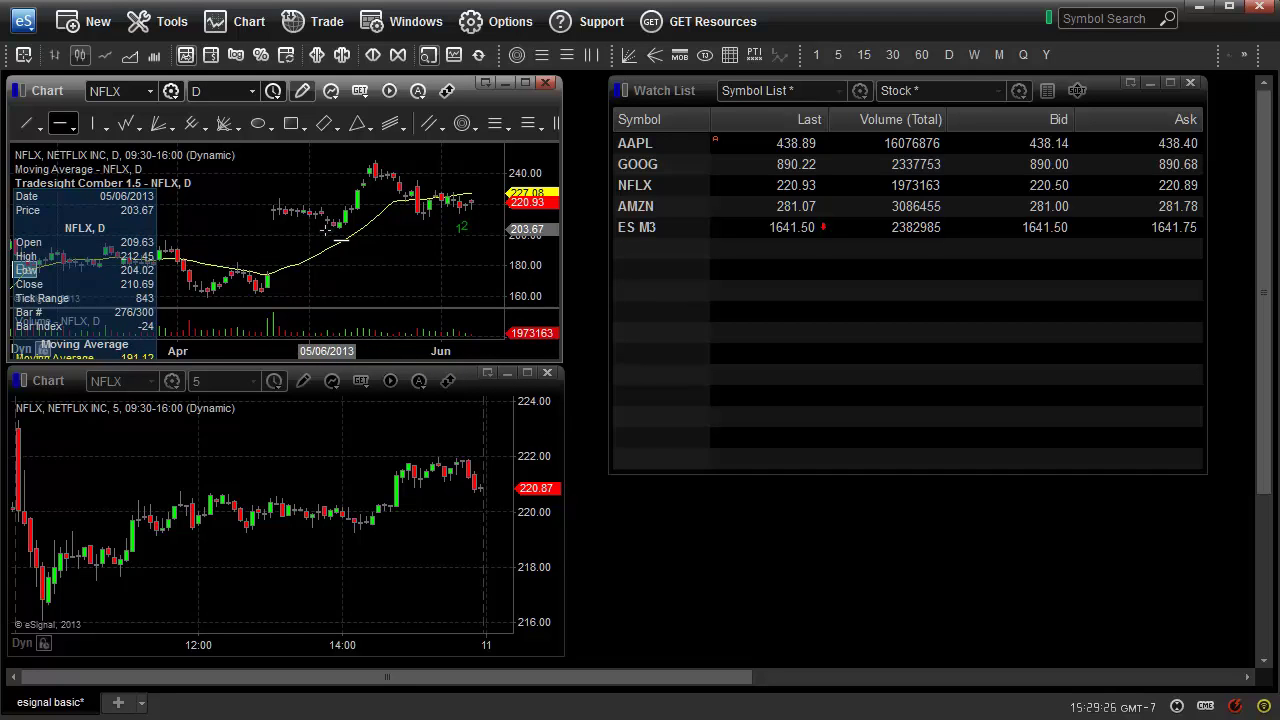
pyautogui.click(325, 229)
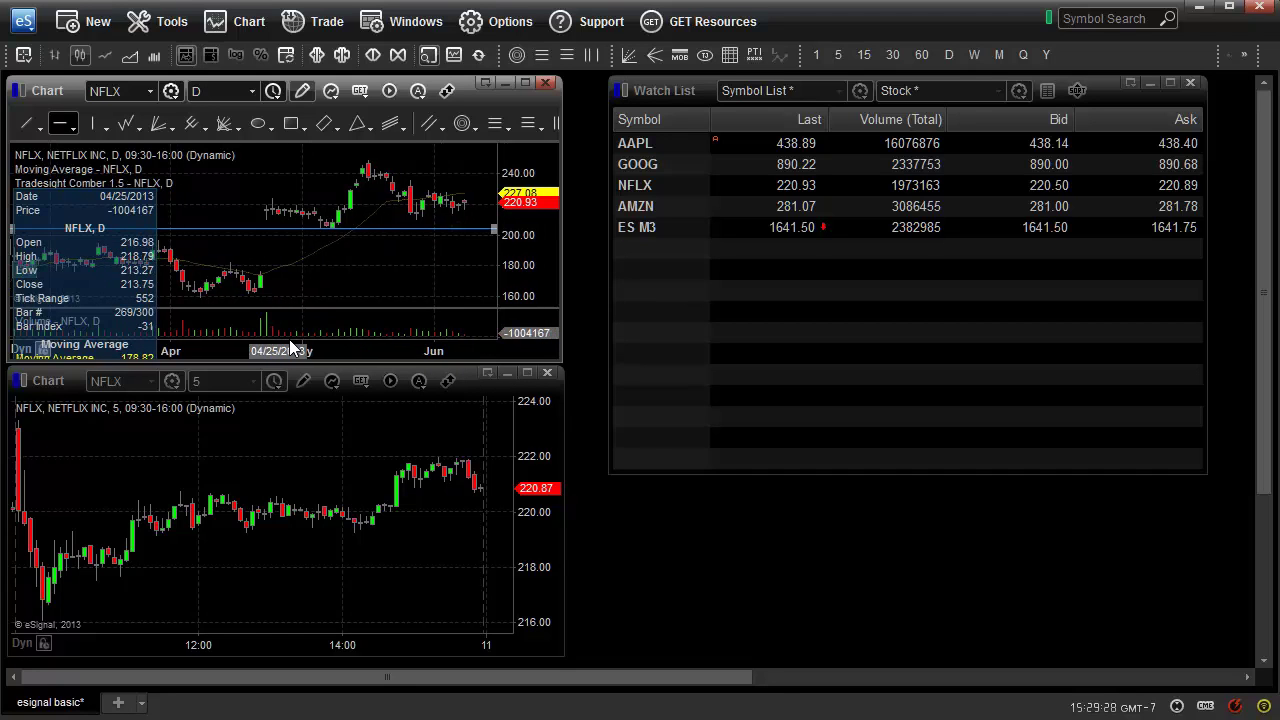
pyautogui.rightClick(370, 230)
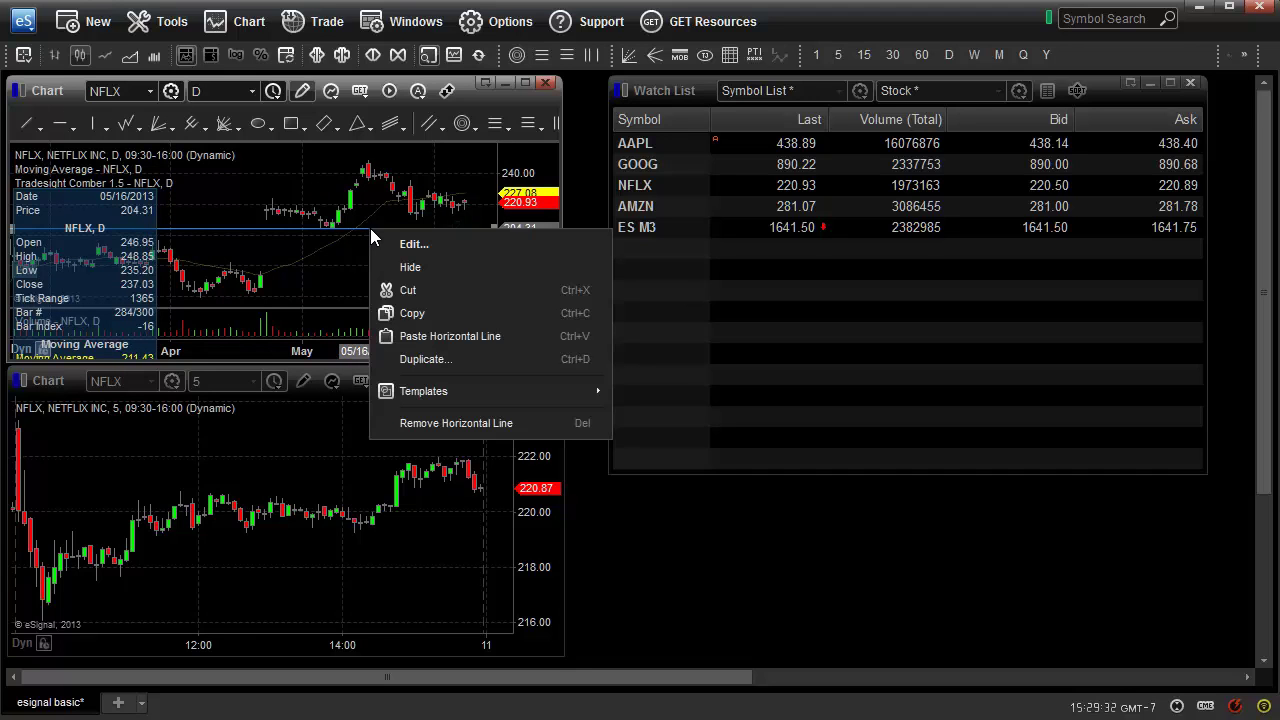
pyautogui.click(412, 290)
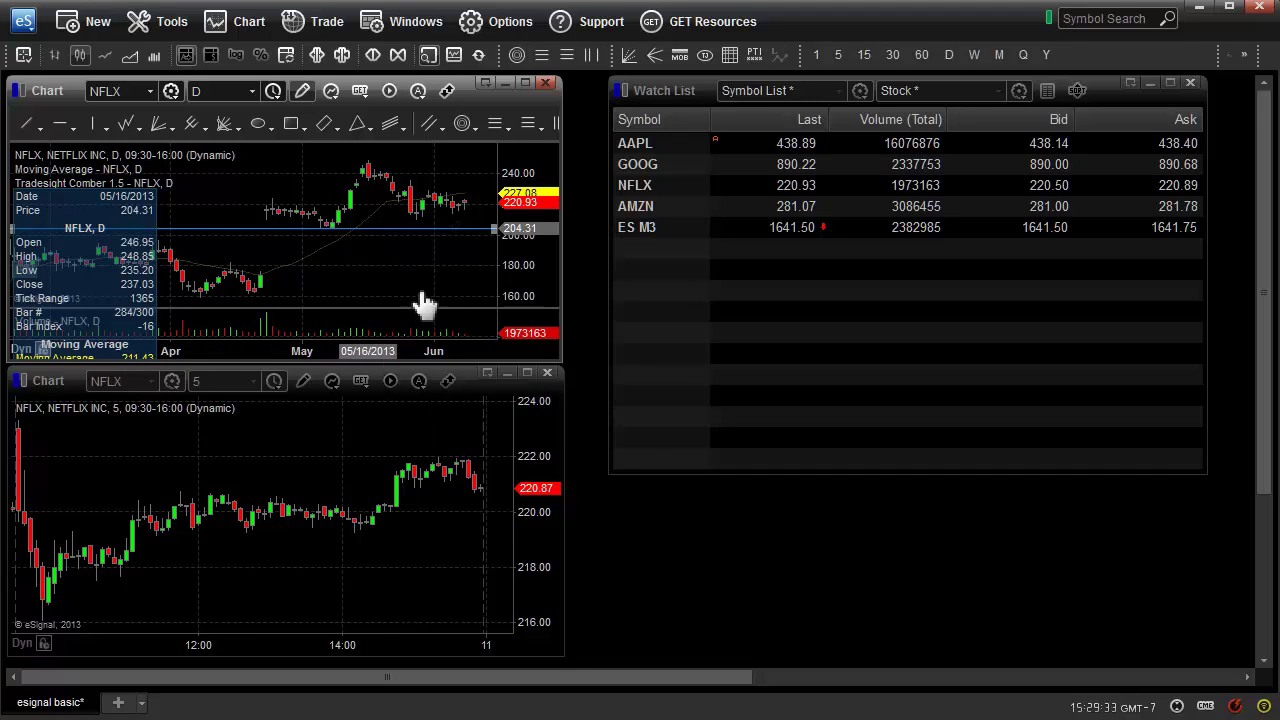
# Draw a trend line across the daily chart's May lows, then cut it.
pyautogui.click(30, 124)
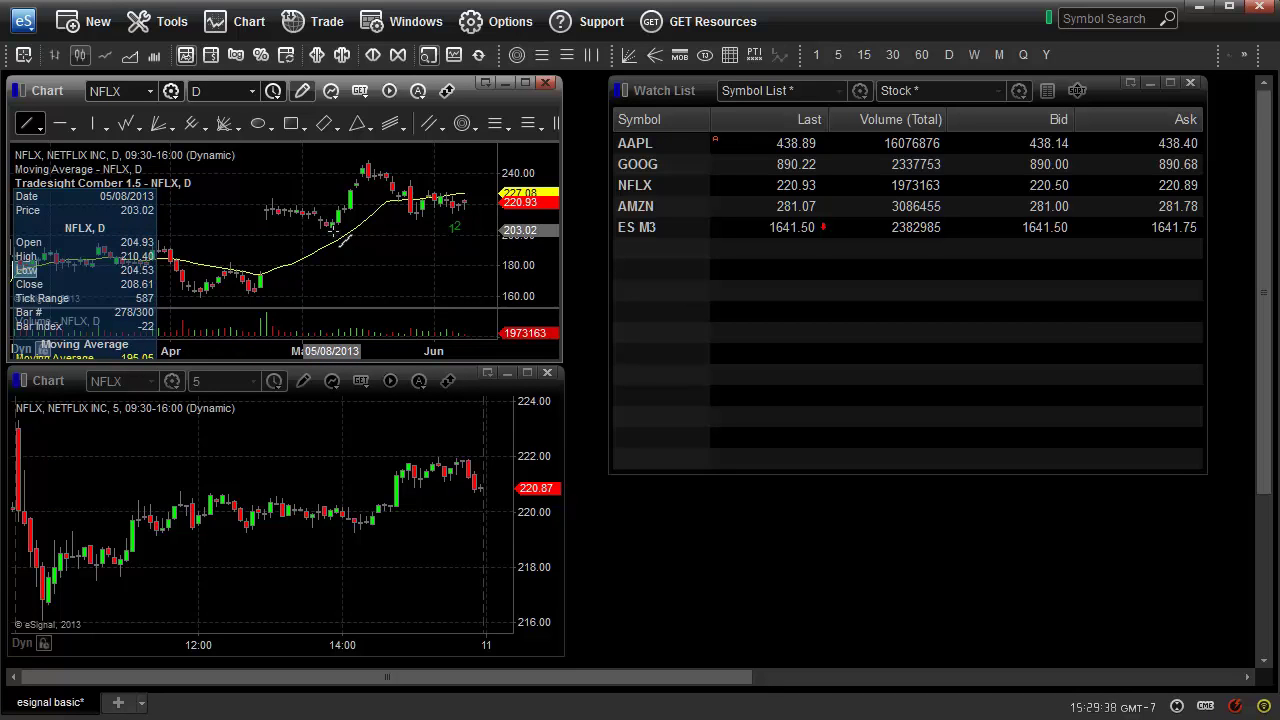
pyautogui.moveTo(333, 229); pyautogui.dragTo(492, 212)
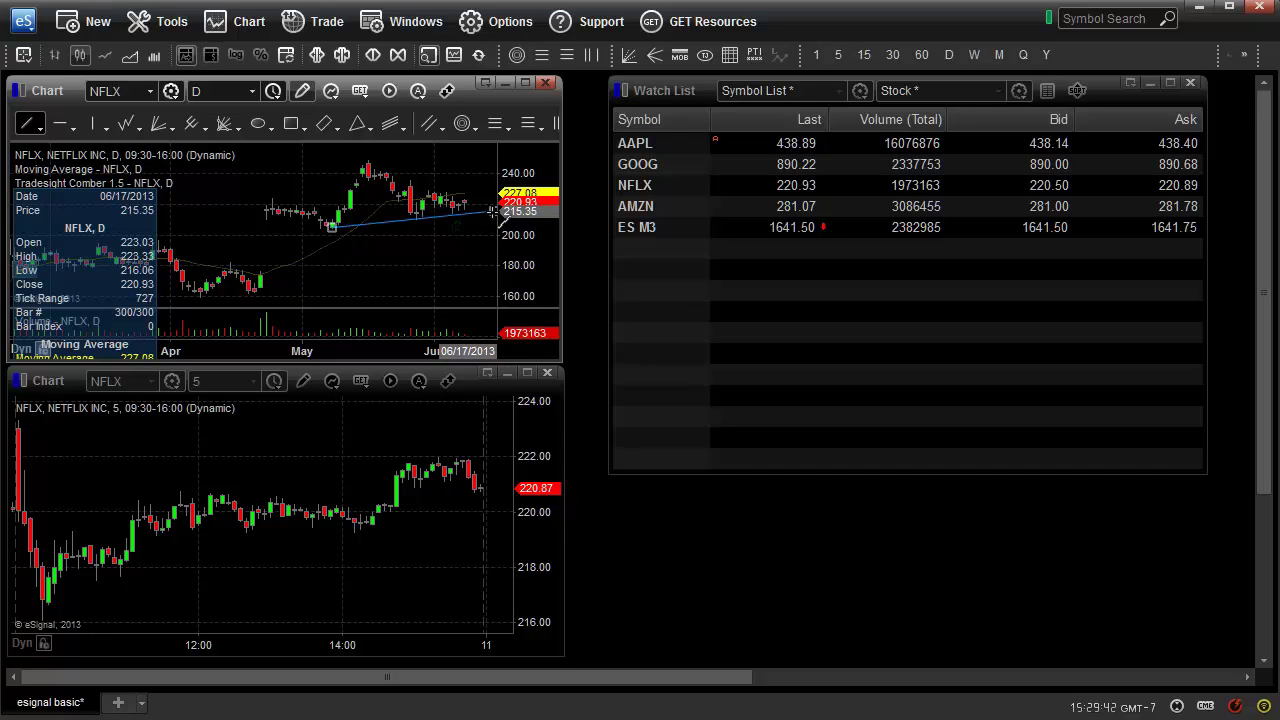
pyautogui.press('Escape')
pyautogui.rightClick(389, 229)
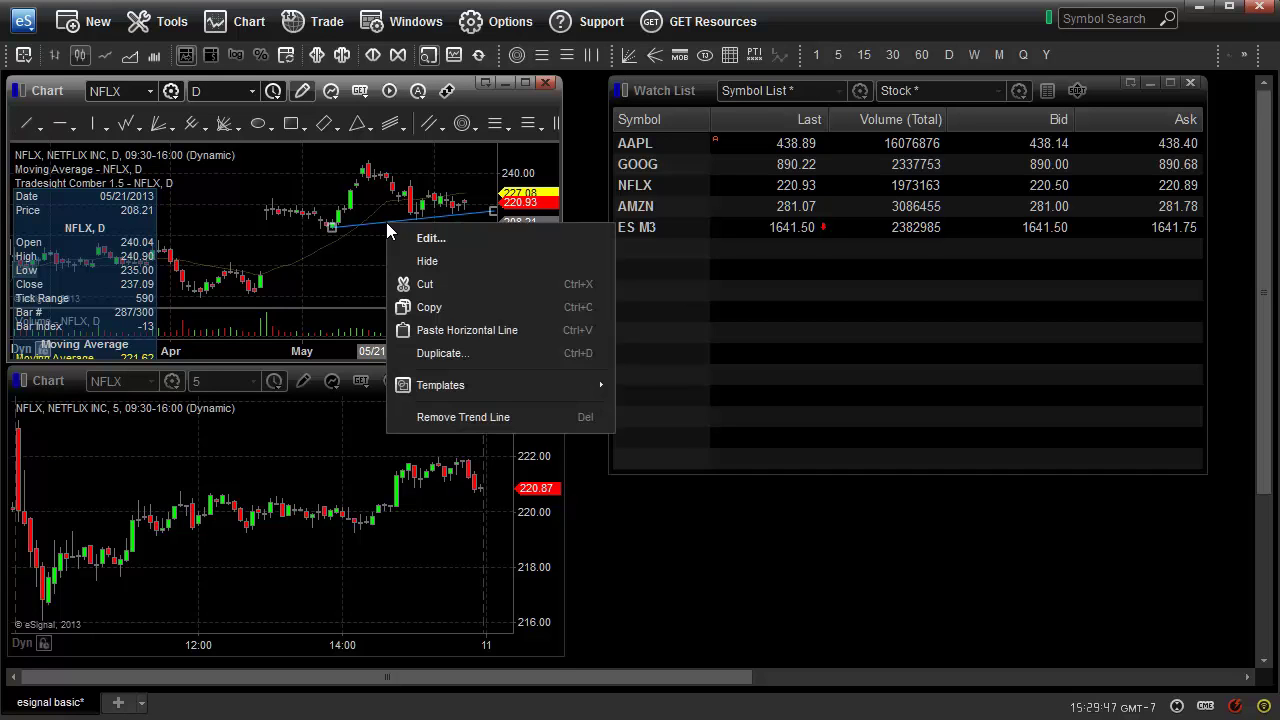
pyautogui.click(448, 281)
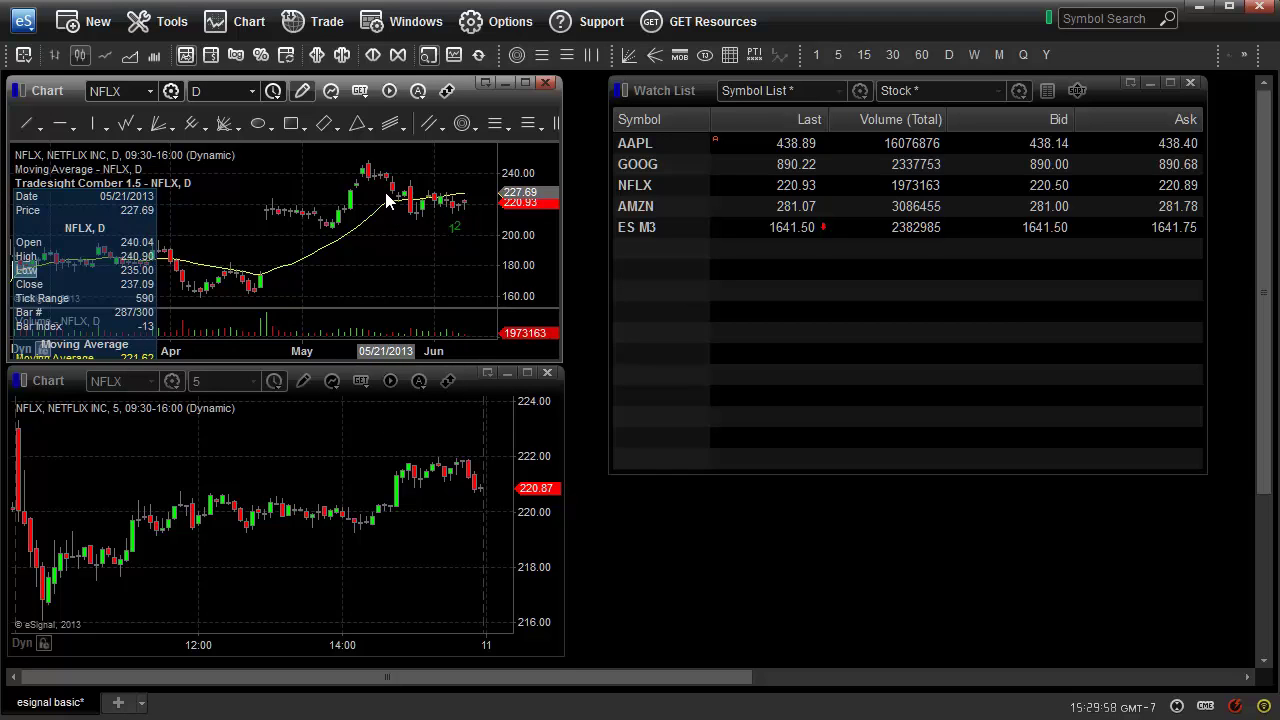
# Hide the drawing tools, then open and close the bar replay controls.
pyautogui.click(303, 91)
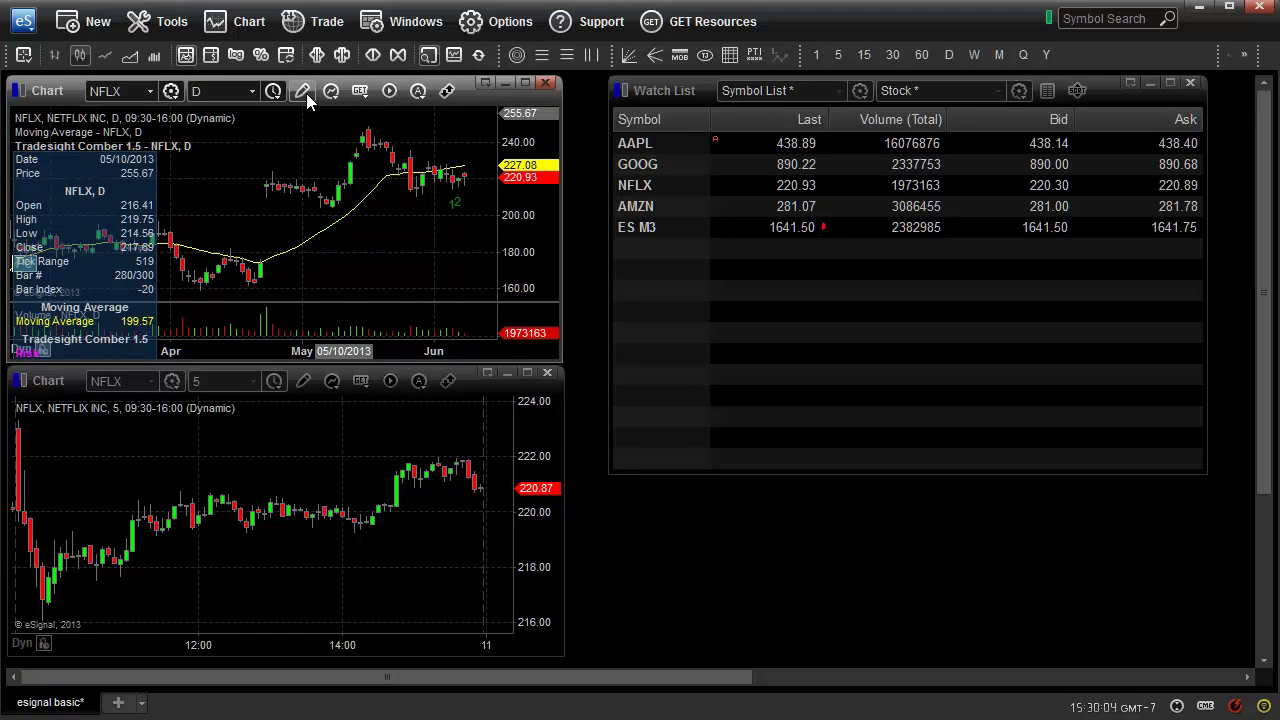
pyautogui.click(390, 91)
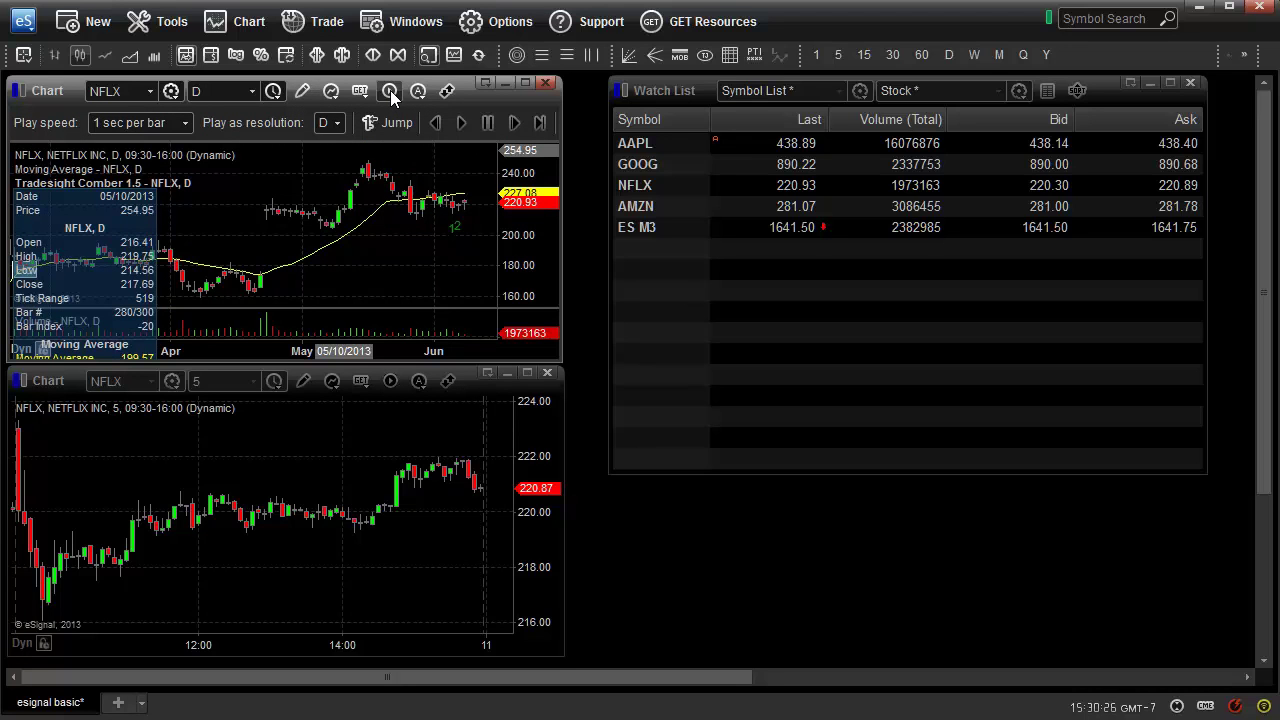
pyautogui.click(391, 92)
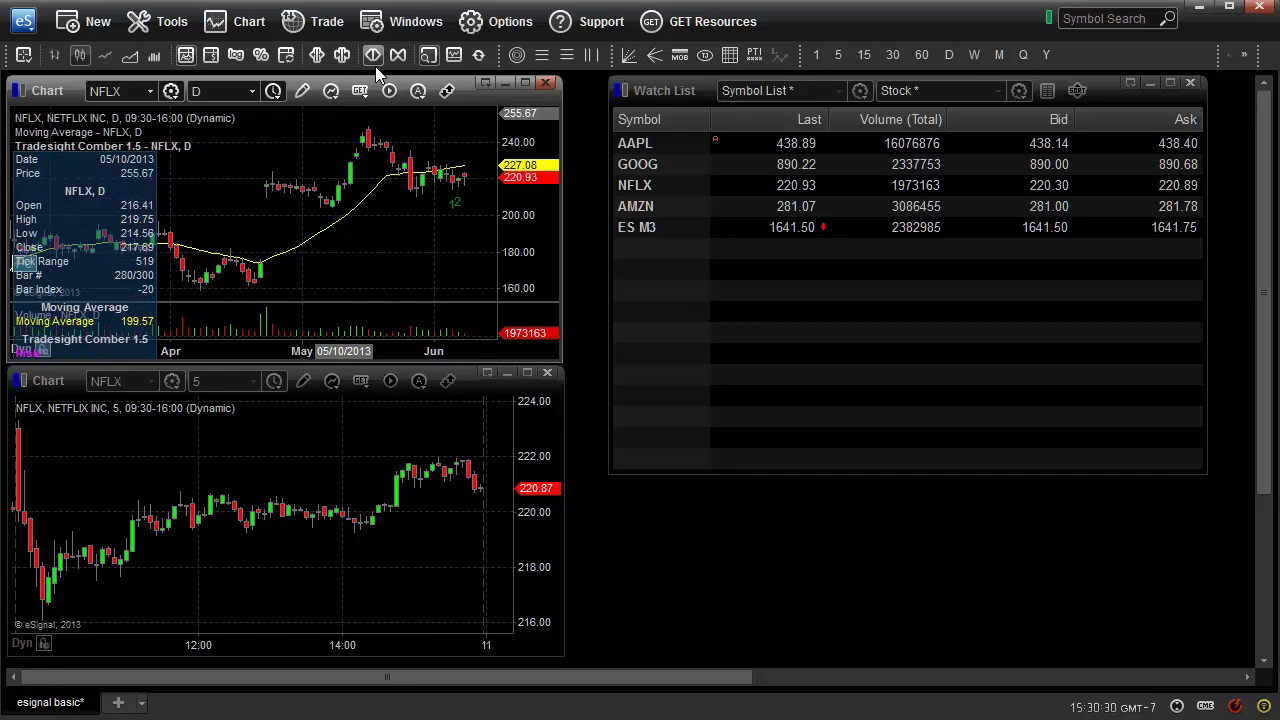
# Uncheck the Fibonacci Drawing toolbar under Options > Toolbars.
pyautogui.click(507, 24)
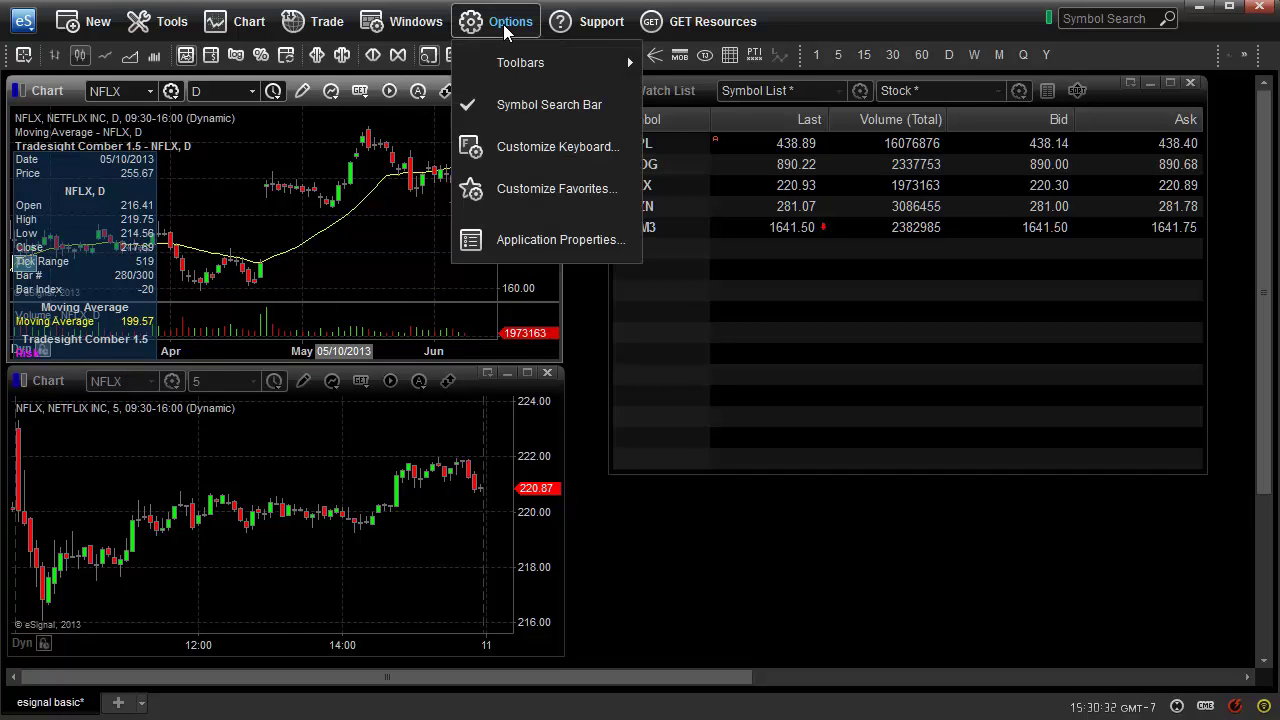
pyautogui.moveTo(510, 73)
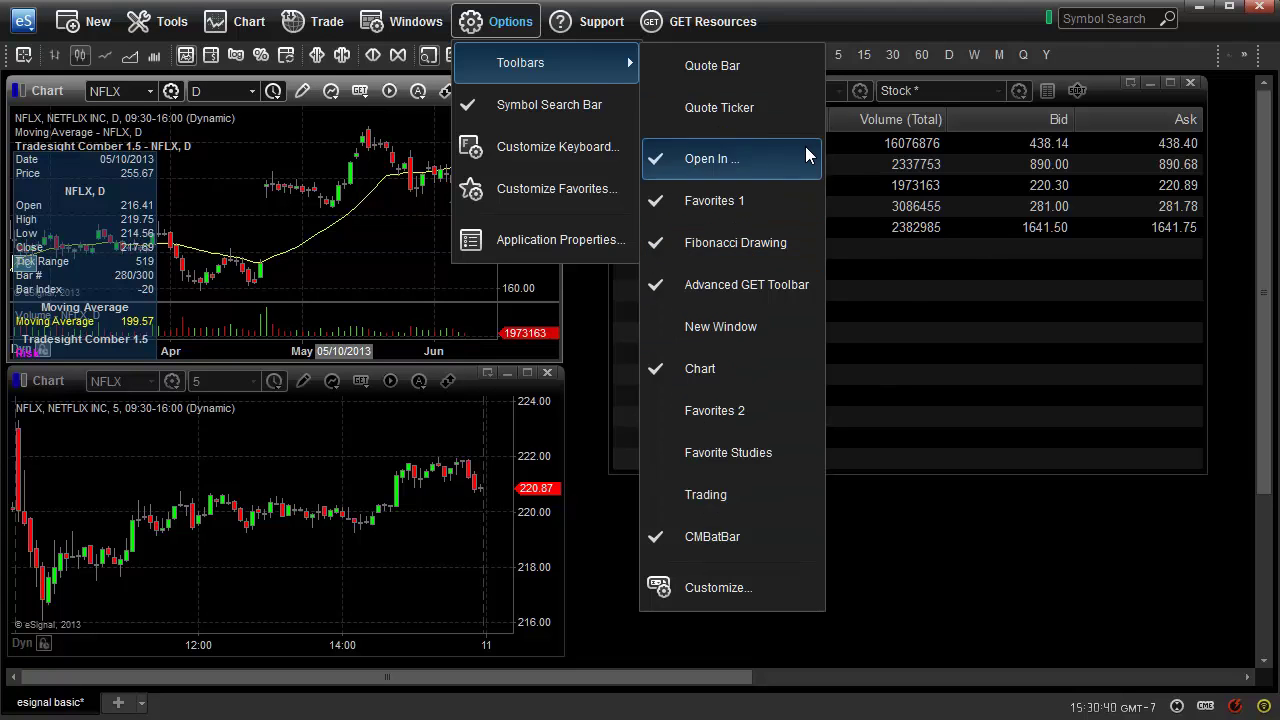
pyautogui.click(863, 16)
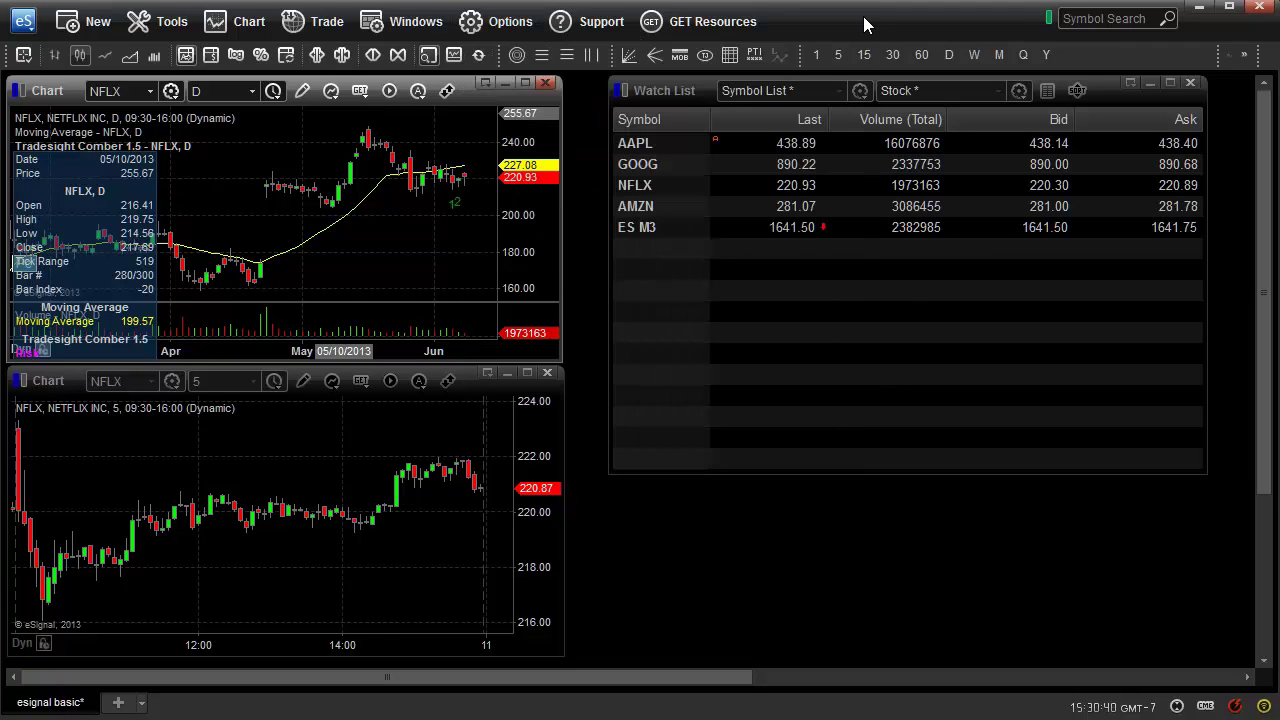
pyautogui.click(521, 26)
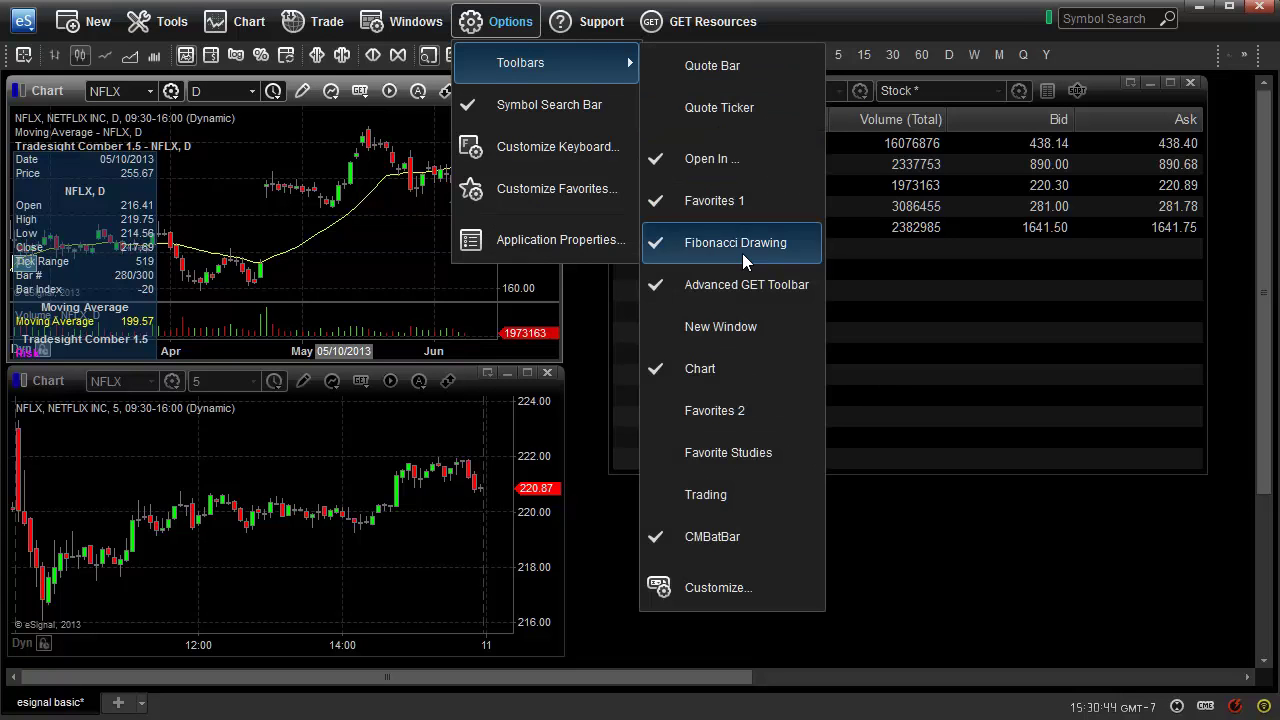
pyautogui.click(744, 248)
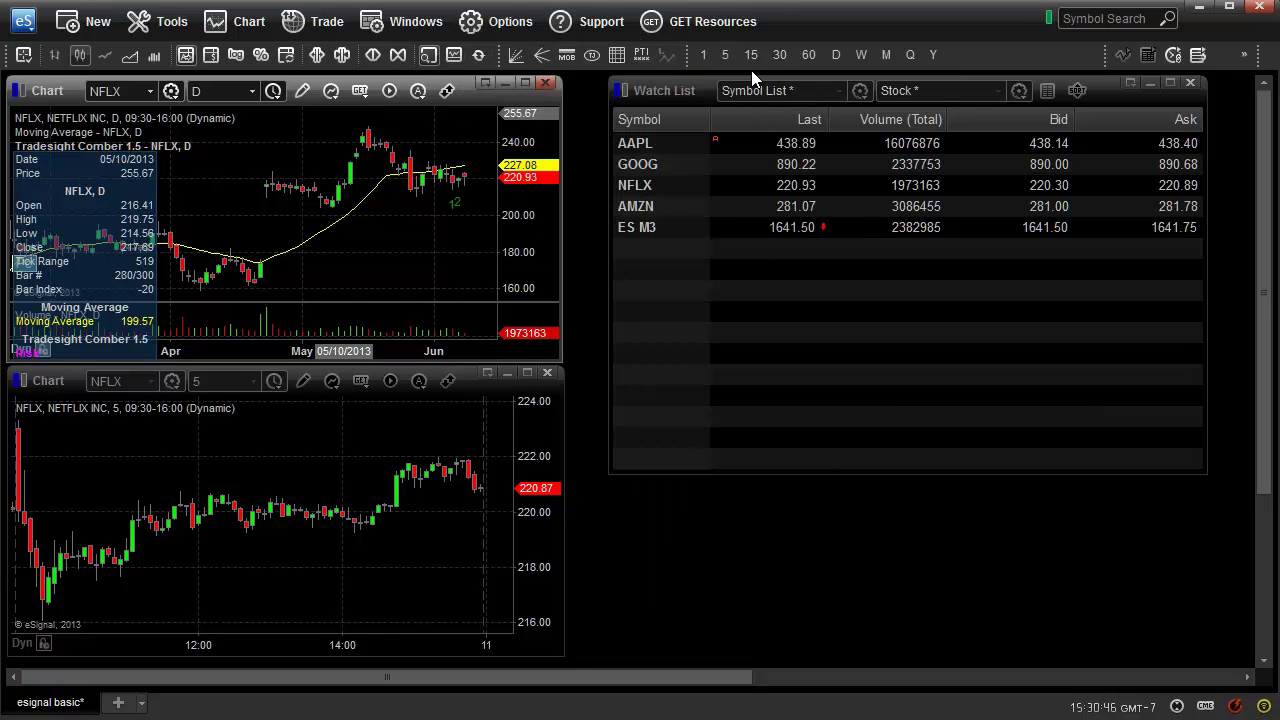
# Uncheck the Advanced GET Toolbar under Options > Toolbars.
pyautogui.click(495, 24)
pyautogui.moveTo(525, 63)
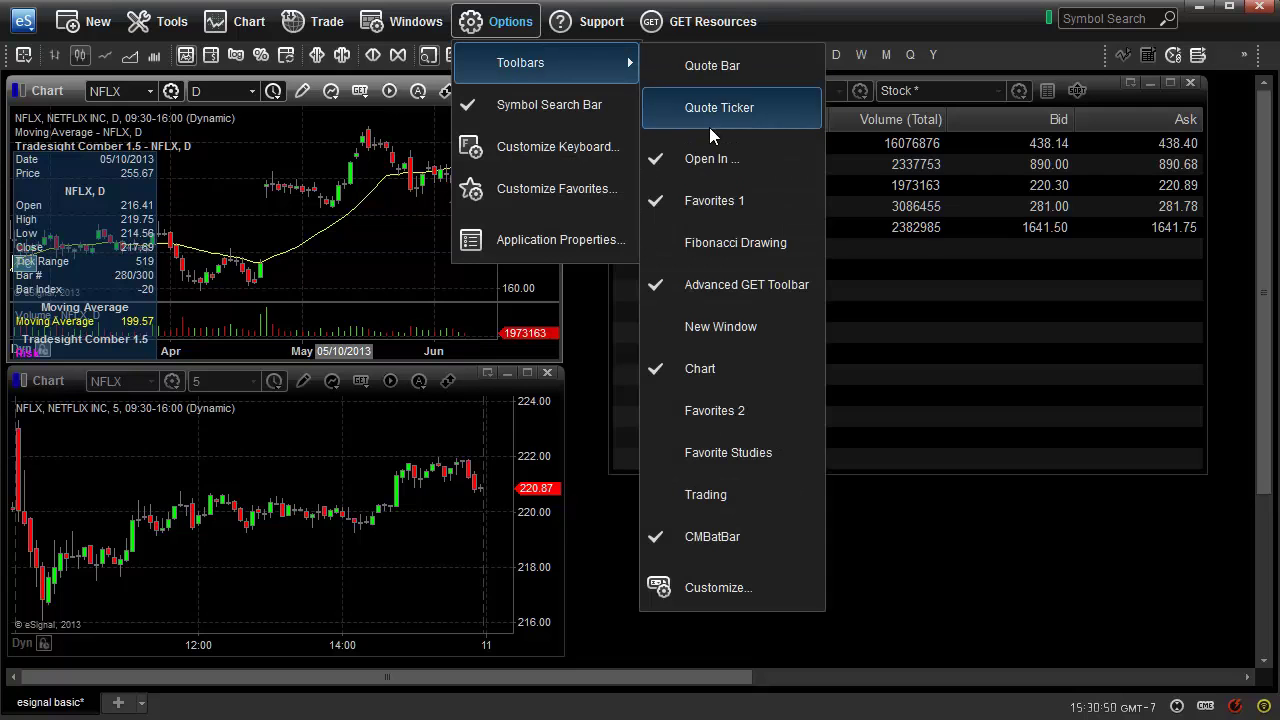
pyautogui.click(735, 287)
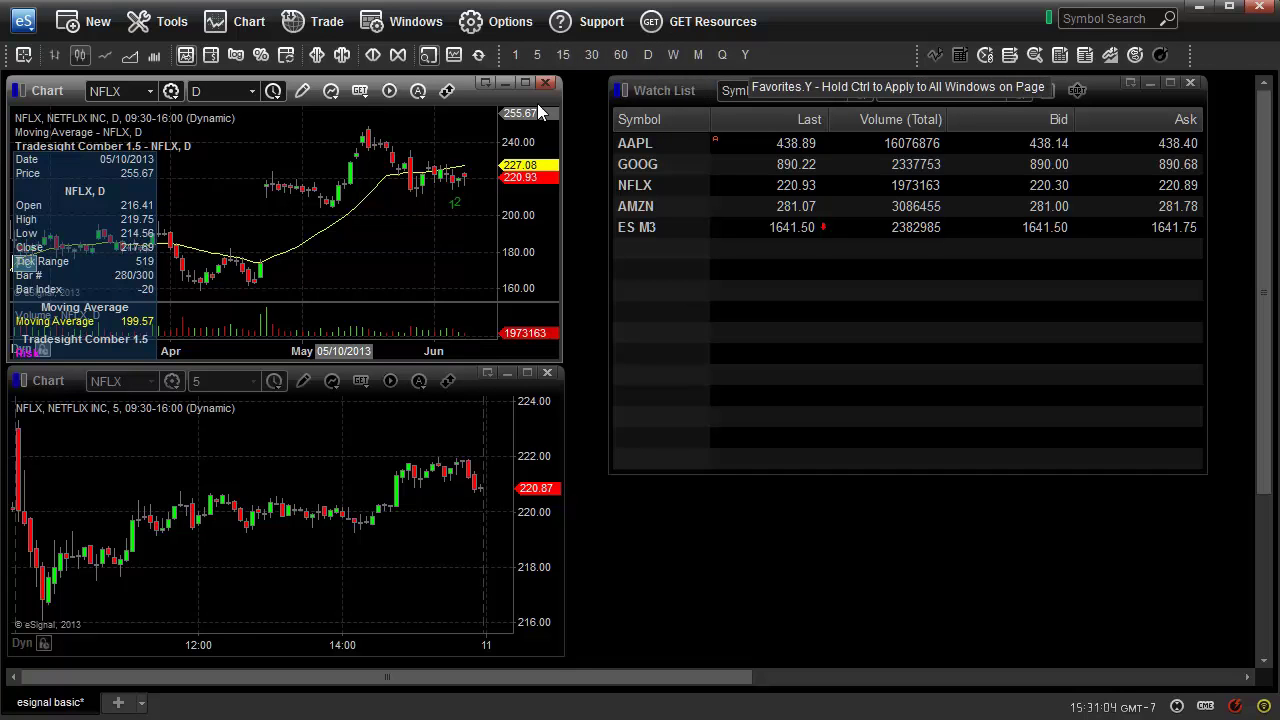
# Change the top NFLX chart interval to W (weekly).
pyautogui.click(672, 55)
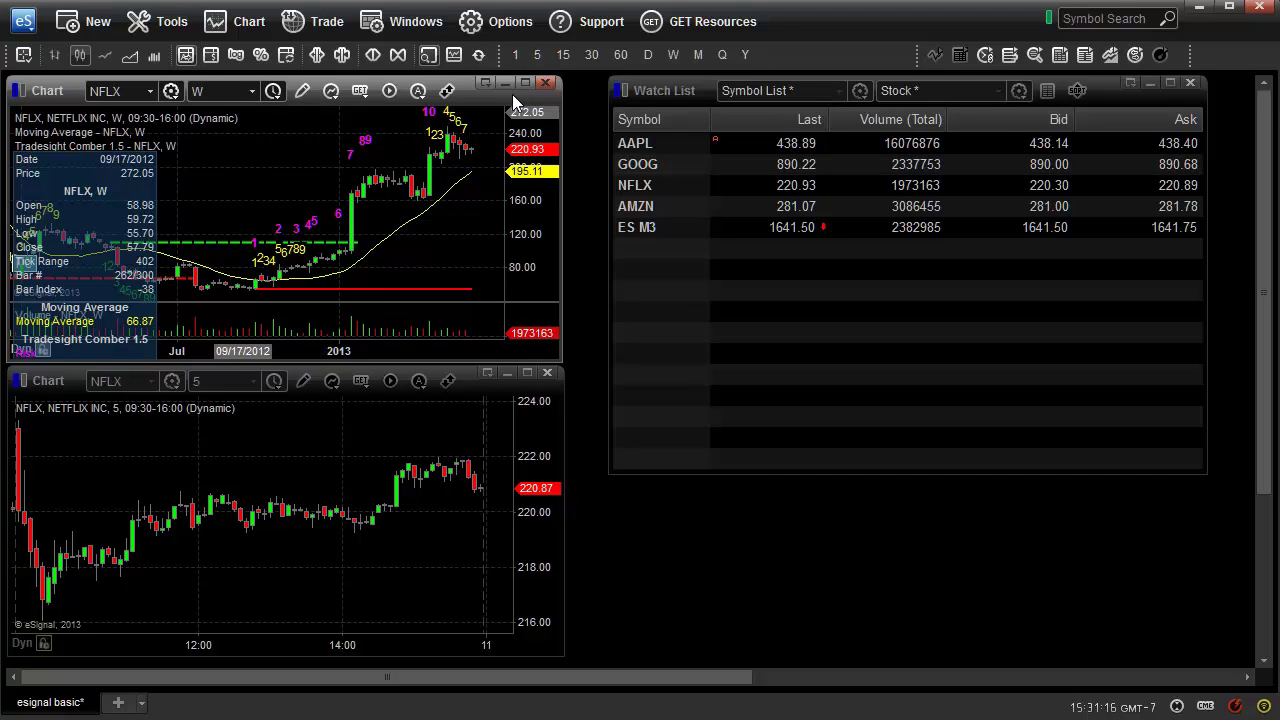
# Dock the interval toolbar vertically along the window's left edge.
pyautogui.moveTo(506, 60); pyautogui.dragTo(12, 228)
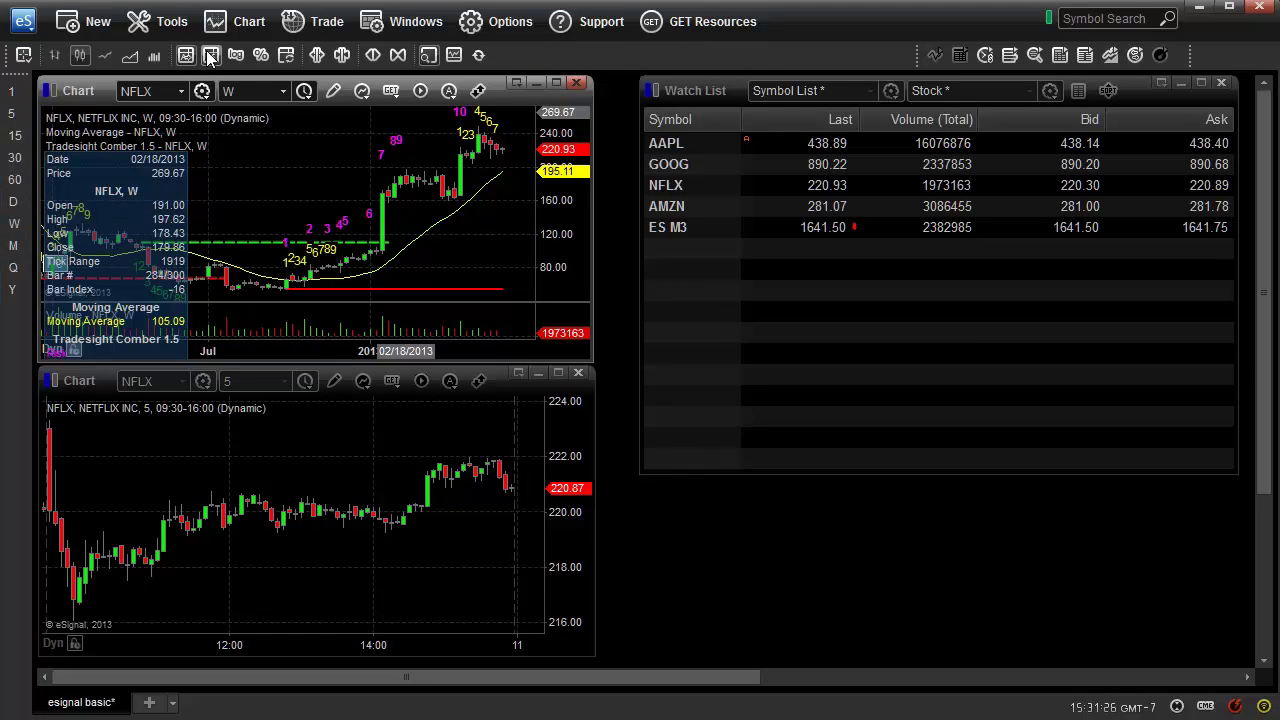
# Uncheck Favorites 1 under Options > Toolbars to remove the vertical interval strip.
pyautogui.click(505, 25)
pyautogui.moveTo(510, 60)
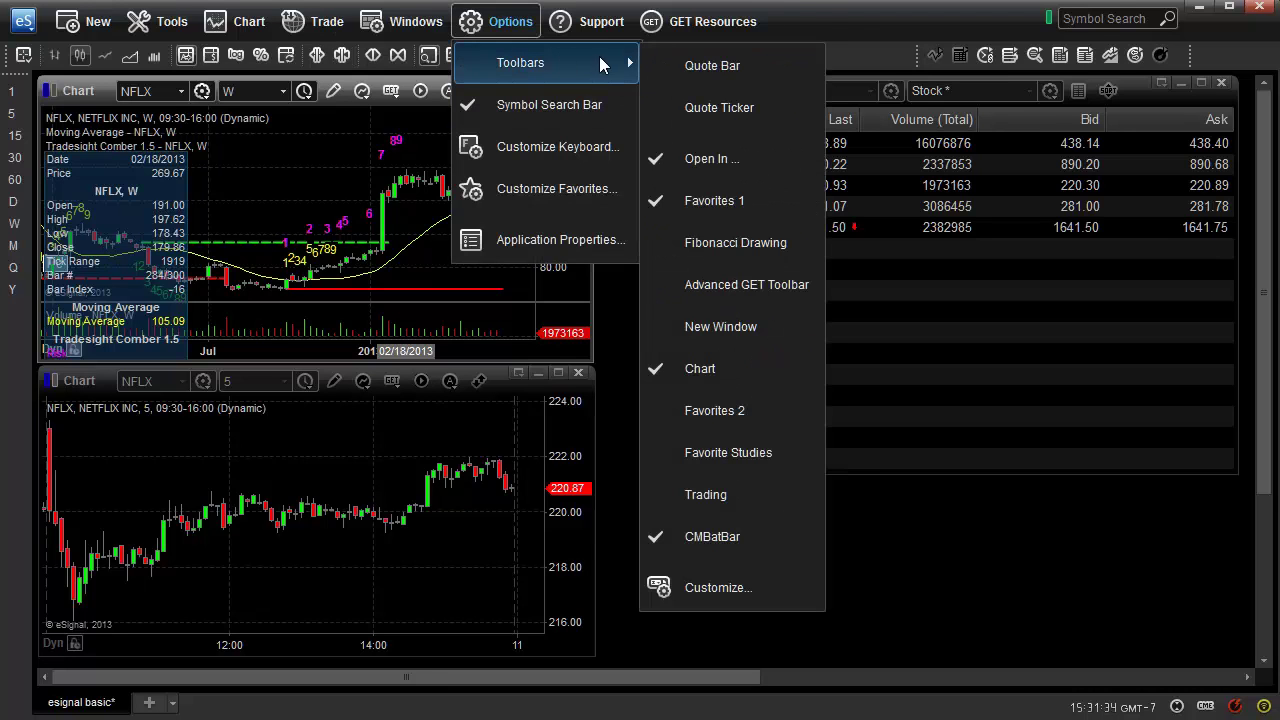
pyautogui.click(720, 202)
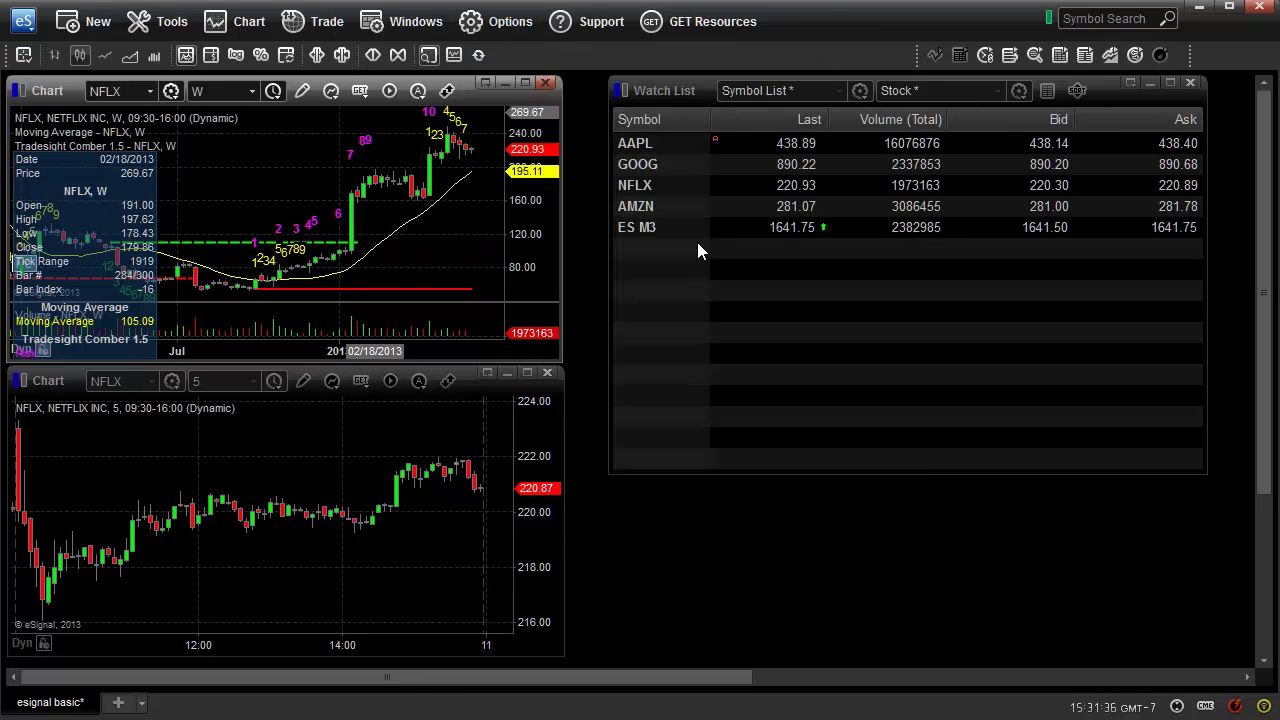